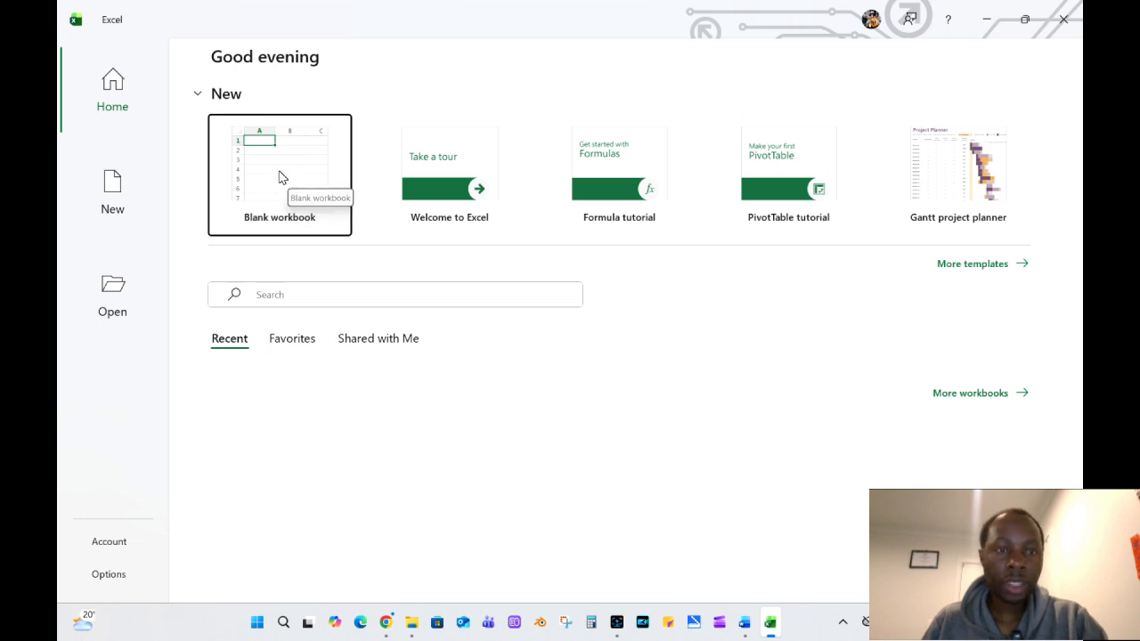
# Open the full template gallery and browse the Business templates.
pyautogui.click(962, 264)
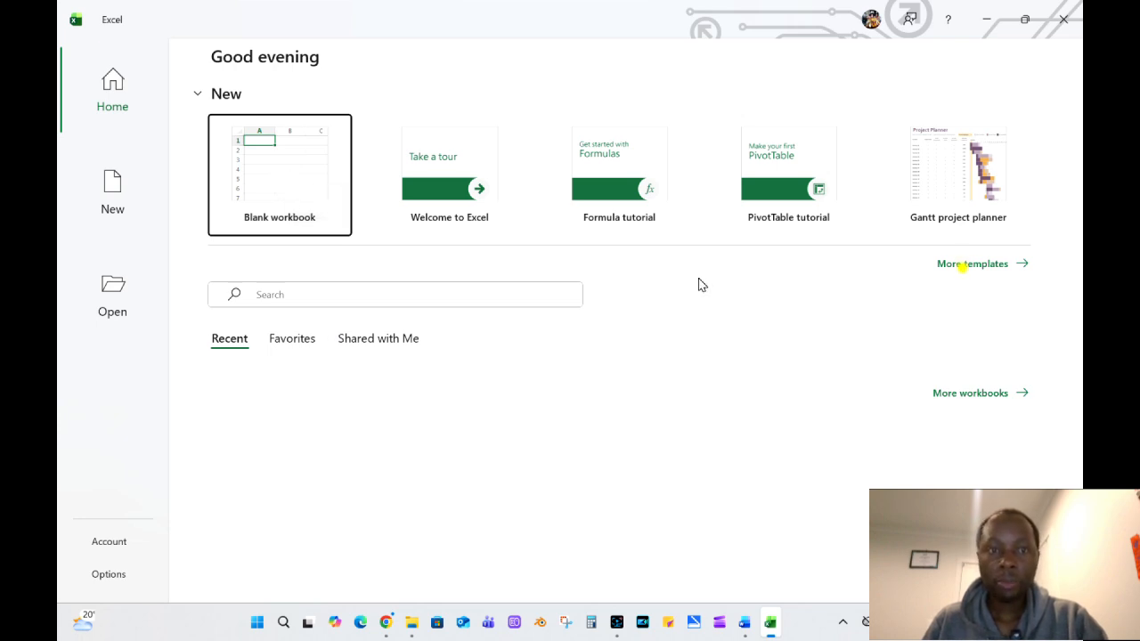
pyautogui.click(962, 267)
pyautogui.scroll(-2, 354, 325)
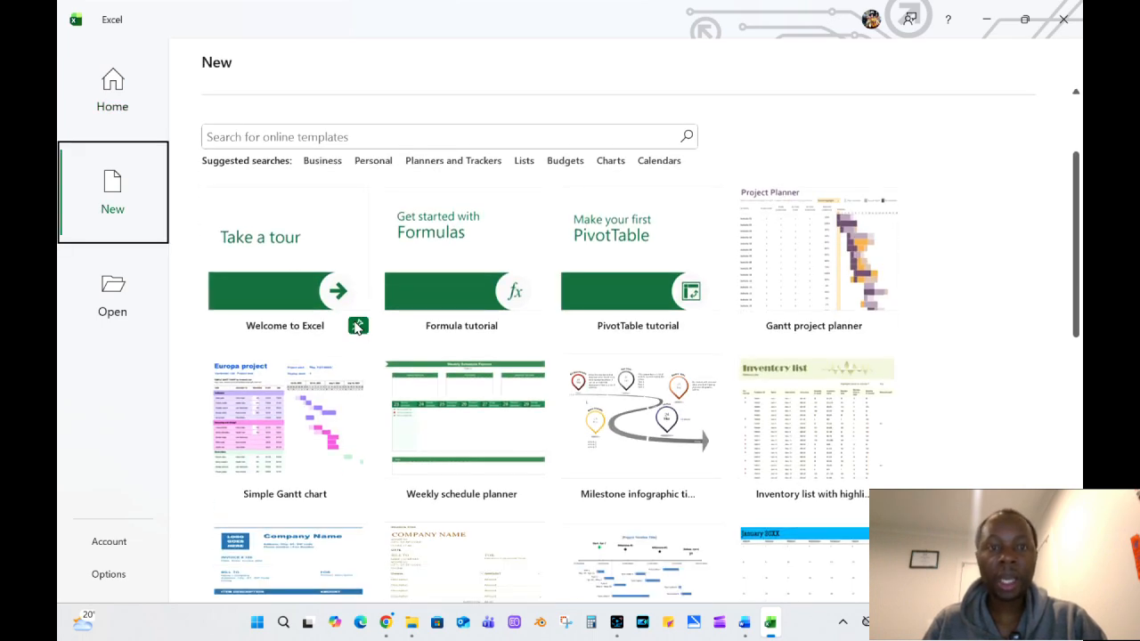
pyautogui.scroll(2, 274, 258)
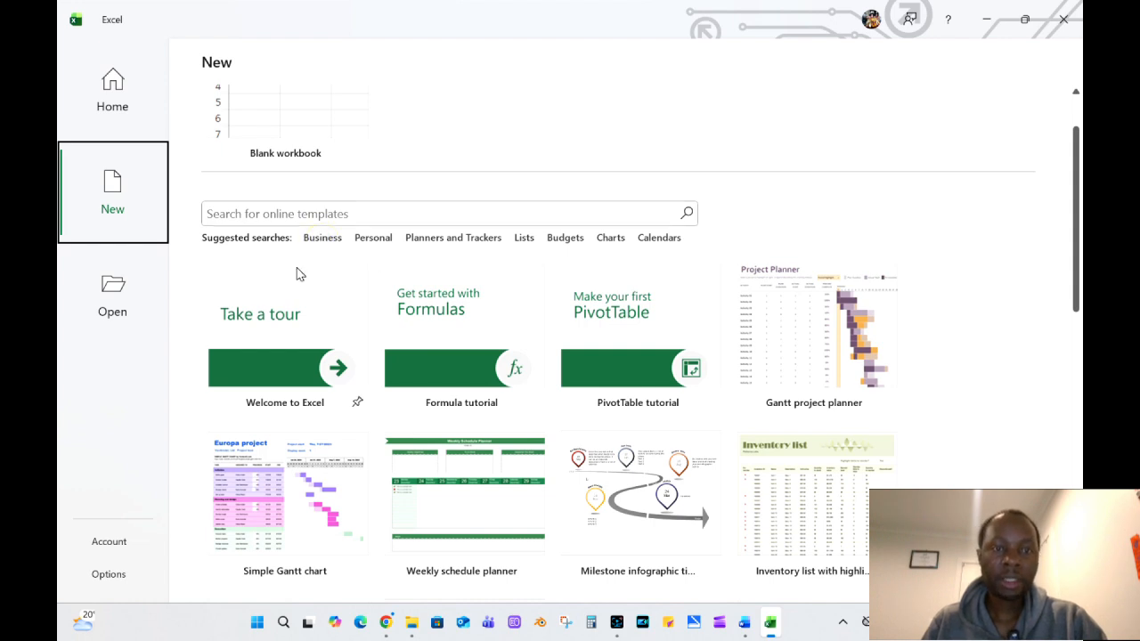
pyautogui.click(322, 239)
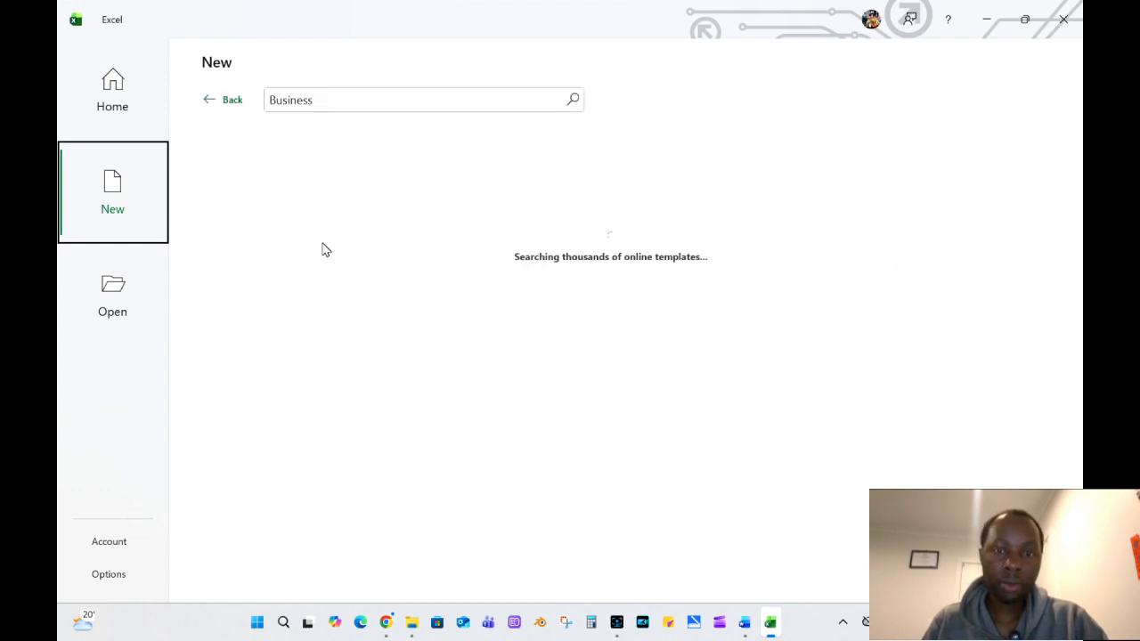
pyautogui.scroll(-4, 728, 307)
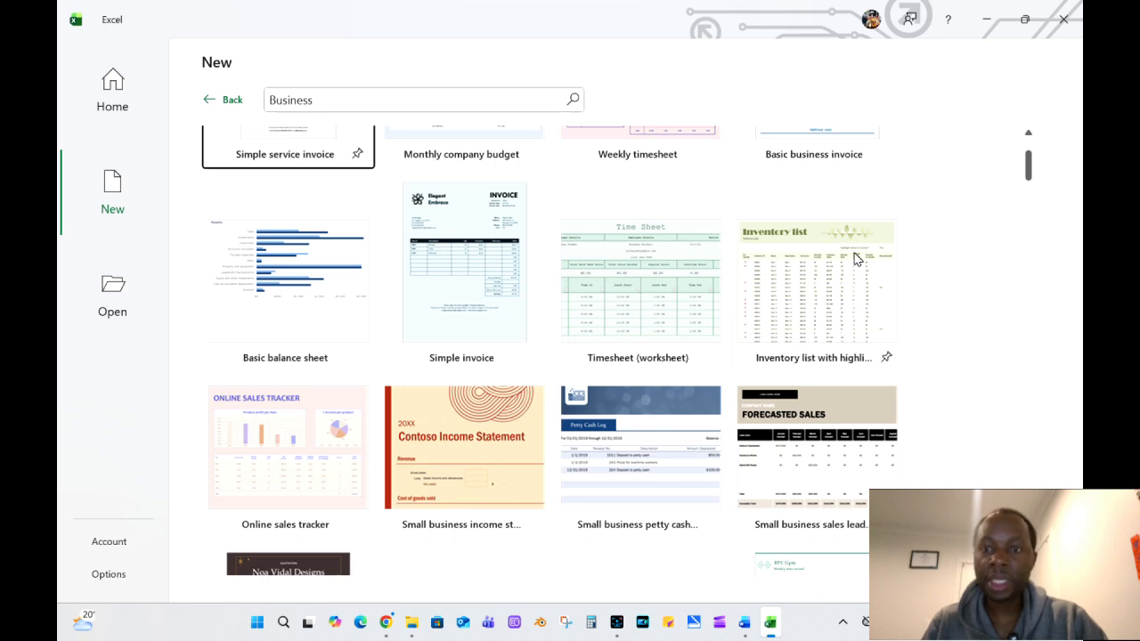
pyautogui.scroll(-5, 820, 263)
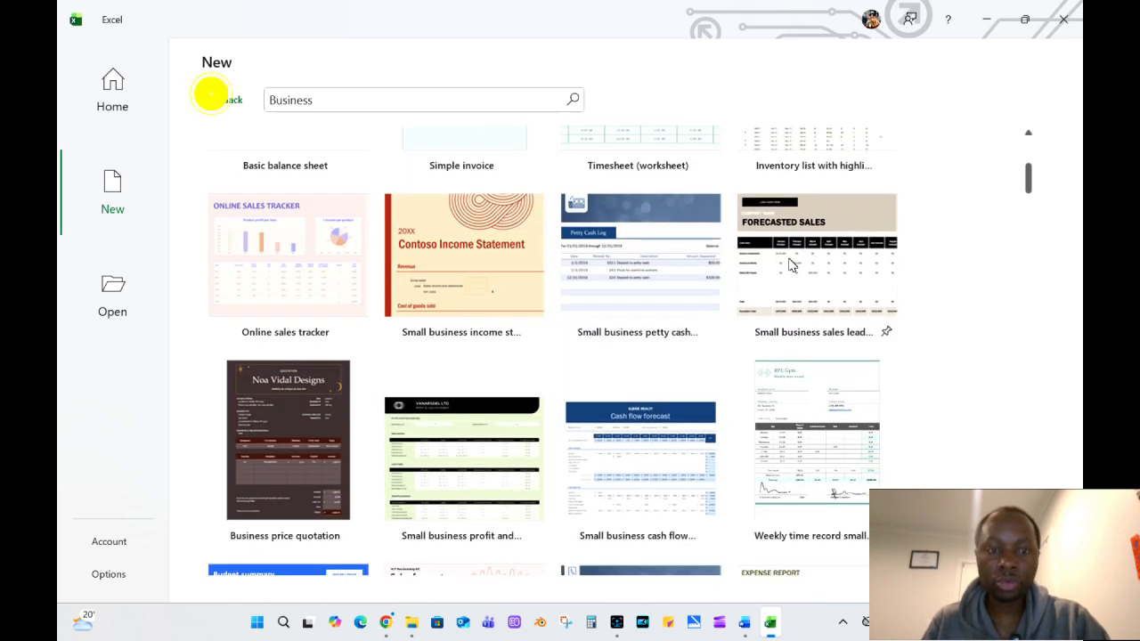
pyautogui.scroll(9, 664, 269)
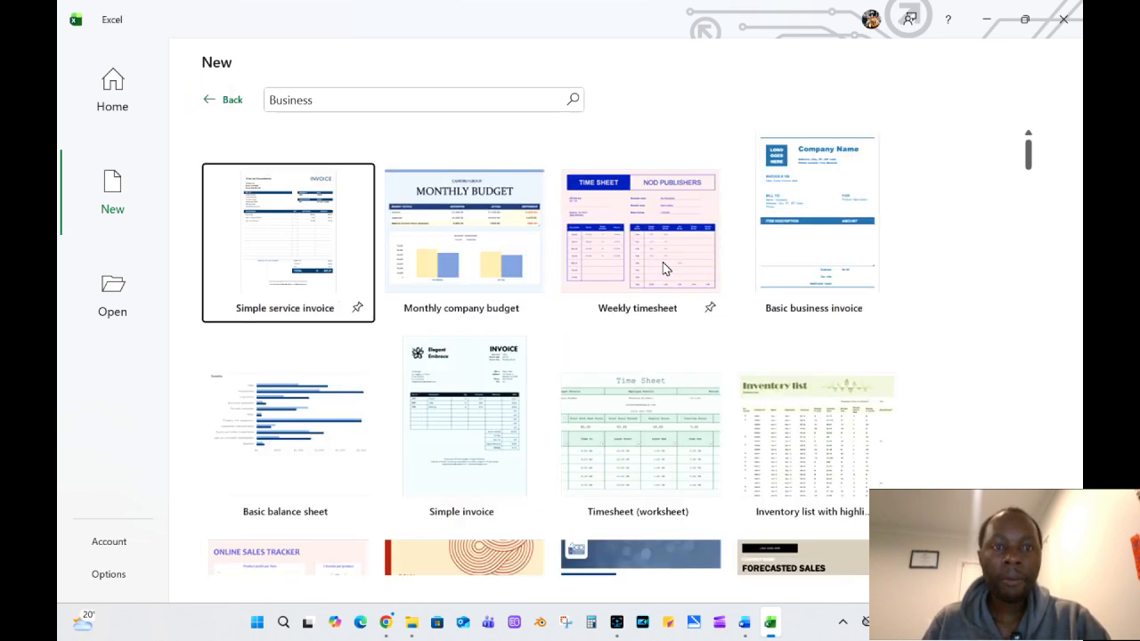
pyautogui.click(214, 100)
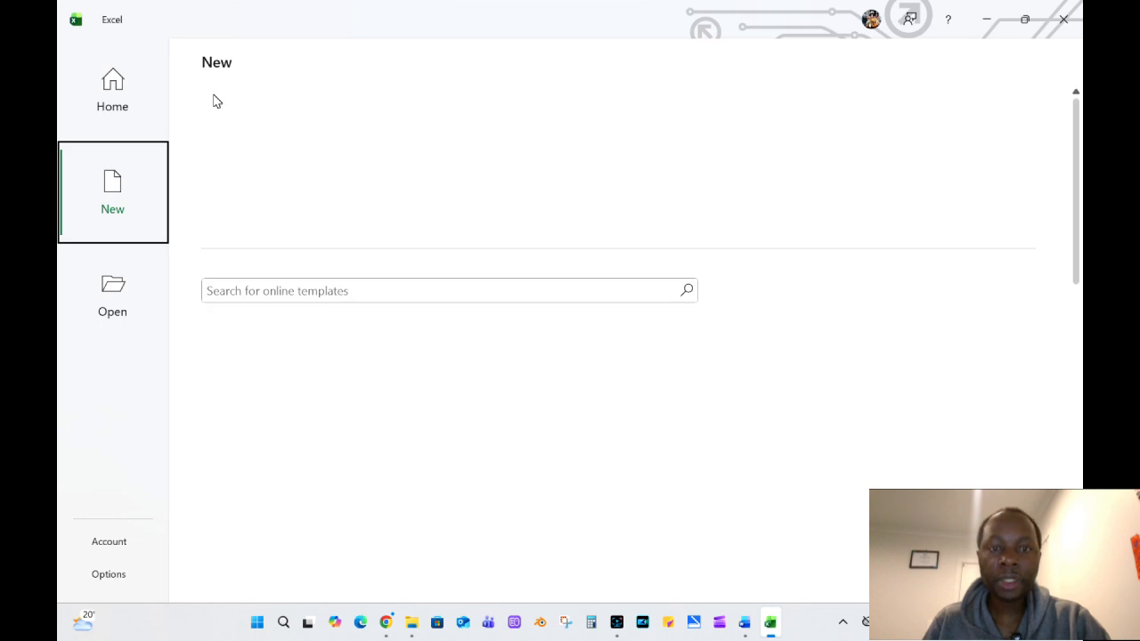
# Browse the Planners and Trackers, Charts, and Budgets template categories.
pyautogui.click(502, 318)
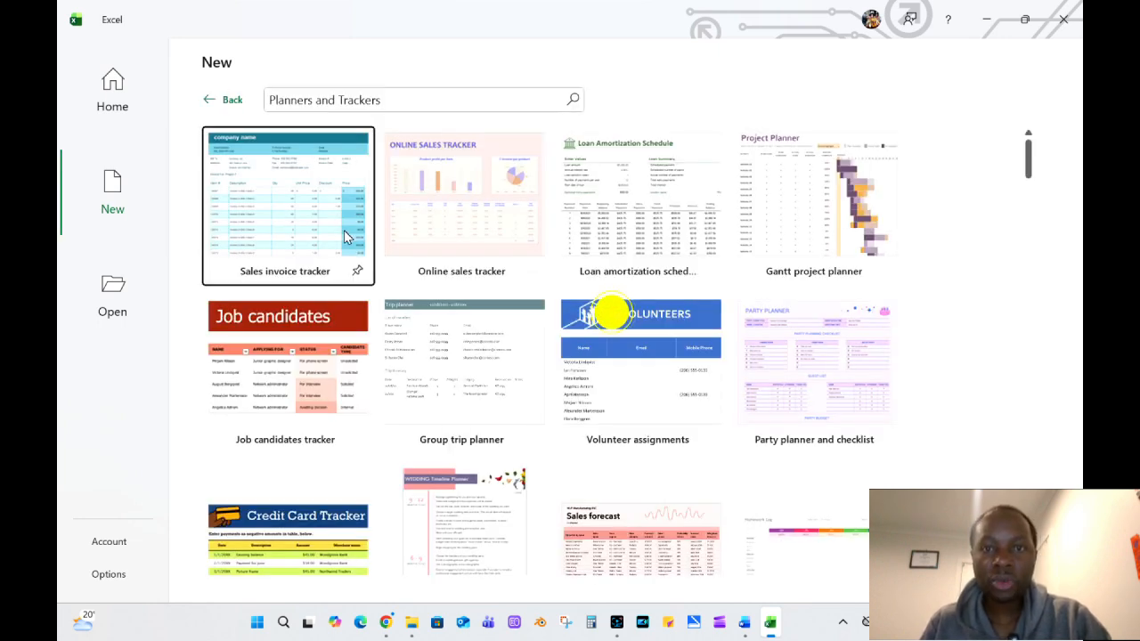
pyautogui.click(218, 100)
pyautogui.click(554, 319)
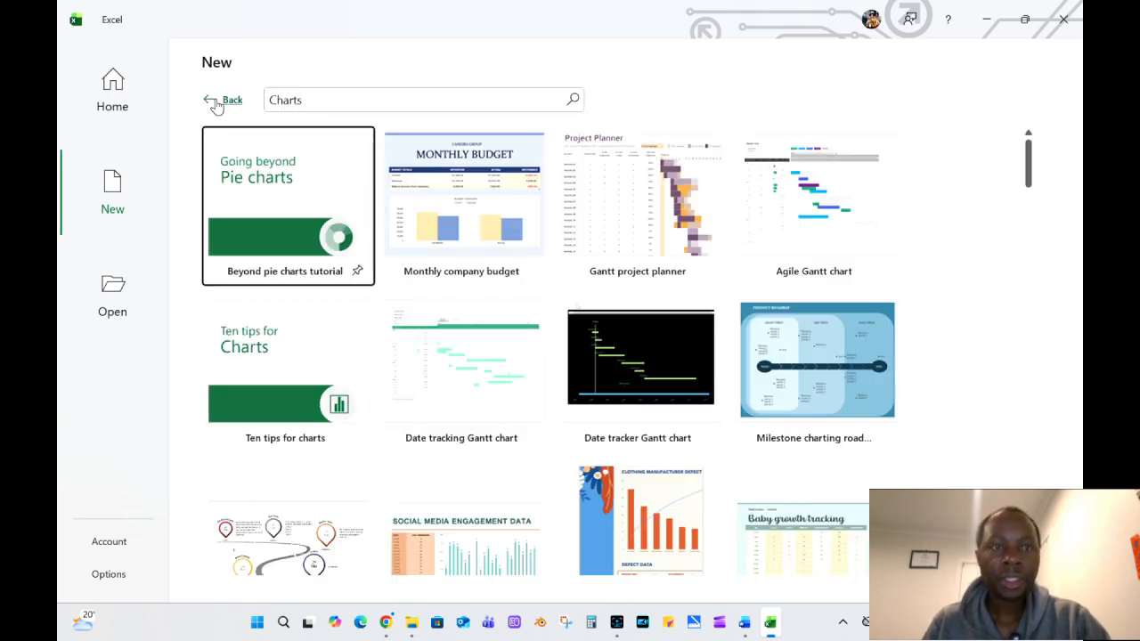
pyautogui.click(214, 98)
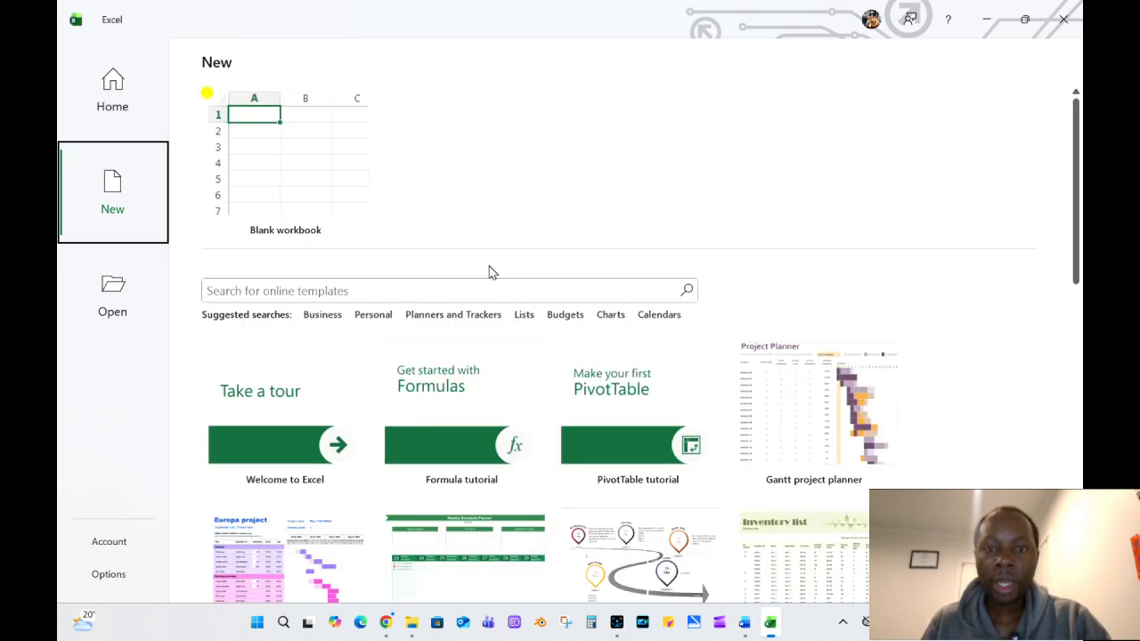
pyautogui.click(567, 317)
# Leave the Budgets templates and create a blank workbook.
pyautogui.click(213, 103)
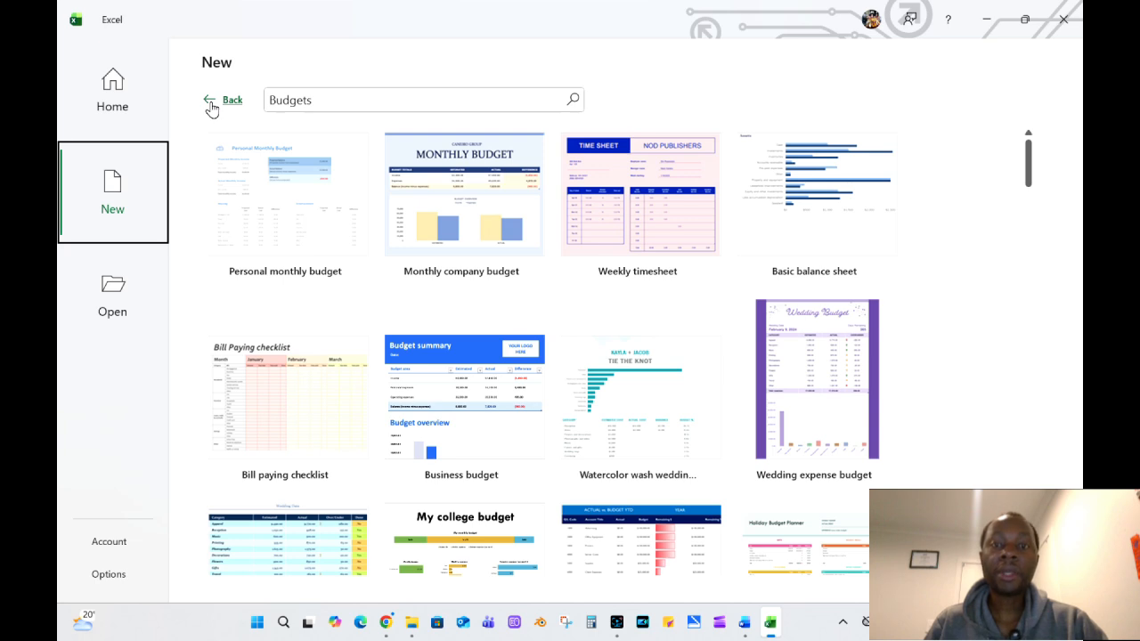
pyautogui.click(224, 101)
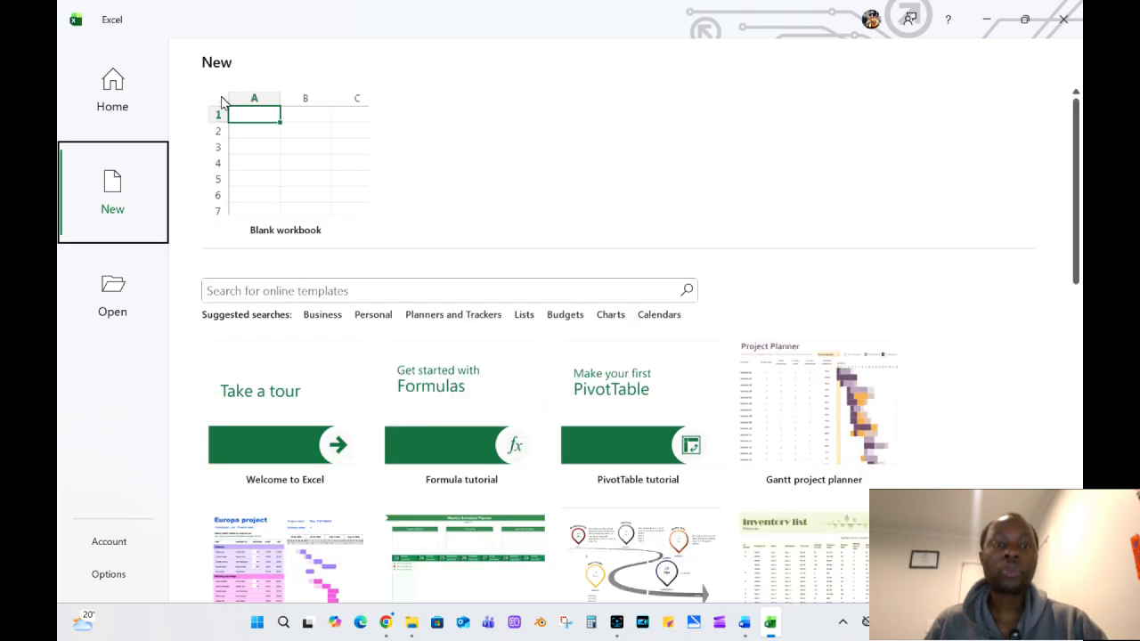
pyautogui.click(285, 165)
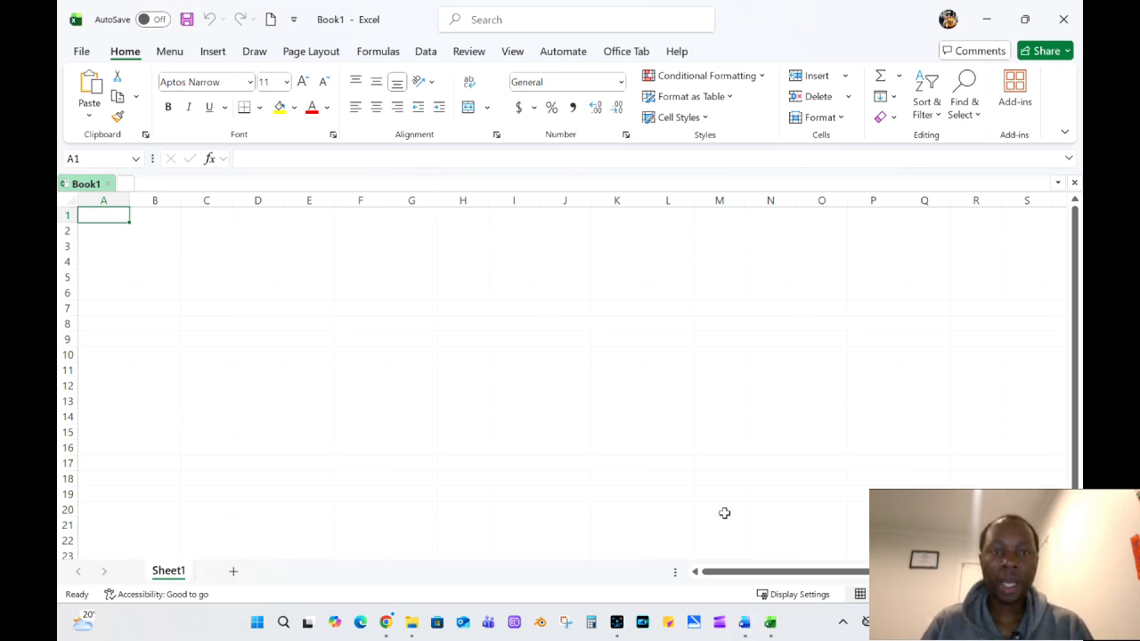
# Position the Word document window over the workbook to compare the two ribbons, and minimize Word again.
pyautogui.moveTo(428, 196); pyautogui.dragTo(426, 192)
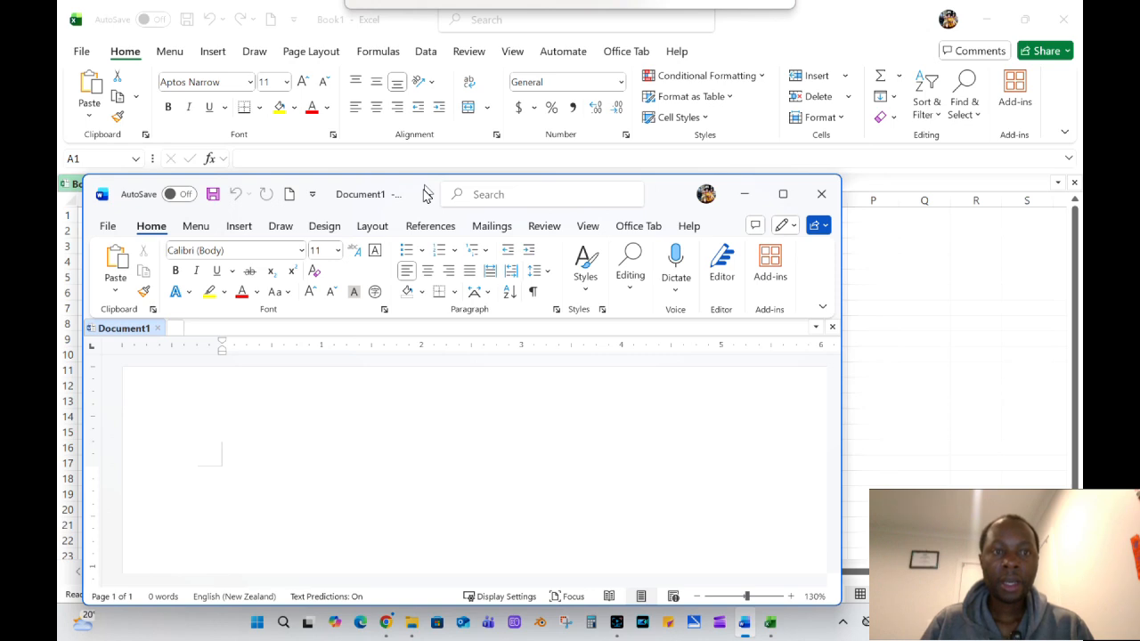
pyautogui.moveTo(426, 195); pyautogui.dragTo(414, 166)
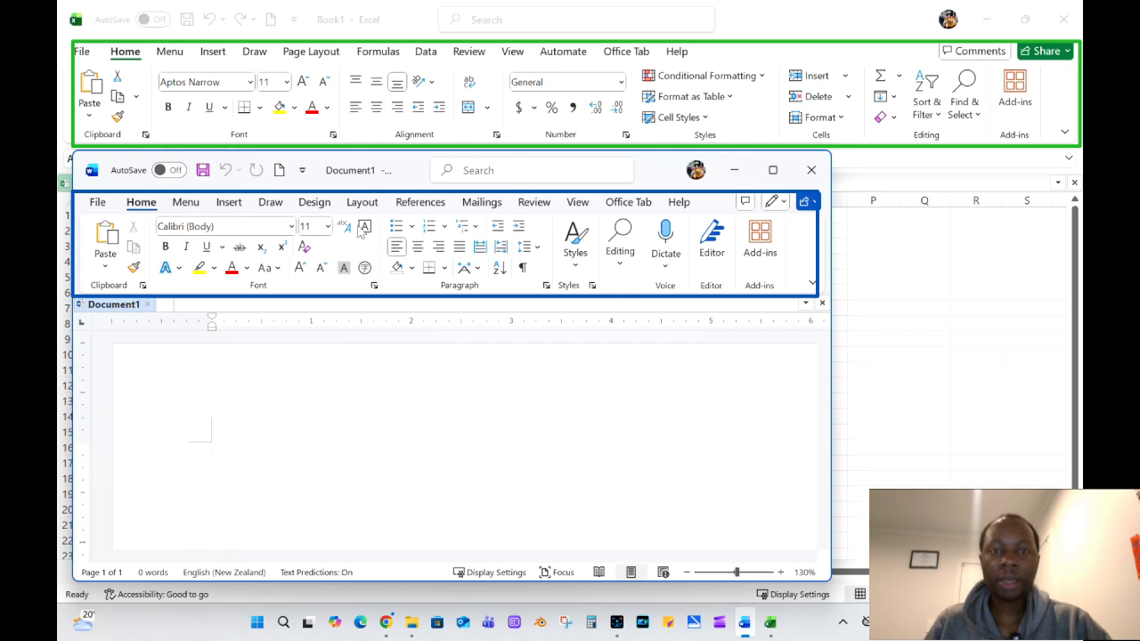
pyautogui.click(737, 172)
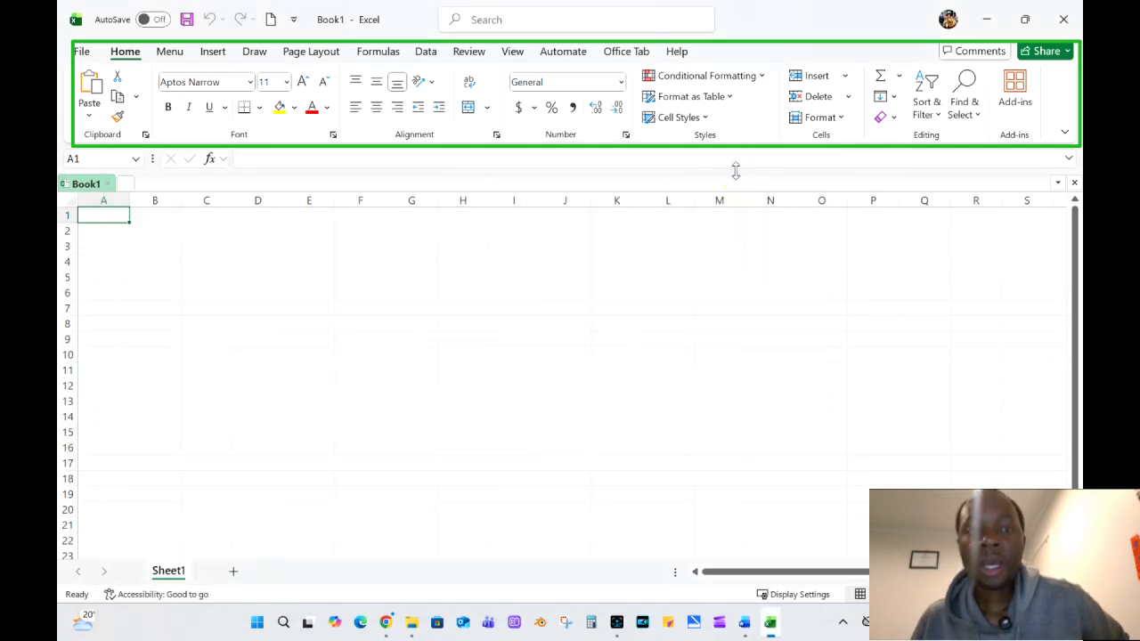
pyautogui.click(511, 320)
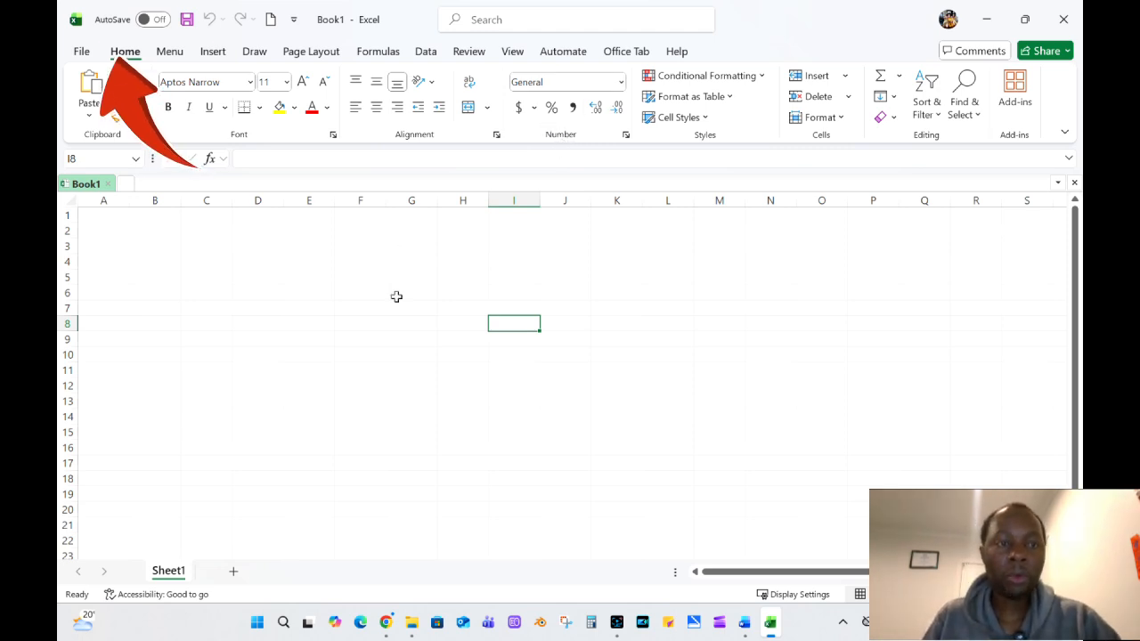
pyautogui.click(174, 303)
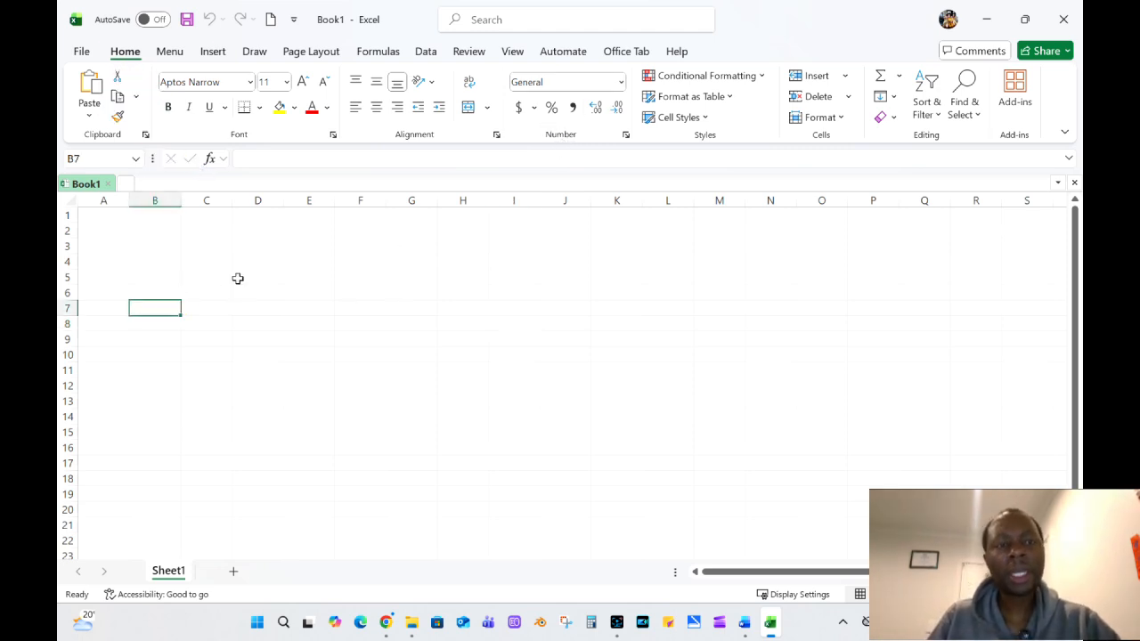
pyautogui.click(185, 263)
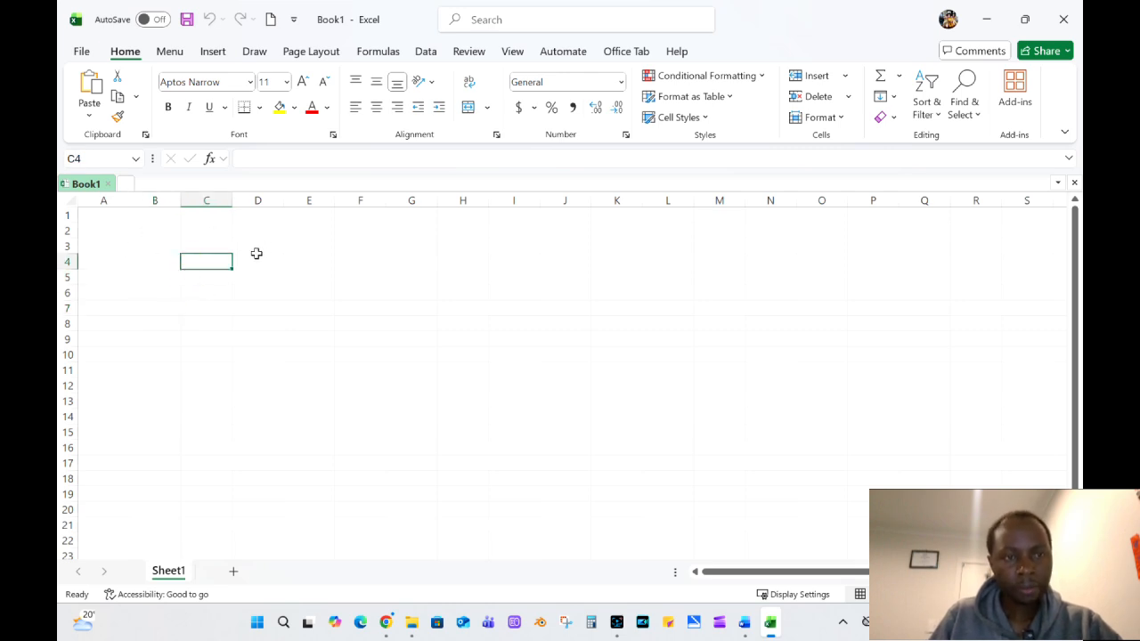
# Select the whole of row 3 and the whole of column E to examine how rows and columns run.
pyautogui.moveTo(69, 245)
pyautogui.mouseDown()
pyautogui.moveTo(552, 240)
pyautogui.moveTo(223, 258)
pyautogui.moveTo(69, 244)
pyautogui.moveTo(190, 244)
pyautogui.moveTo(84, 245)
pyautogui.mouseUp()
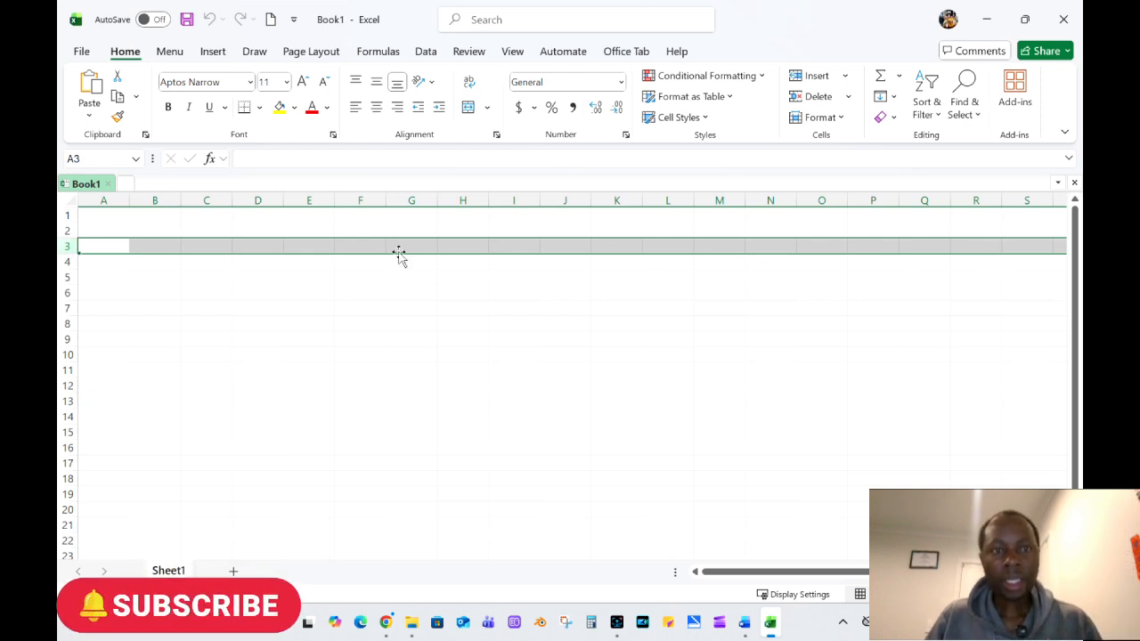
pyautogui.click(305, 199)
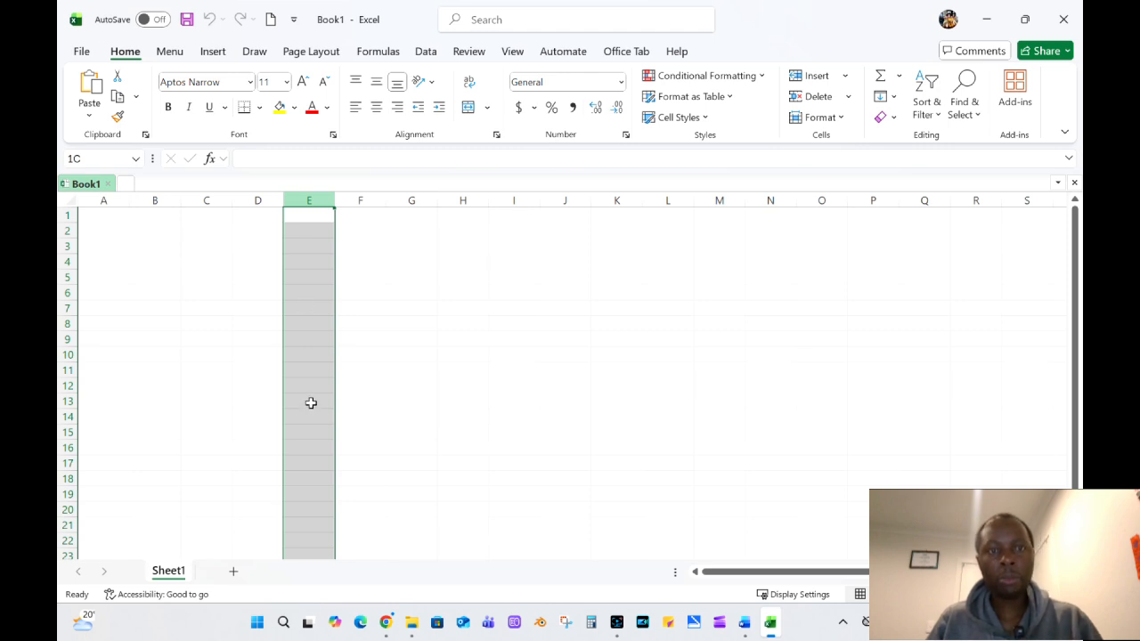
pyautogui.moveTo(307, 191); pyautogui.dragTo(307, 303)
# Select columns A through L, and select rows 2 through 5 as a block.
pyautogui.moveTo(93, 202); pyautogui.dragTo(664, 197)
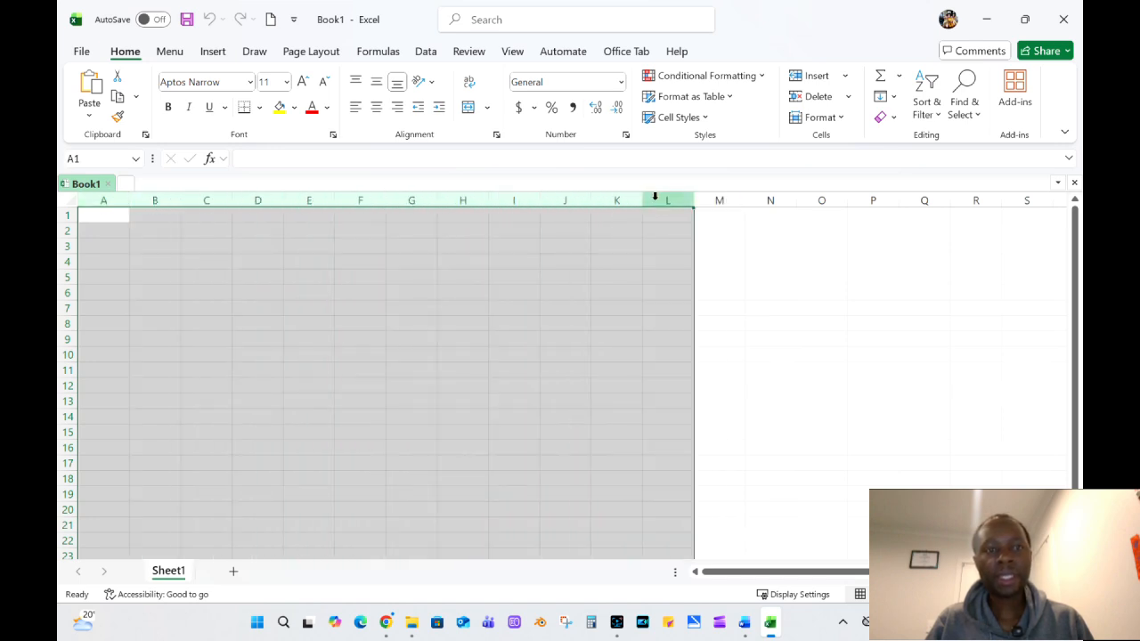
pyautogui.click(64, 222)
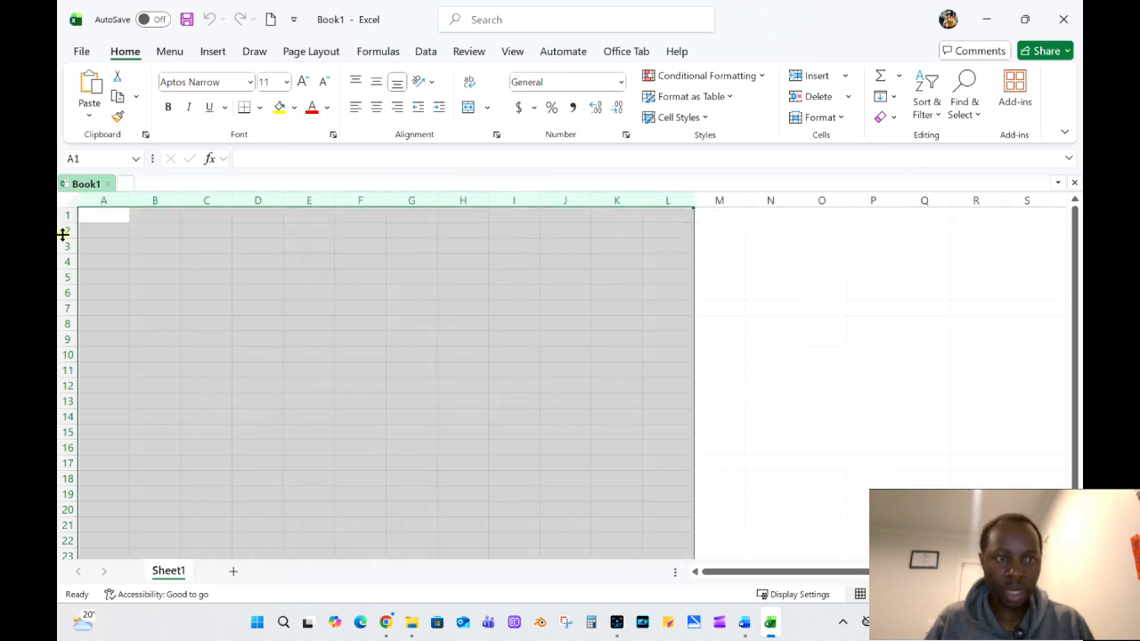
pyautogui.click(62, 231)
pyautogui.moveTo(62, 230); pyautogui.dragTo(68, 278)
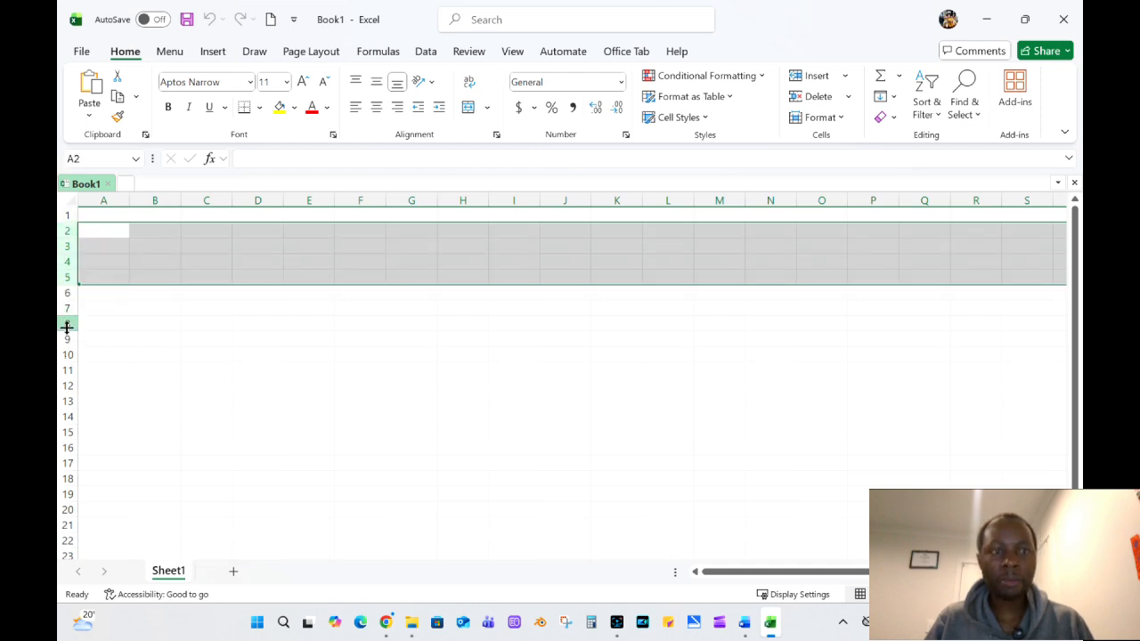
# Select individual cells around the sheet, such as E4, finishing on cell A1, to examine single cells.
pyautogui.click(326, 401)
pyautogui.click(301, 263)
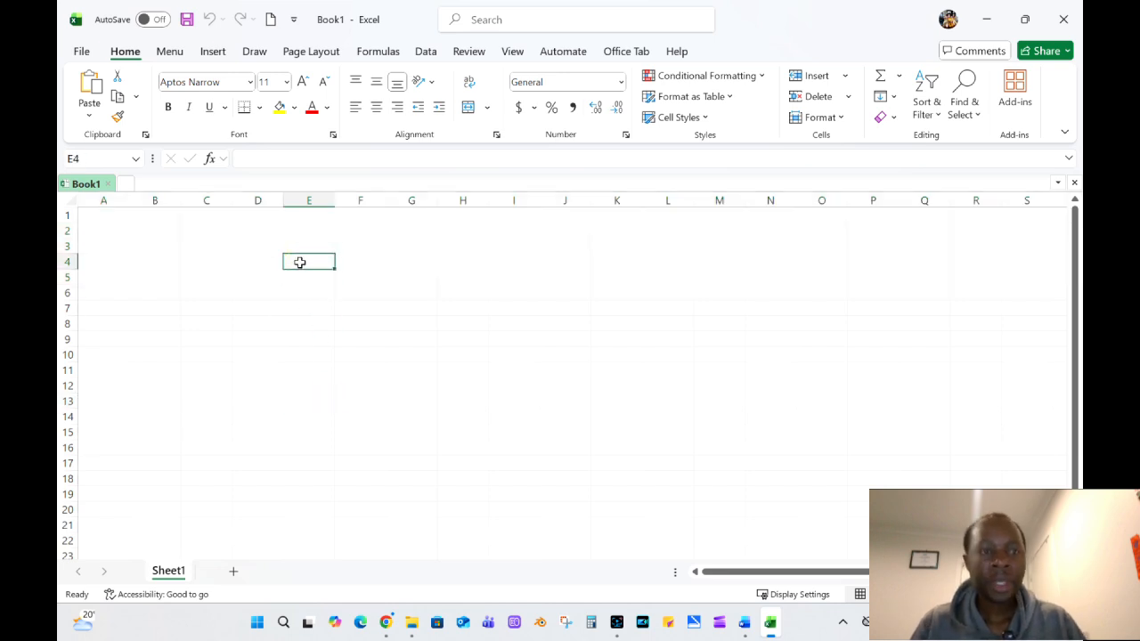
pyautogui.moveTo(99, 228); pyautogui.dragTo(147, 254)
pyautogui.click(112, 216)
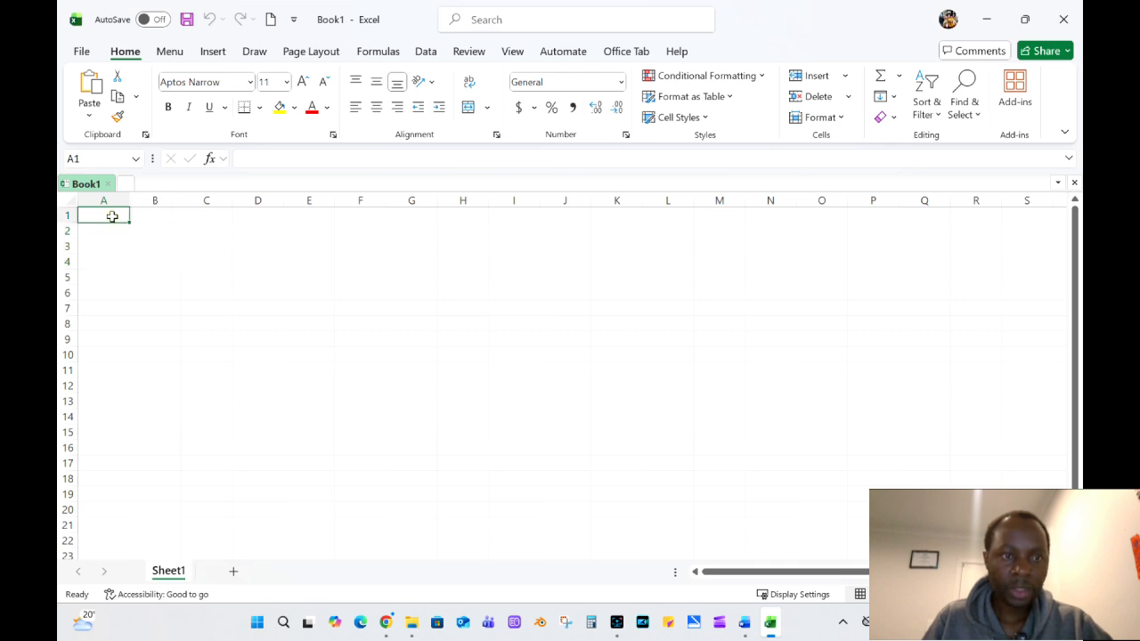
pyautogui.click(140, 222)
pyautogui.click(96, 244)
pyautogui.click(374, 262)
pyautogui.click(194, 219)
pyautogui.click(147, 221)
pyautogui.click(221, 320)
pyautogui.click(111, 231)
pyautogui.click(97, 214)
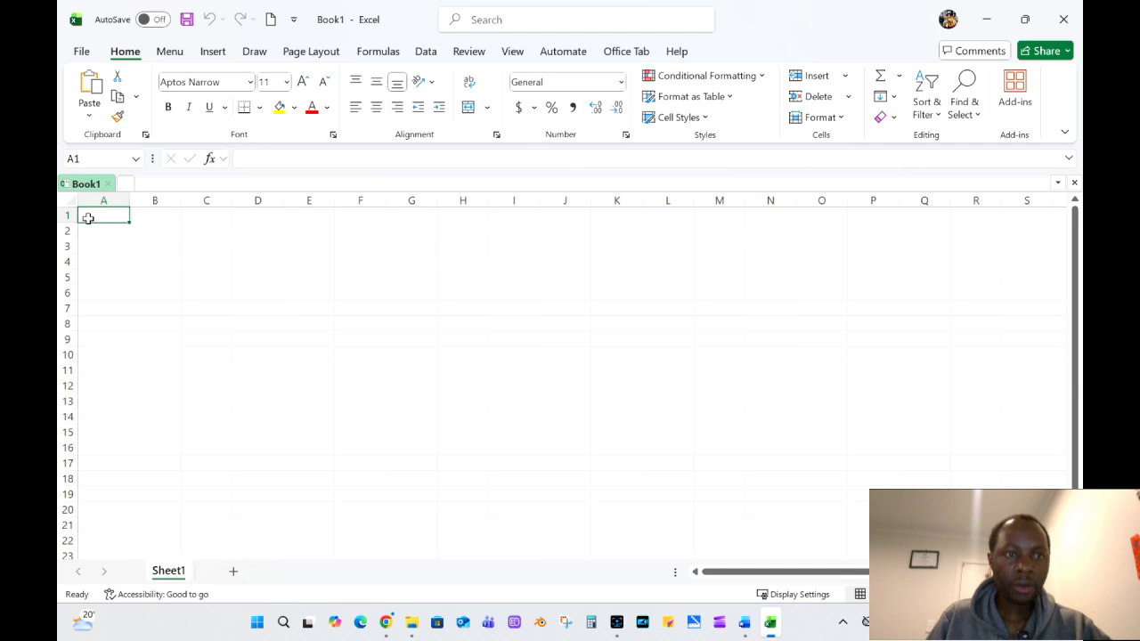
# Check the cell references of cells A1 and F4 in the Name Box.
pyautogui.click(89, 158)
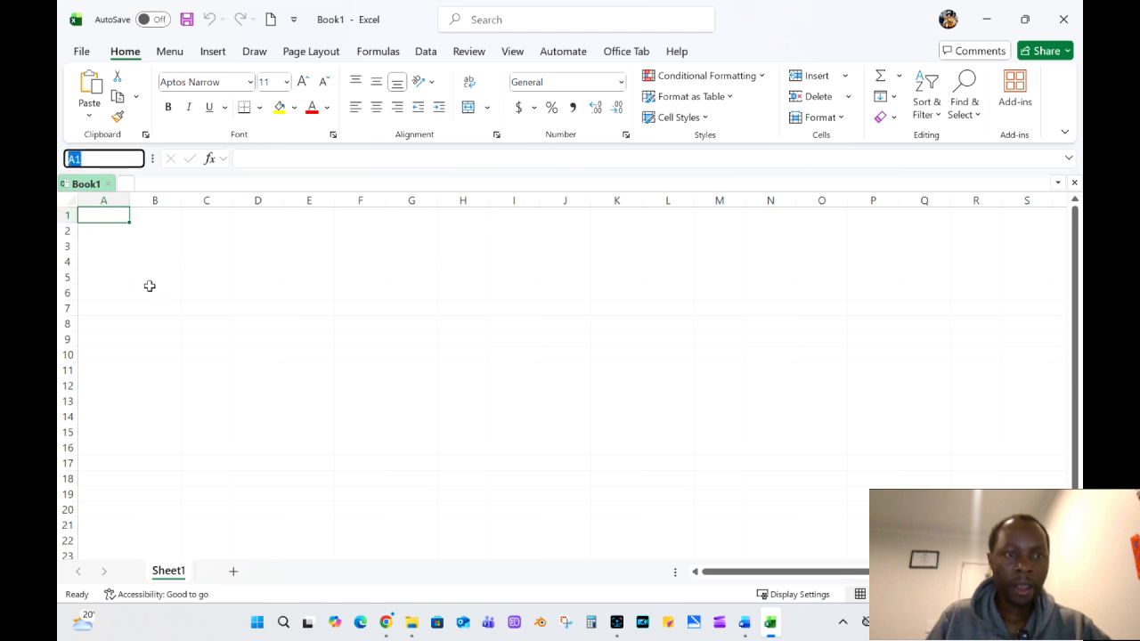
pyautogui.click(360, 259)
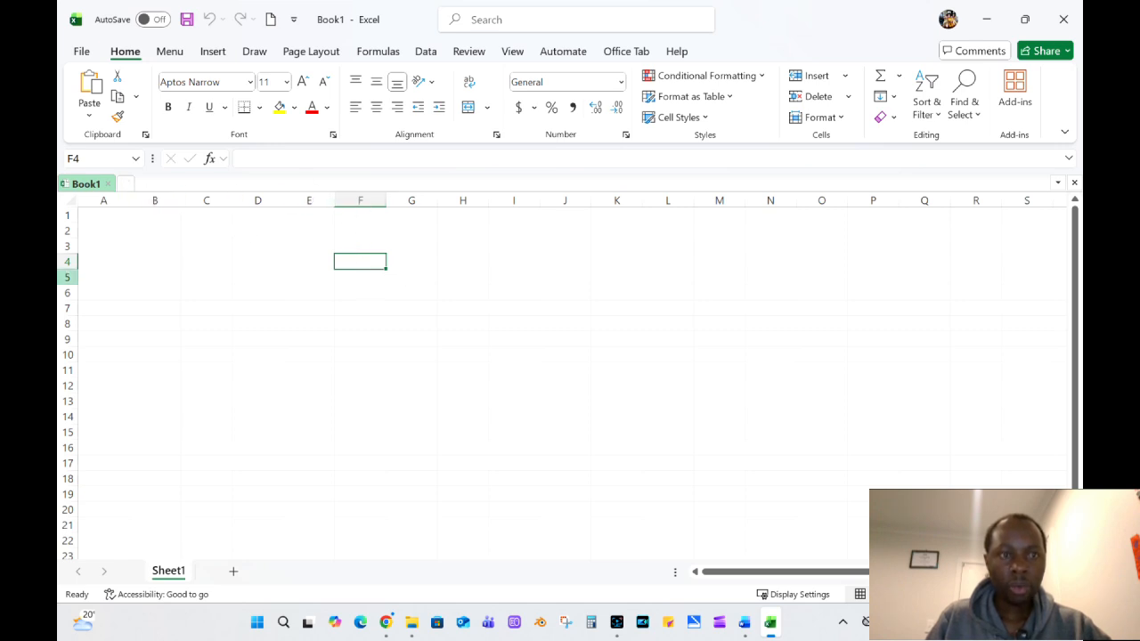
pyautogui.click(76, 158)
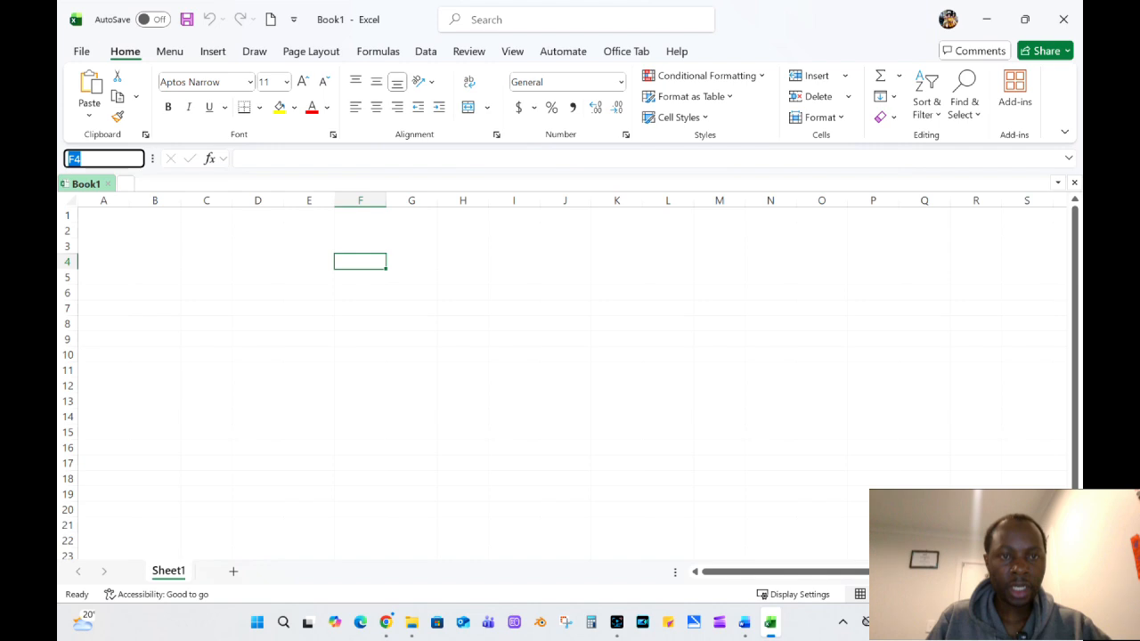
pyautogui.click(237, 292)
# Enter the text "Learners Abasomi" in cell A2 and check its content in the formula bar.
pyautogui.click(104, 232)
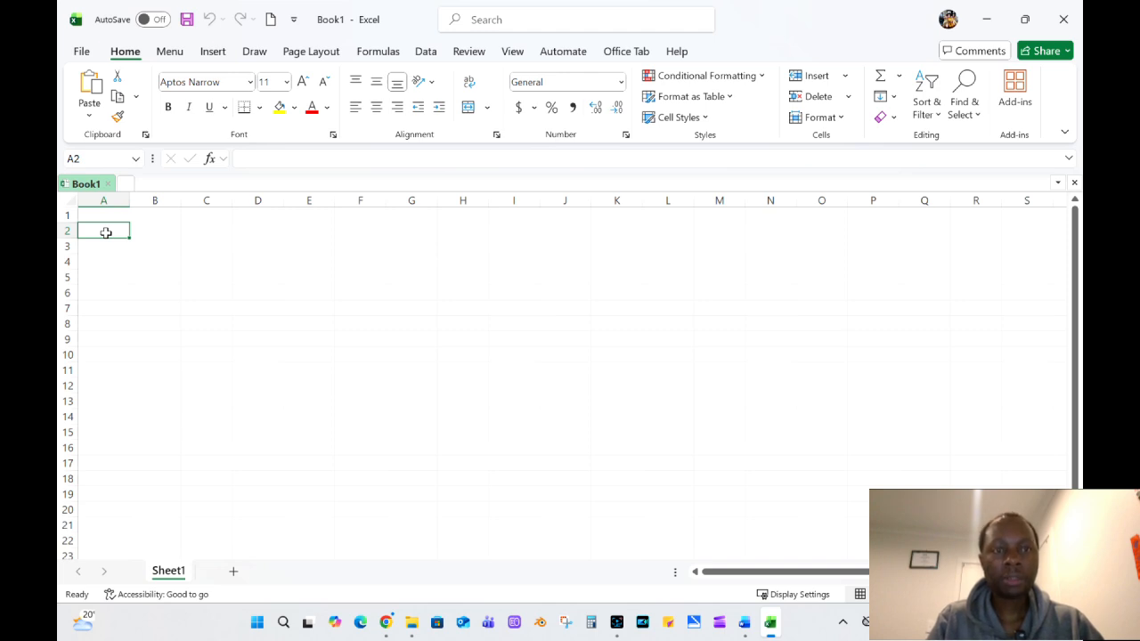
pyautogui.click(358, 308)
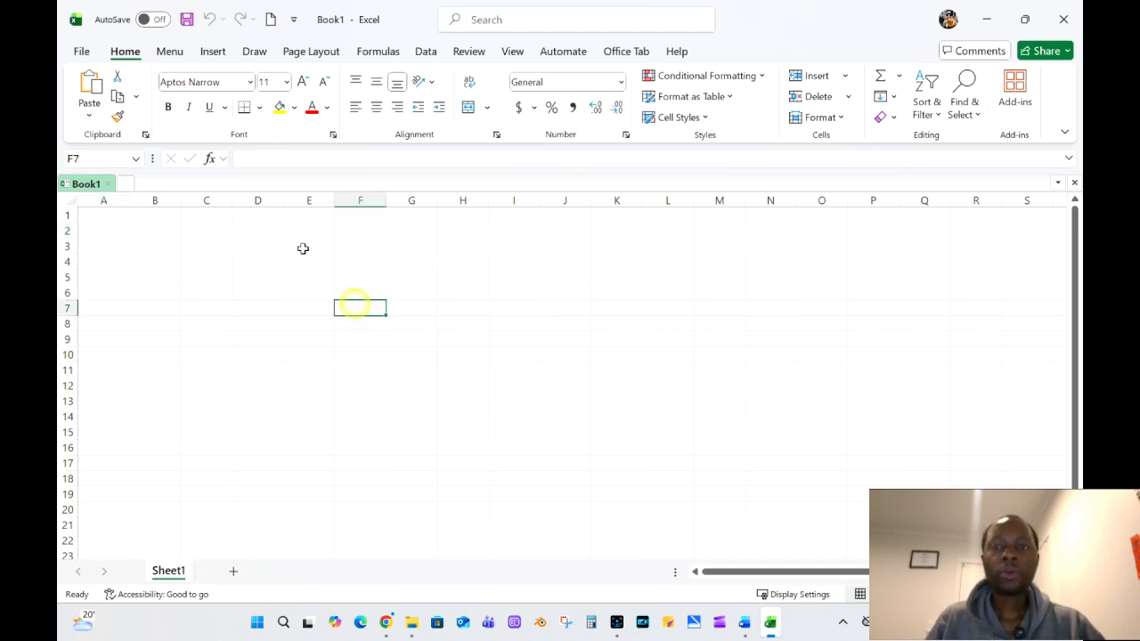
pyautogui.click(103, 233)
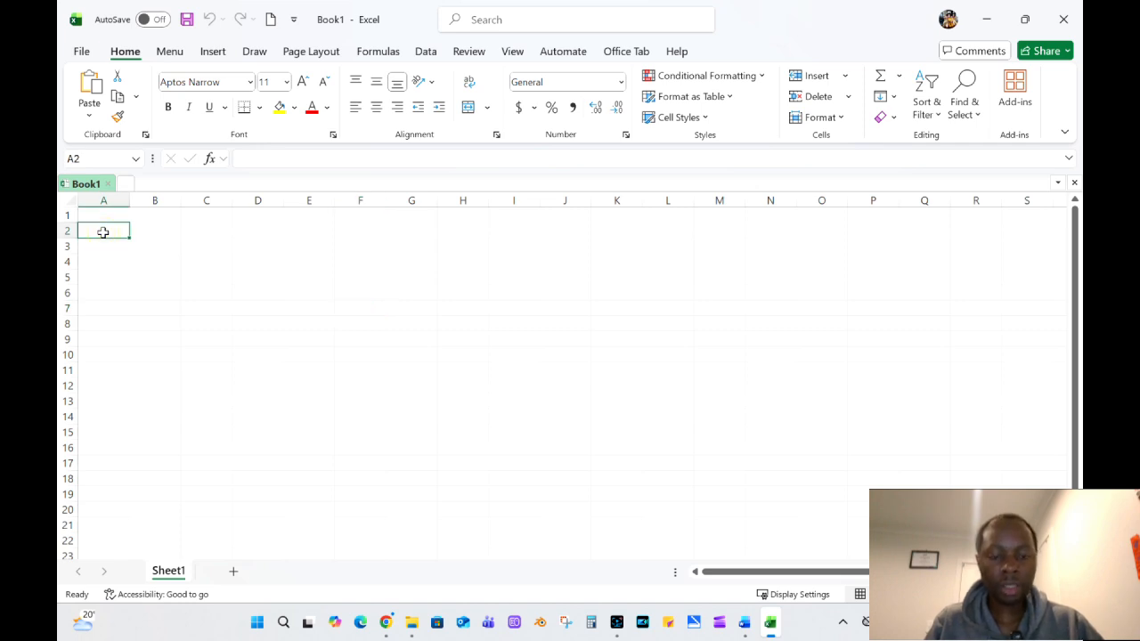
pyautogui.write('Learners Abasomi')
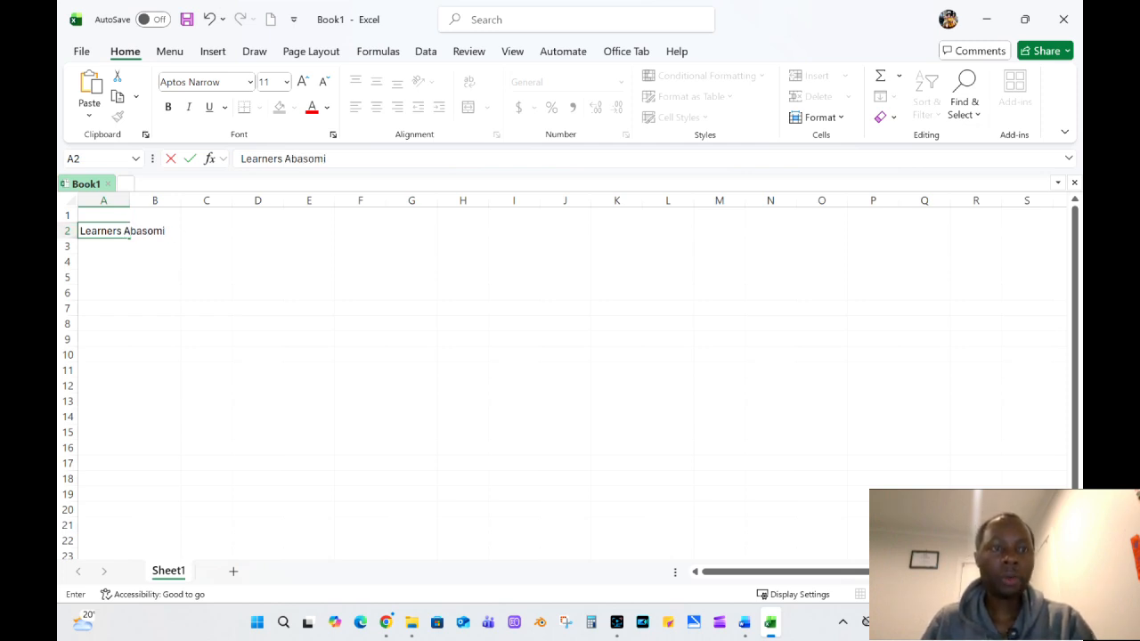
pyautogui.moveTo(285, 158); pyautogui.dragTo(240, 159)
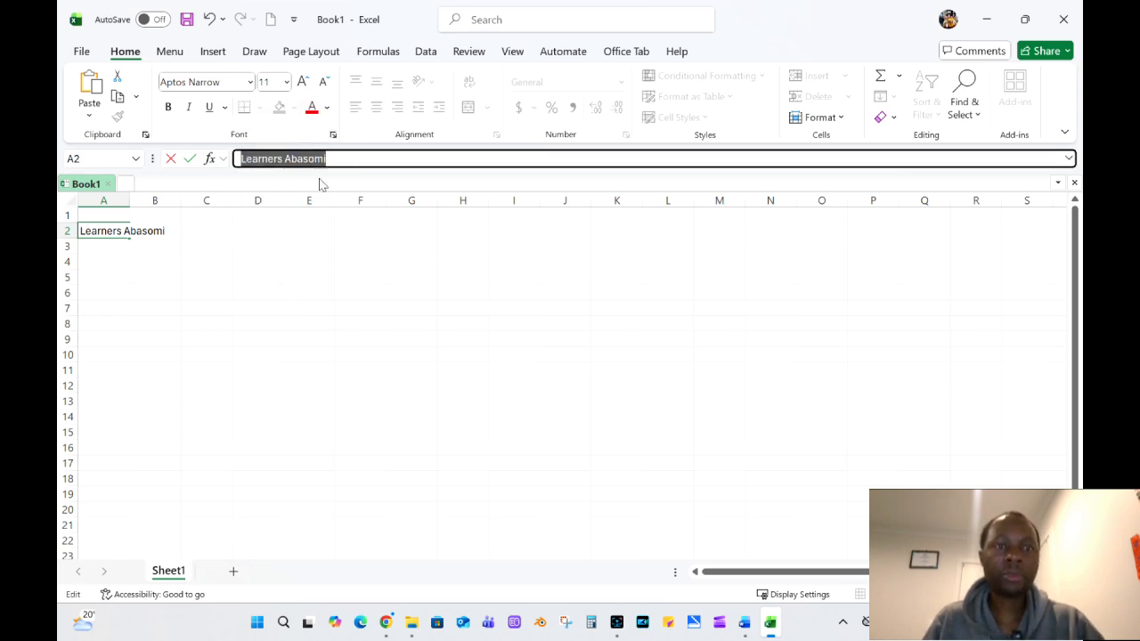
pyautogui.click(324, 290)
pyautogui.click(95, 233)
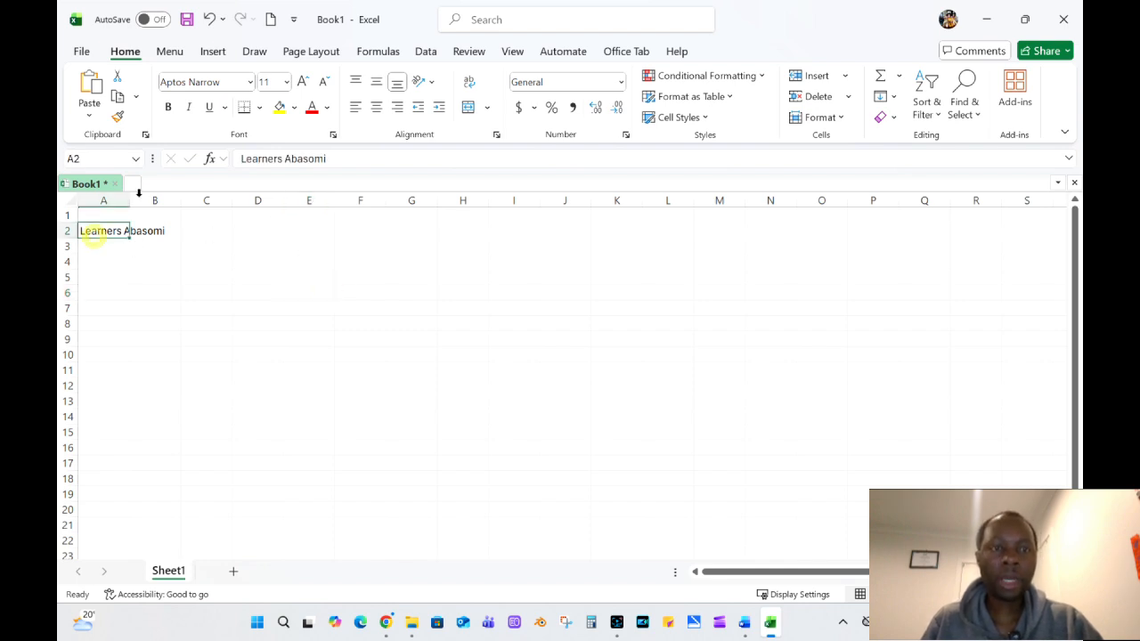
# Examine the paste options and the items held on the Clipboard, closing both views again.
pyautogui.click(256, 339)
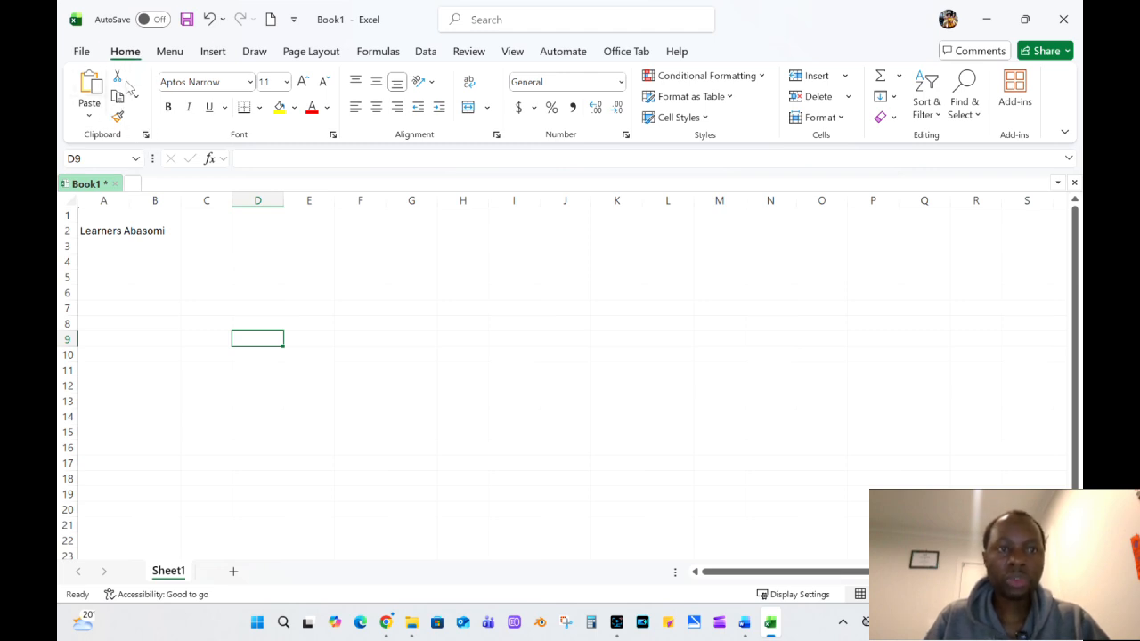
pyautogui.click(89, 115)
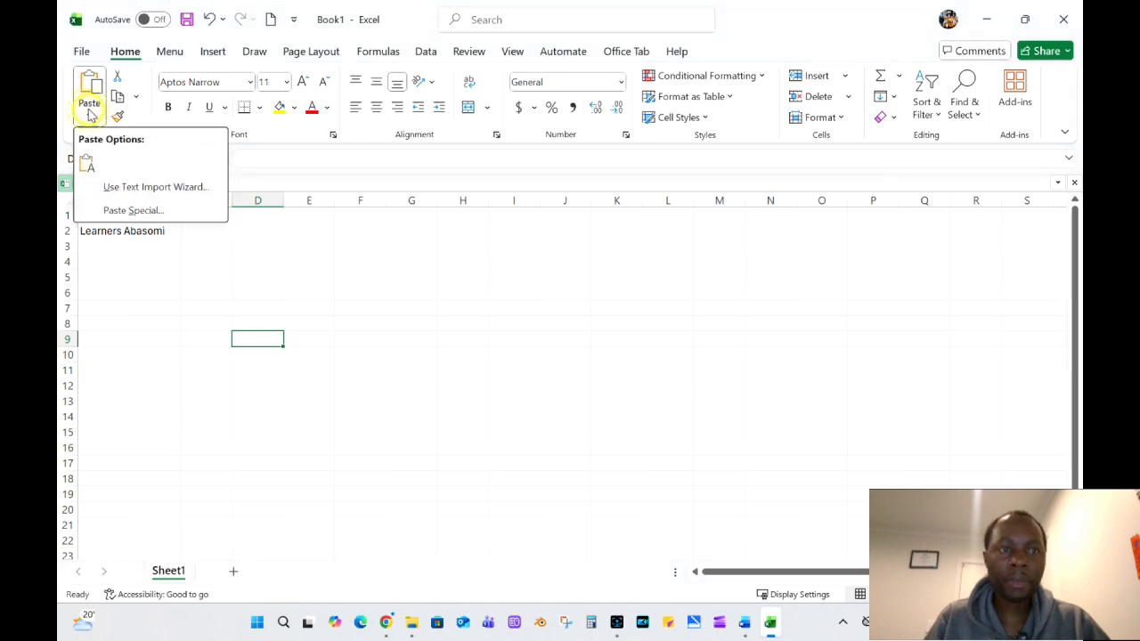
pyautogui.click(152, 274)
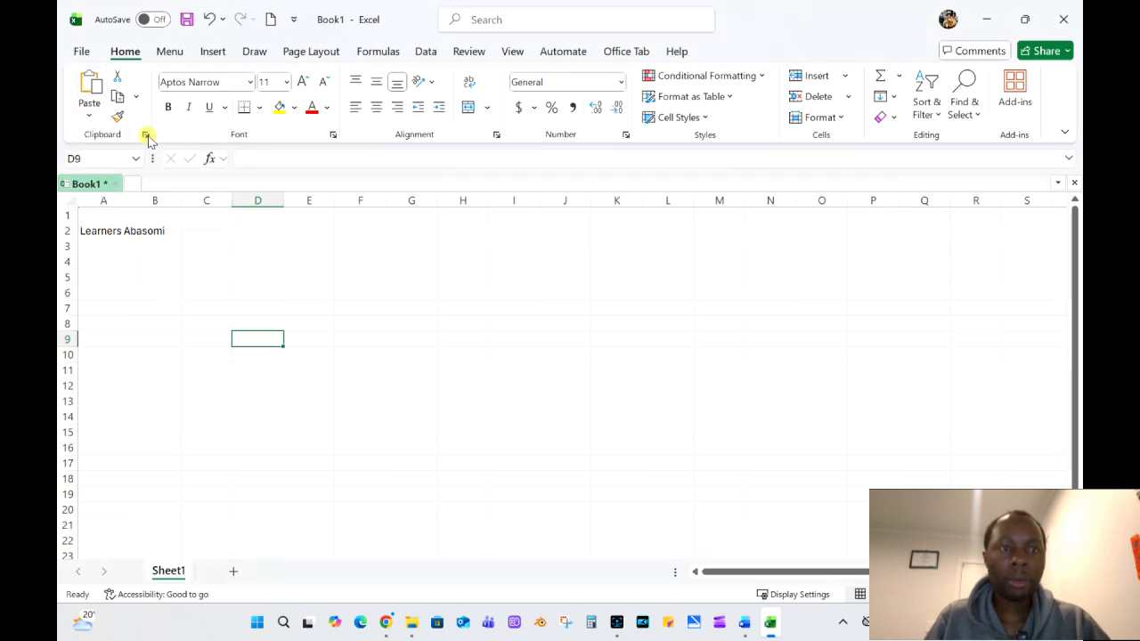
pyautogui.click(145, 134)
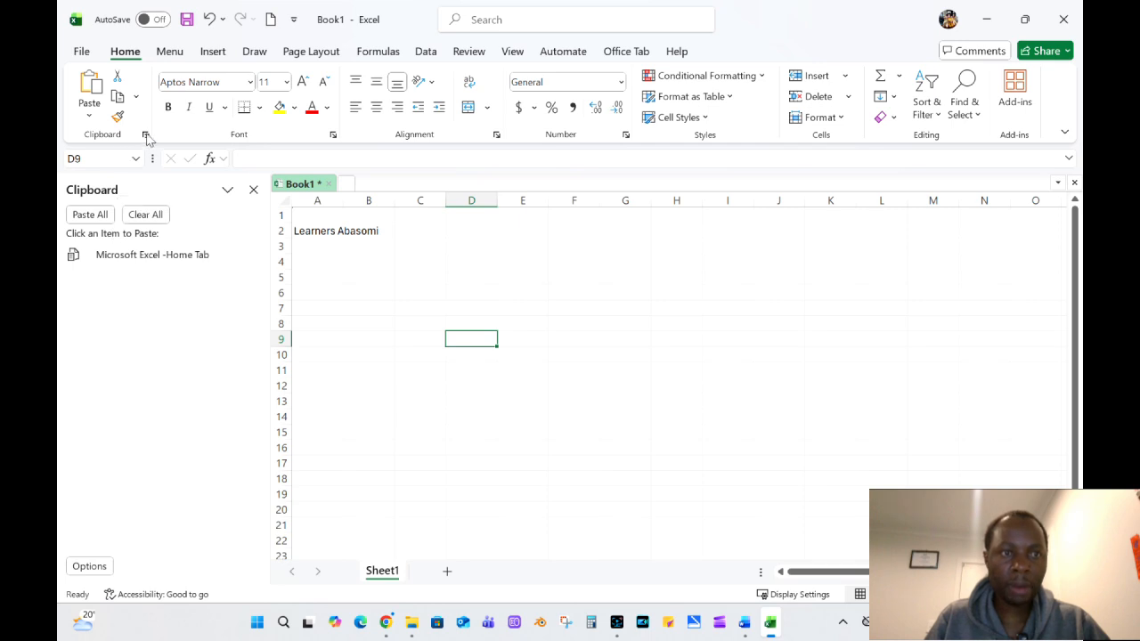
pyautogui.click(145, 134)
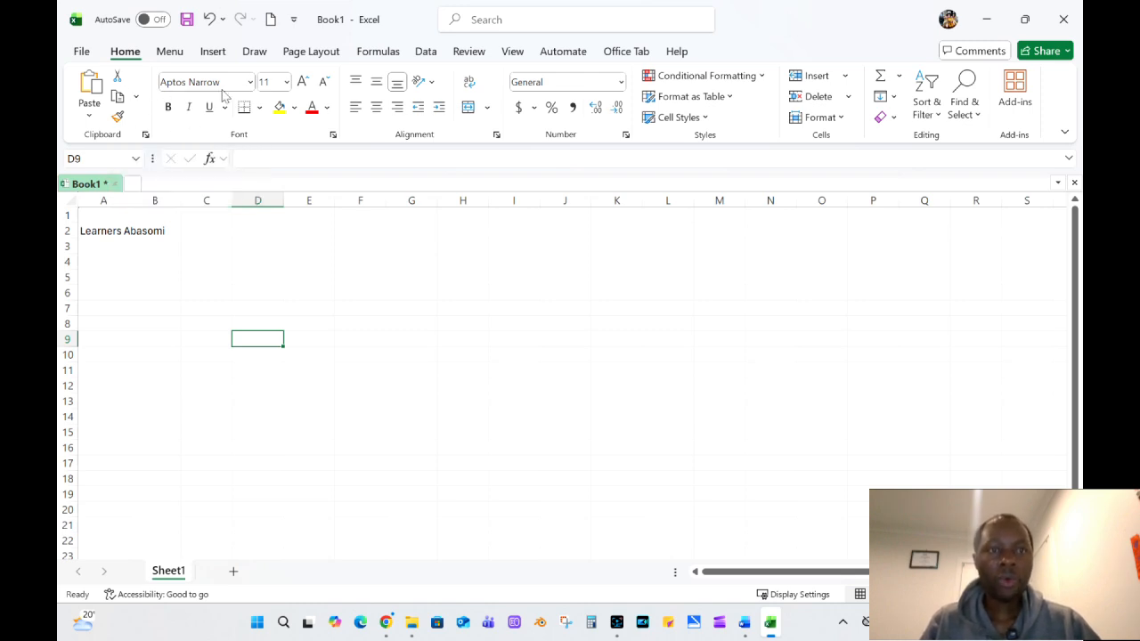
# Format cell A2 with bold text, a yellow fill and a red font colour, keeping the Aptos Narrow font.
pyautogui.click(98, 230)
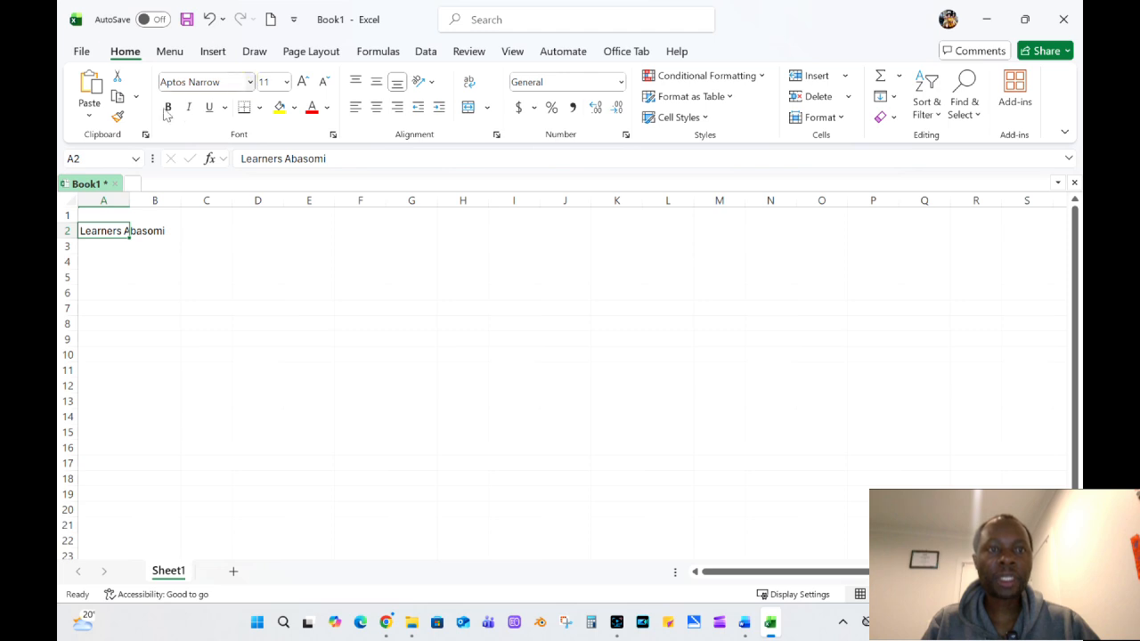
pyautogui.click(250, 82)
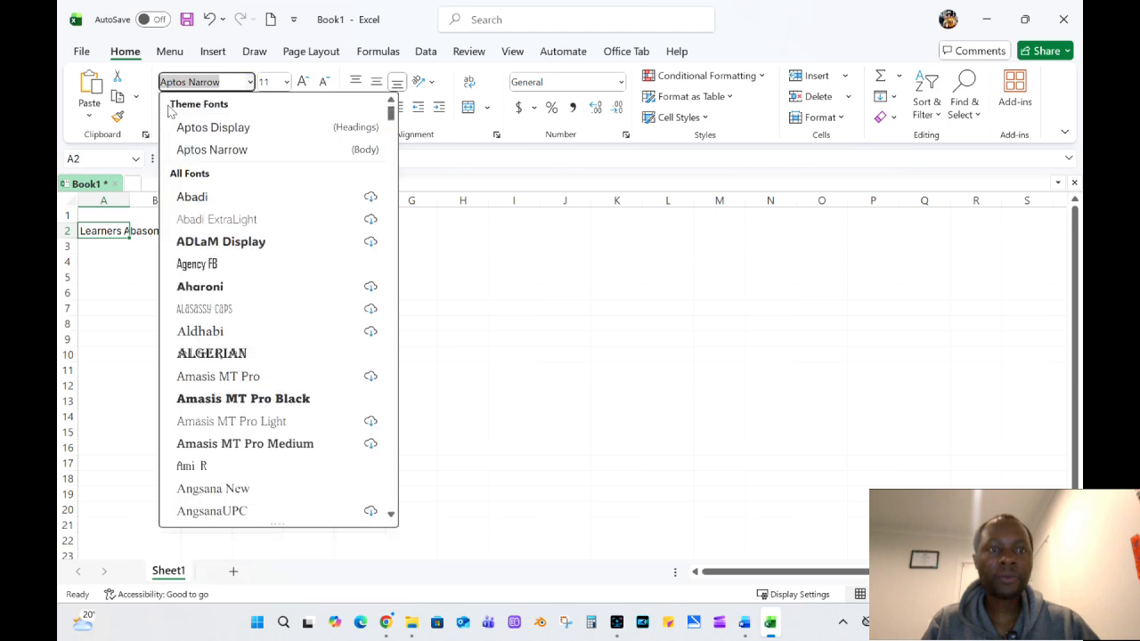
pyautogui.click(504, 313)
pyautogui.click(169, 107)
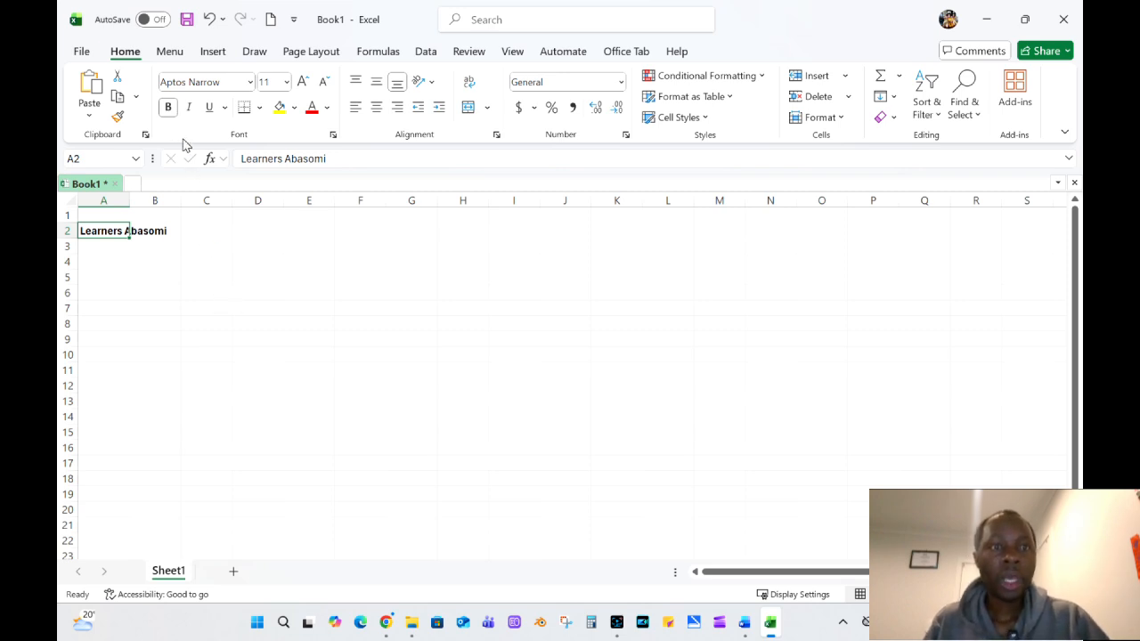
pyautogui.click(279, 107)
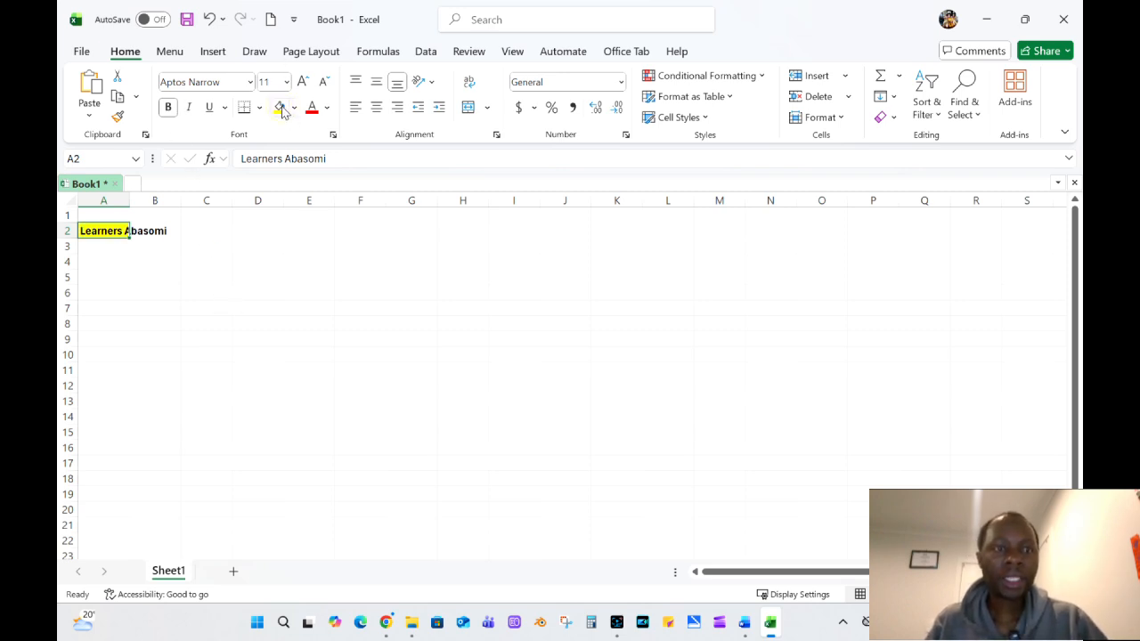
pyautogui.click(316, 108)
pyautogui.click(254, 233)
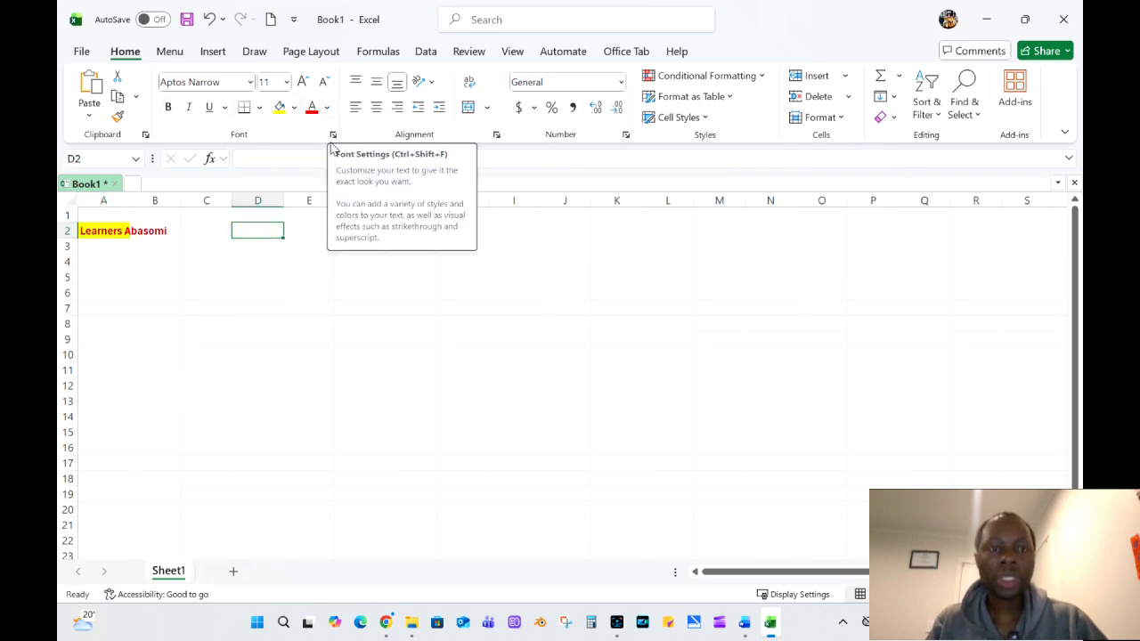
# Try centre and right alignment on the text in cell A2, and set it to left alignment.
pyautogui.click(108, 232)
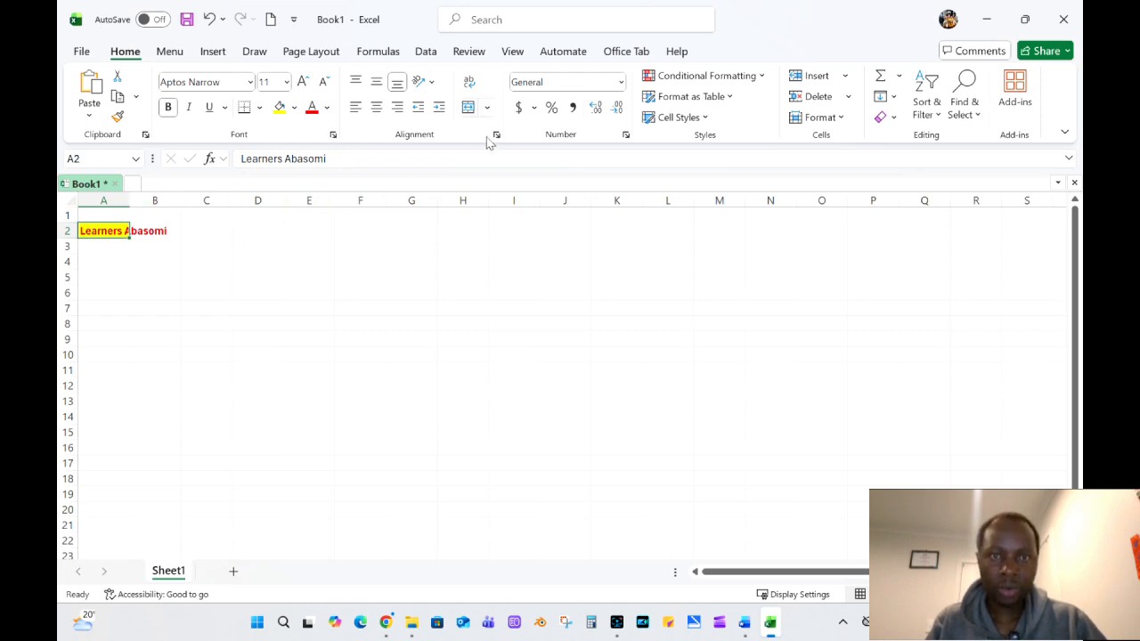
pyautogui.click(356, 108)
pyautogui.click(375, 108)
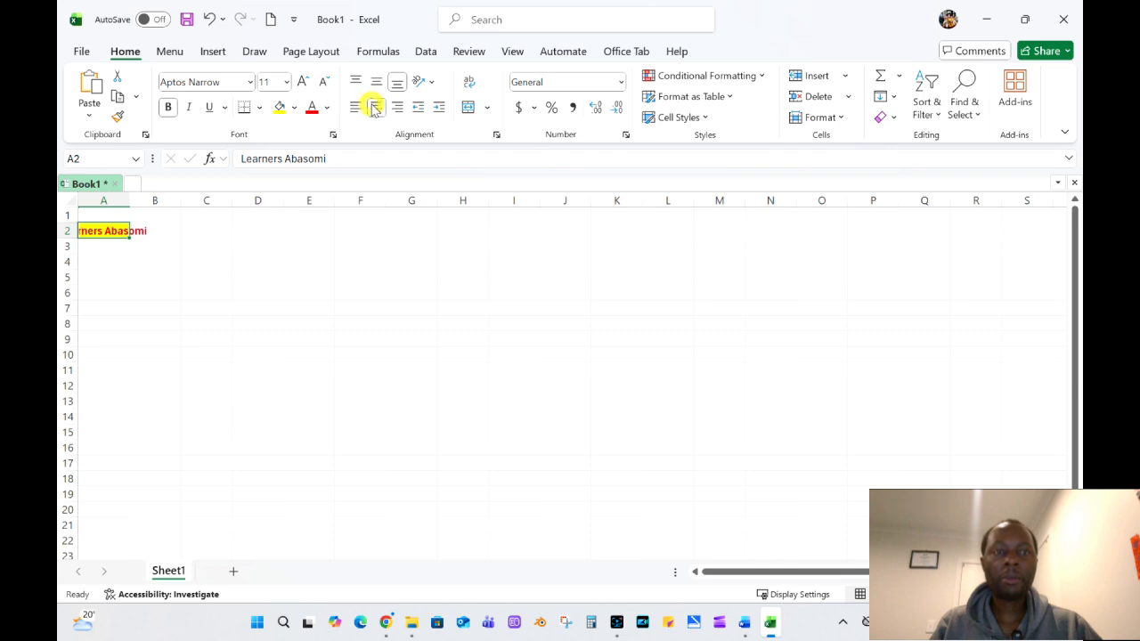
pyautogui.click(398, 108)
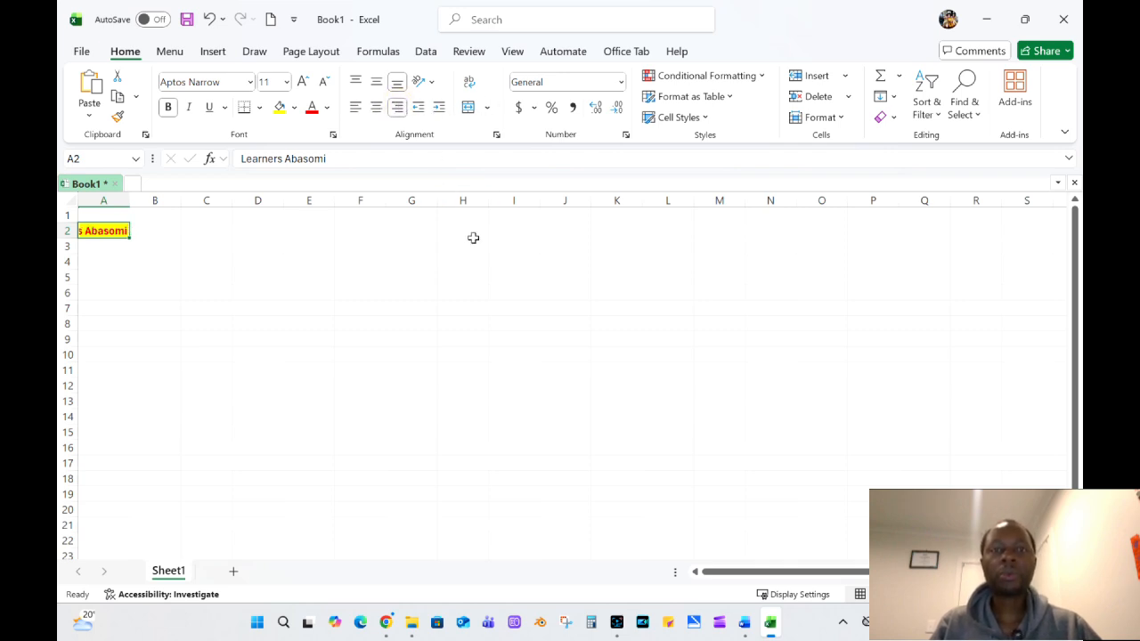
pyautogui.click(356, 108)
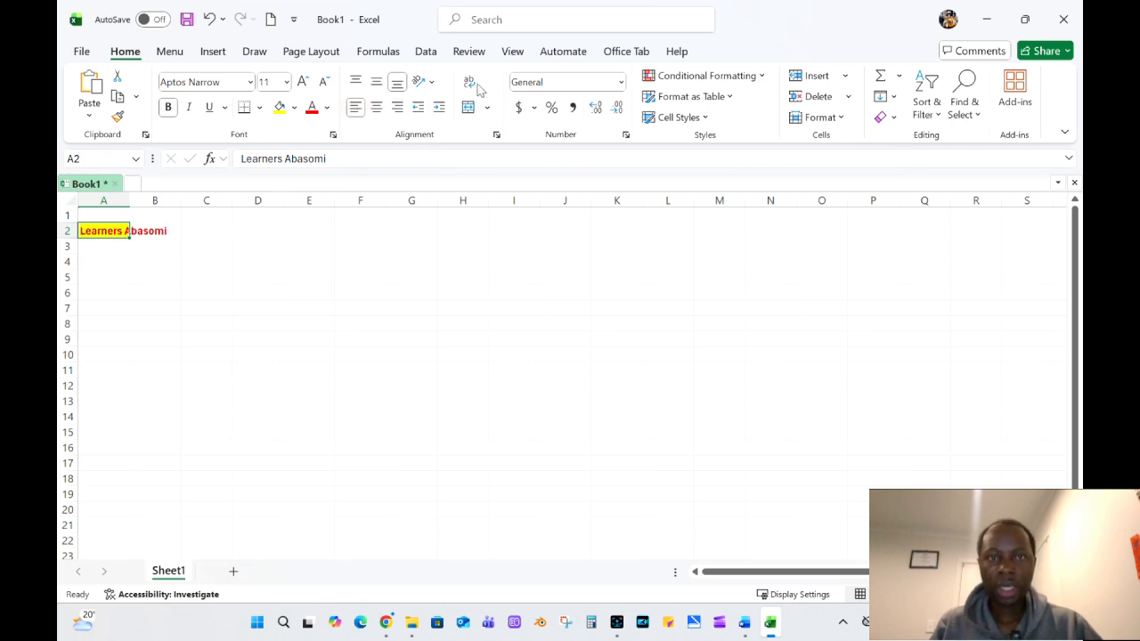
# Compare the contents of cells A2 and B2 in the formula bar to examine where the overflowing text is stored.
pyautogui.click(106, 230)
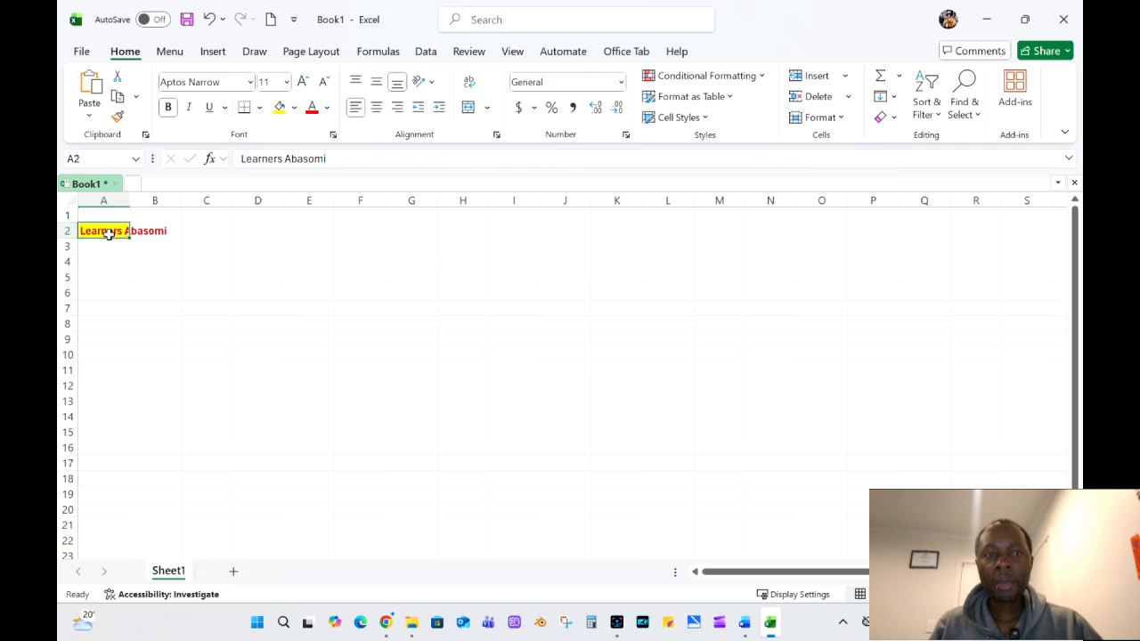
pyautogui.click(107, 265)
pyautogui.click(94, 231)
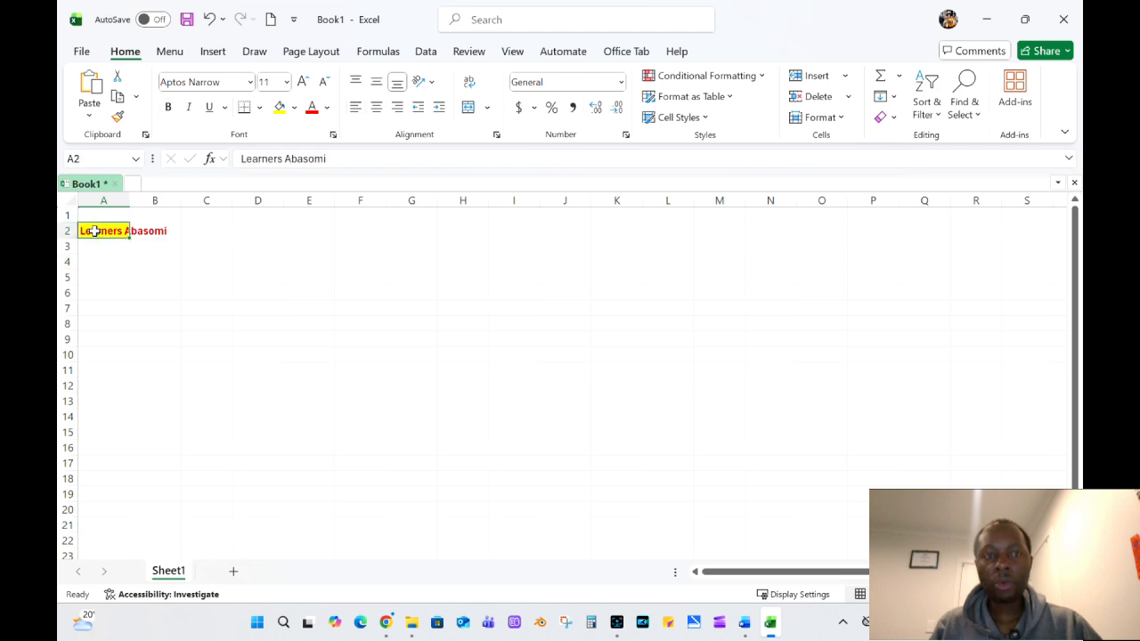
pyautogui.click(157, 230)
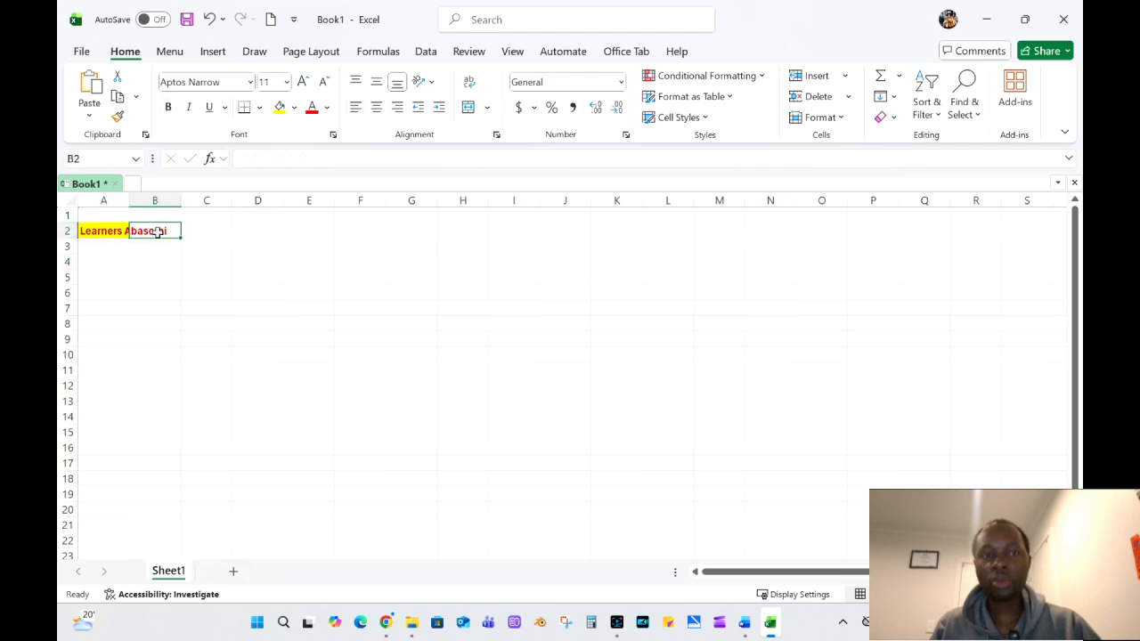
pyautogui.click(262, 159)
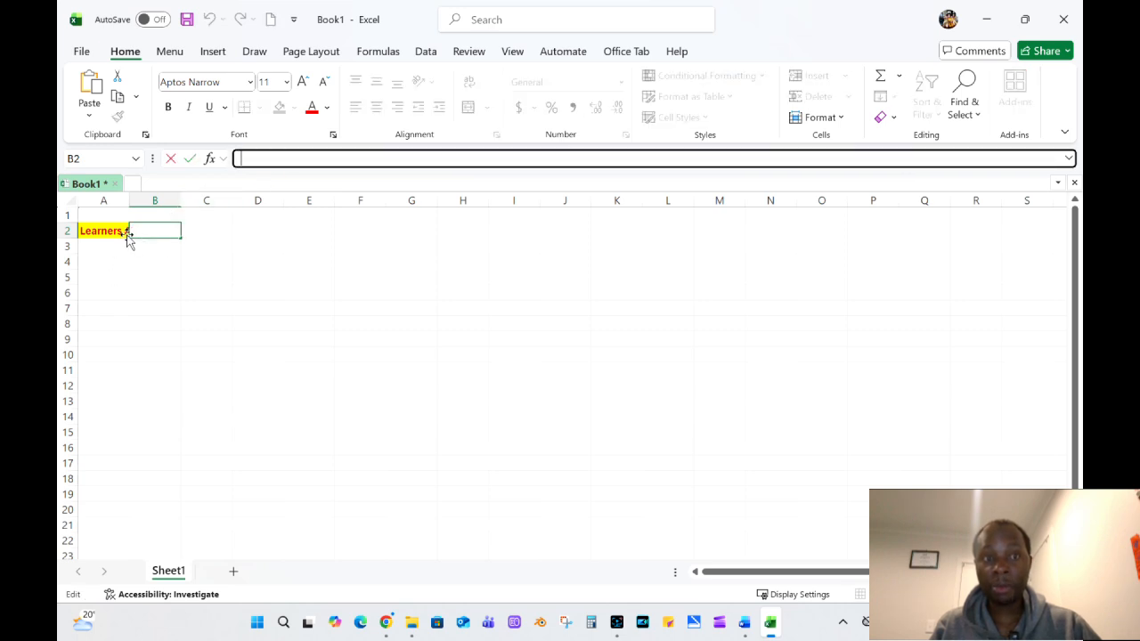
pyautogui.click(145, 276)
# Narrow column A slightly, and try Wrap Text on cell A2 before turning it off again.
pyautogui.click(89, 230)
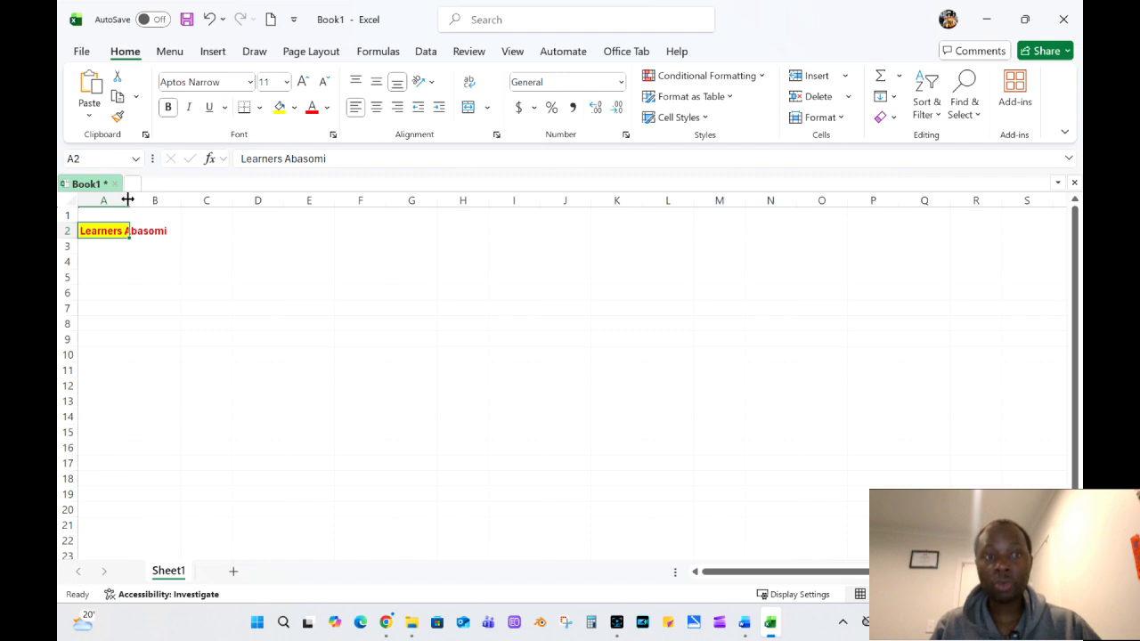
pyautogui.moveTo(129, 200)
pyautogui.mouseDown()
pyautogui.moveTo(193, 196)
pyautogui.moveTo(118, 205)
pyautogui.mouseUp()
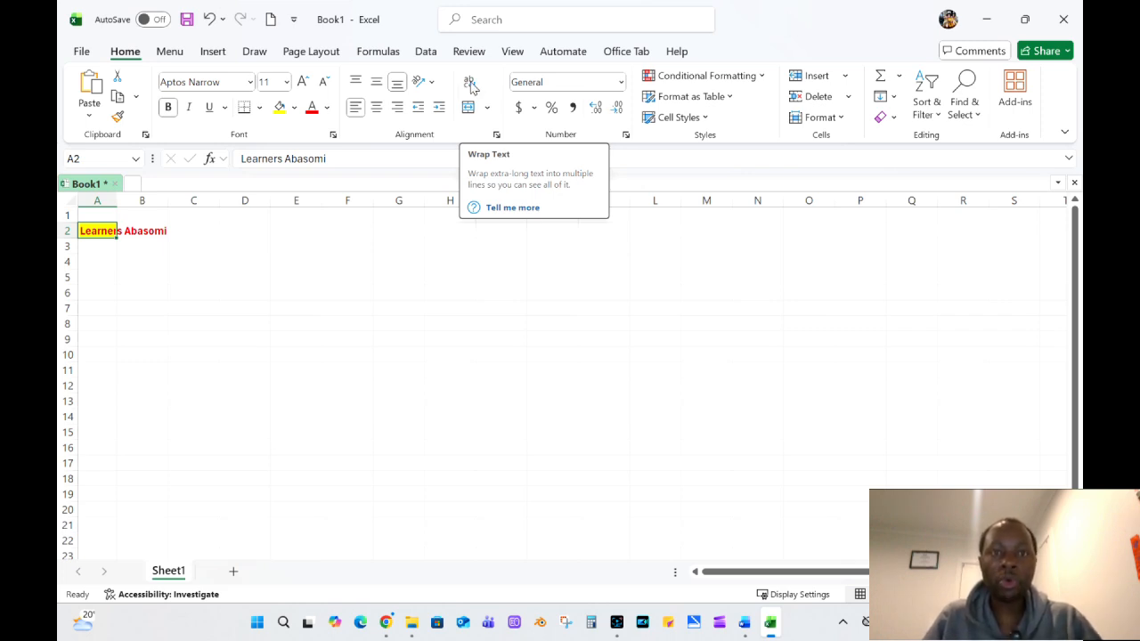
pyautogui.click(470, 83)
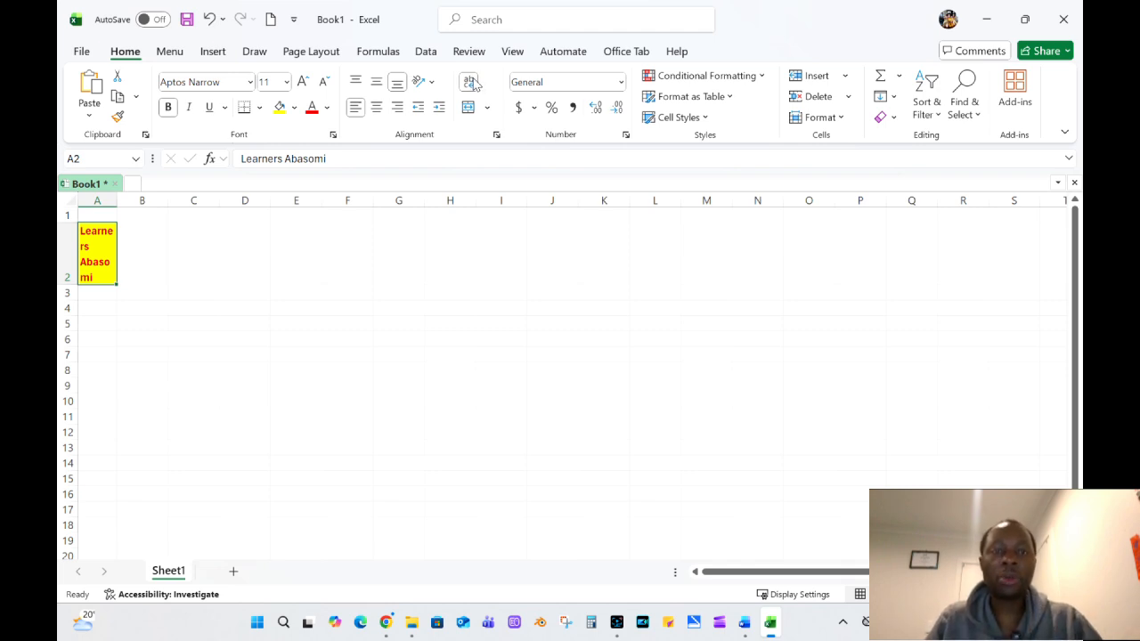
pyautogui.click(473, 82)
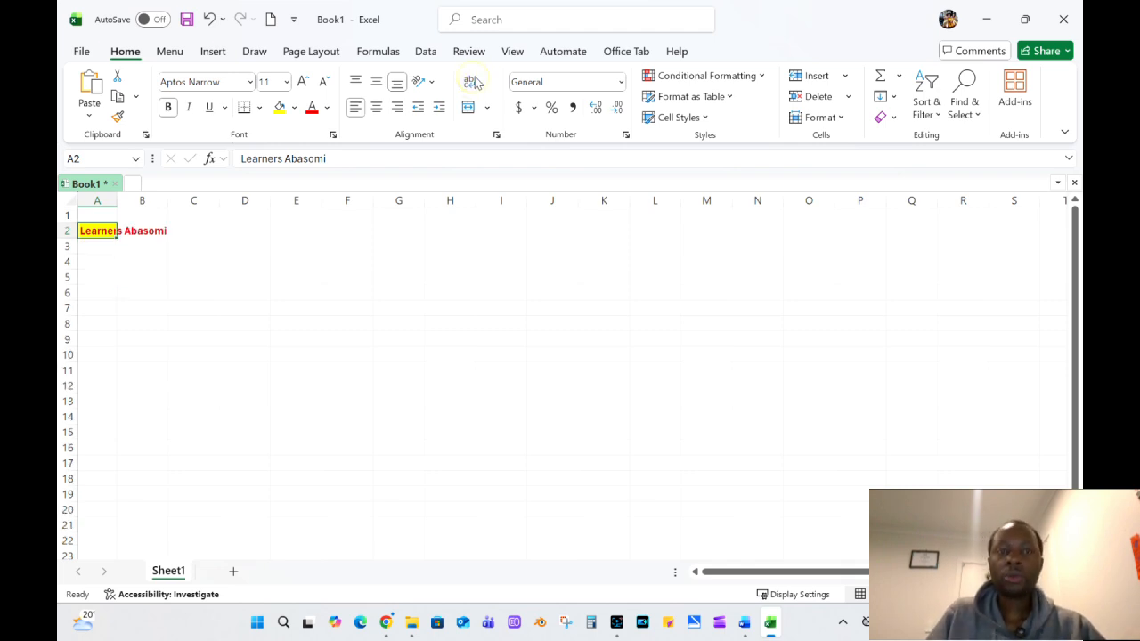
pyautogui.click(317, 248)
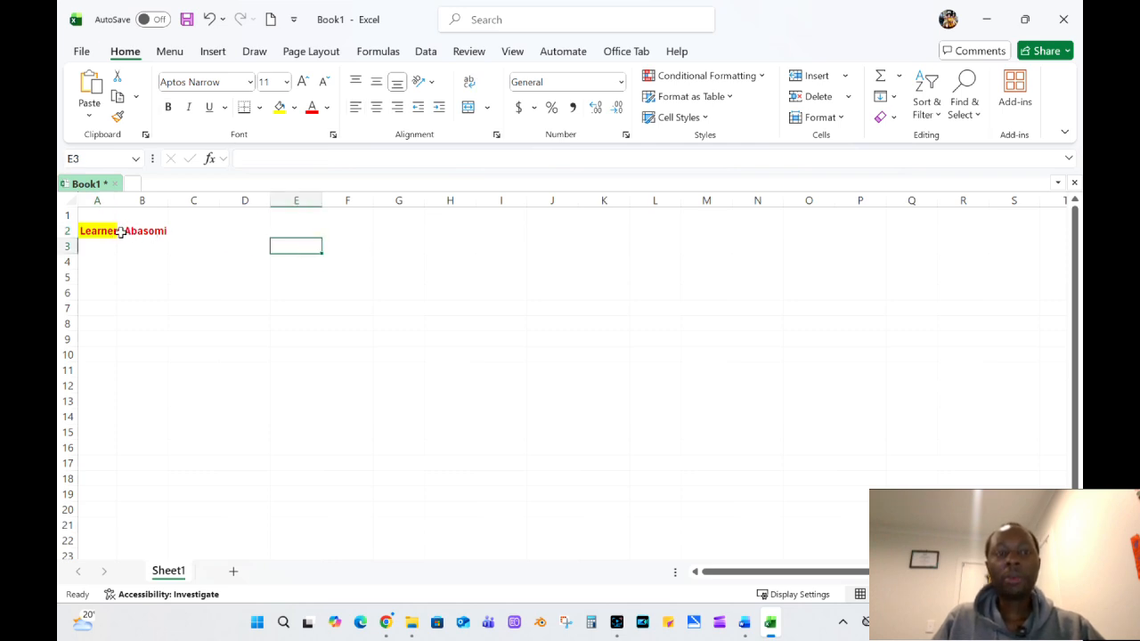
# Merge cells A2 through F2 into one cell with Merge Cells.
pyautogui.moveTo(109, 232); pyautogui.dragTo(362, 231)
pyautogui.click(490, 108)
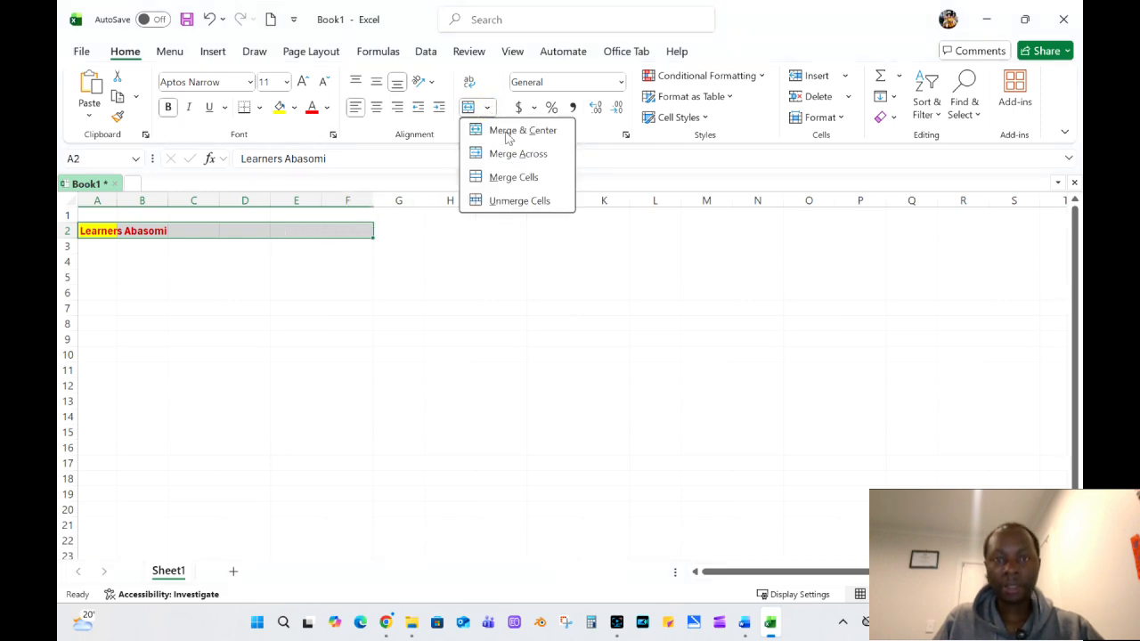
pyautogui.click(506, 179)
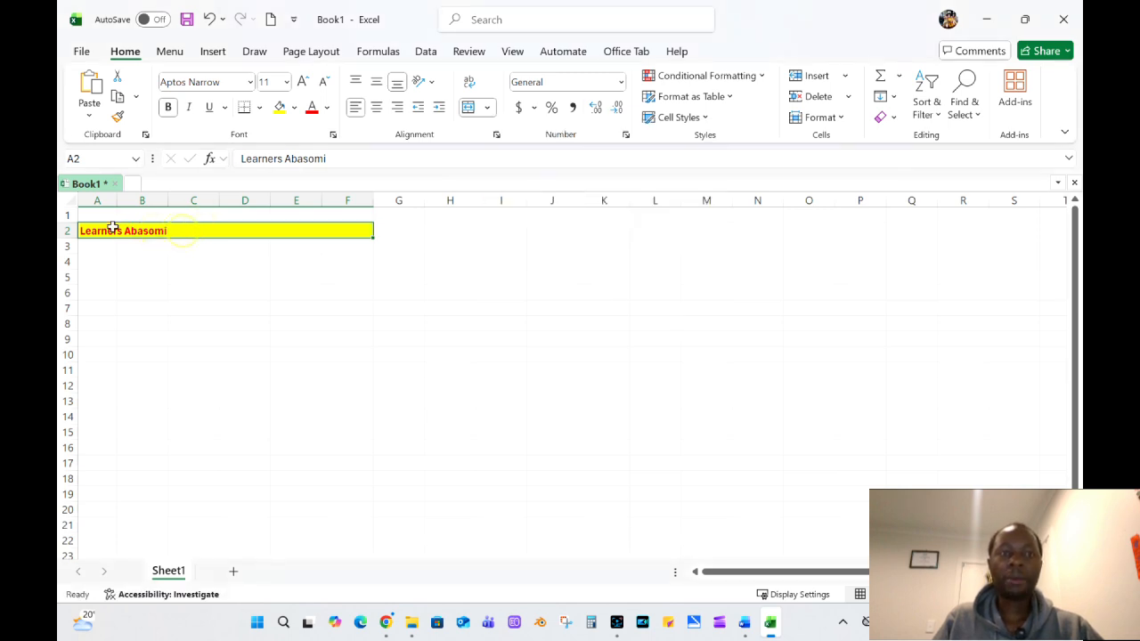
# Append a space and a run of filler v and x letters to the text in the merged cell A2.
pyautogui.doubleClick(206, 228)
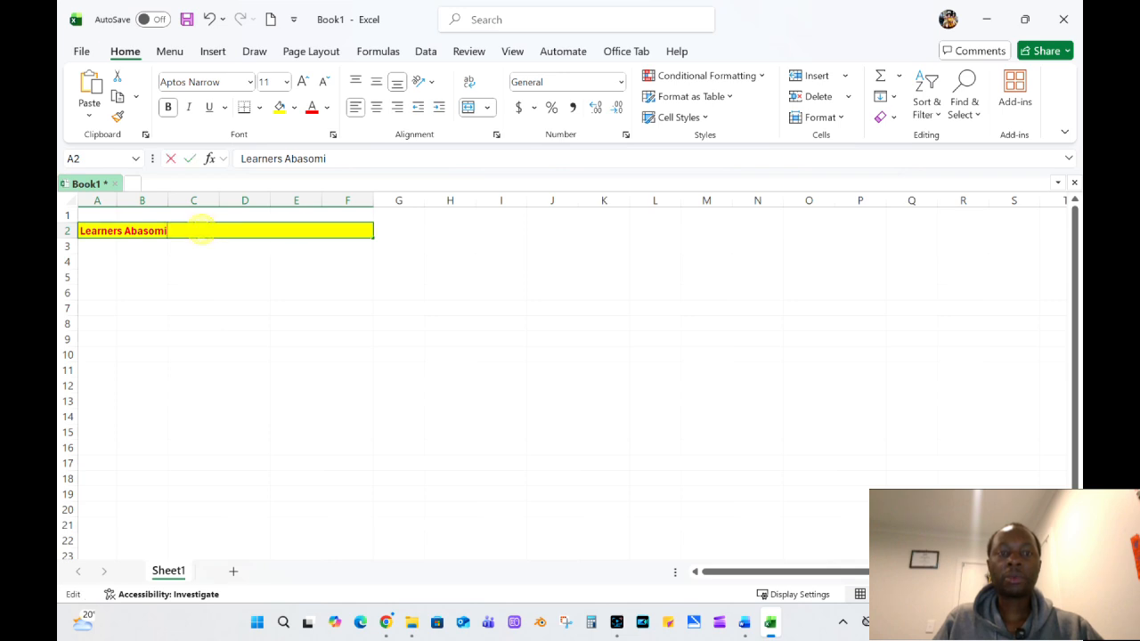
pyautogui.write('vvvvvvvvvvvvvvvvvxxxxxxxxxx')
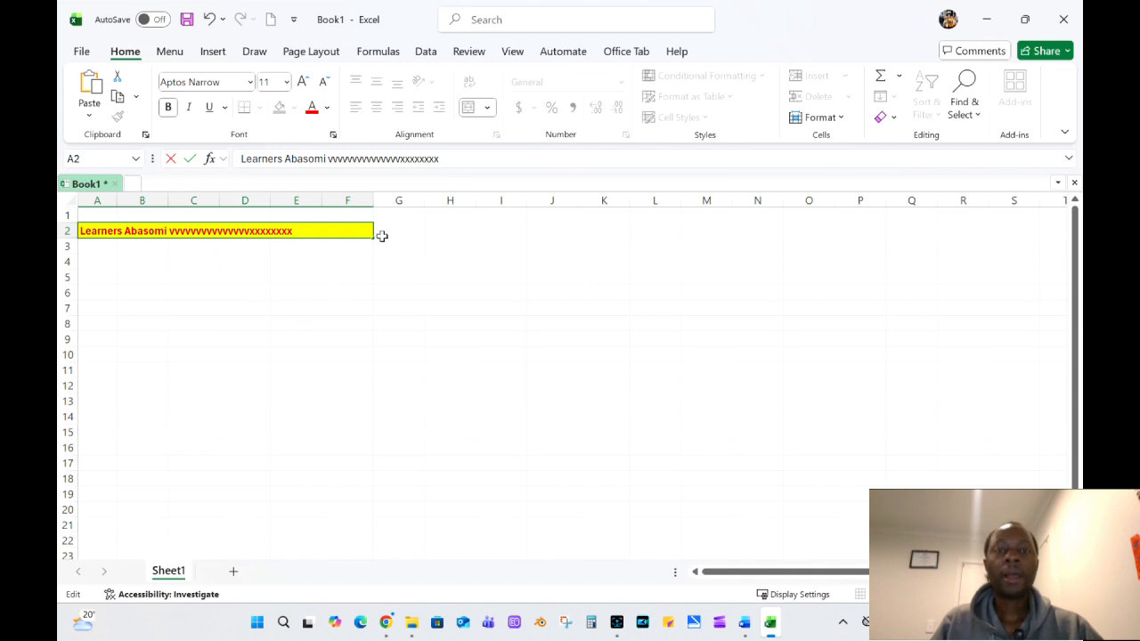
pyautogui.click(296, 289)
# Unmerge the merged cell A2 through F2 back into separate cells.
pyautogui.click(235, 231)
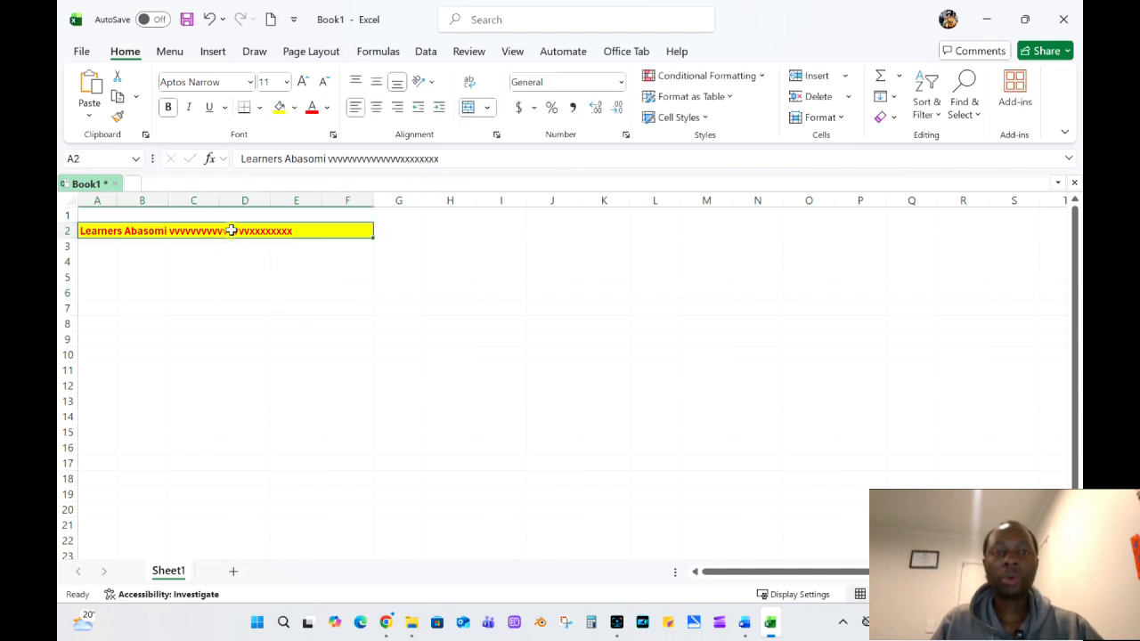
pyautogui.click(487, 107)
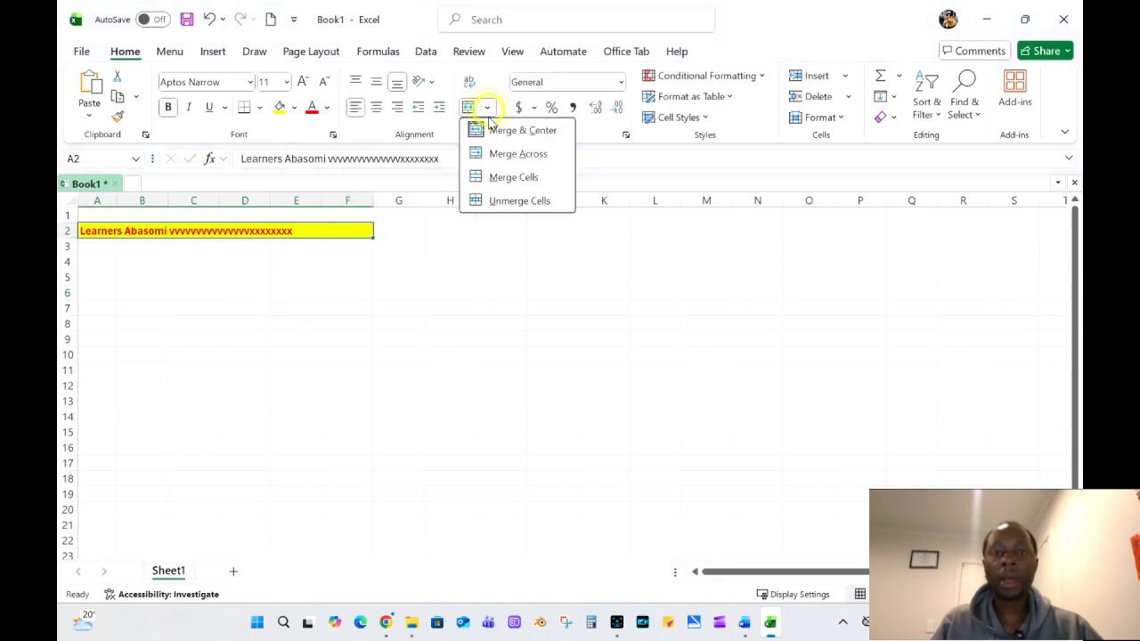
pyautogui.click(485, 198)
pyautogui.click(245, 323)
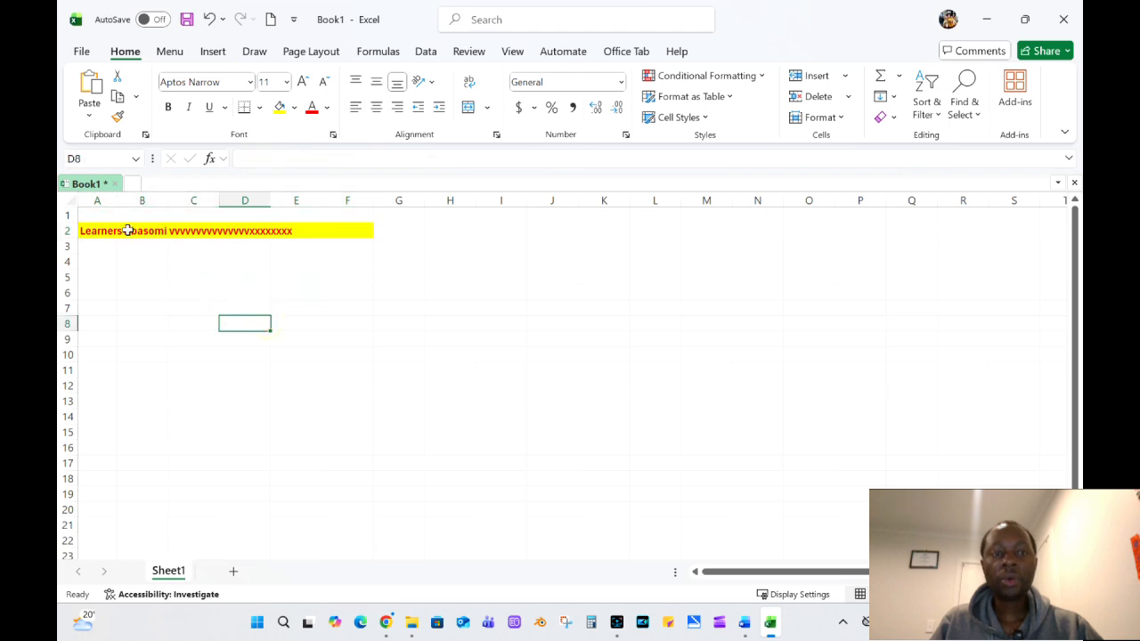
# Try Wrap Text on the unmerged cell A2 and turn it off again.
pyautogui.click(100, 231)
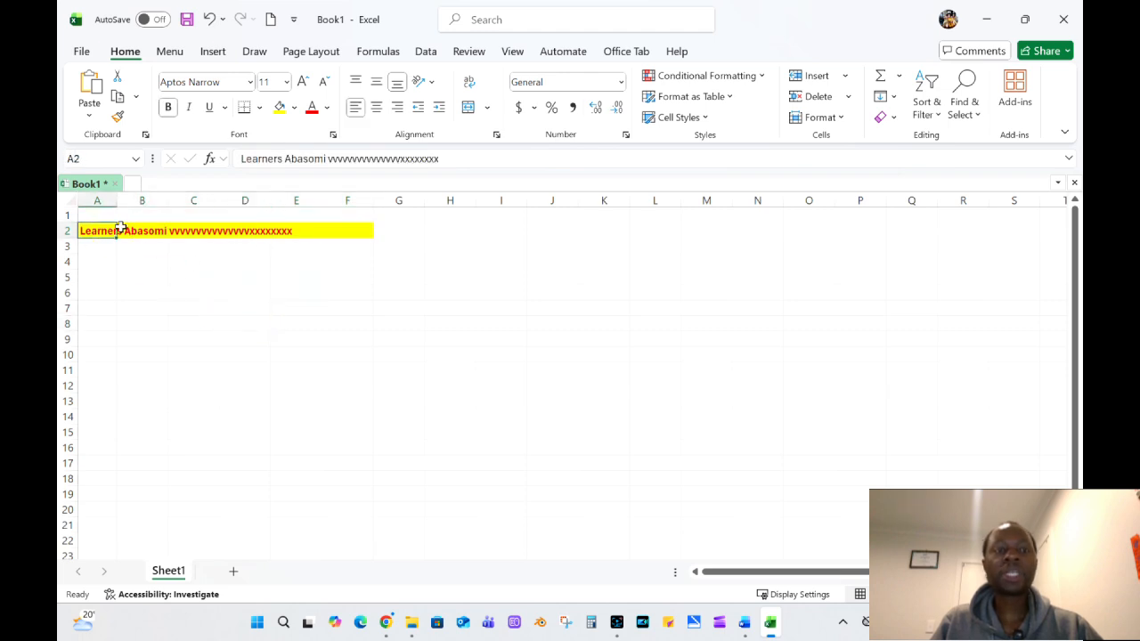
pyautogui.click(468, 83)
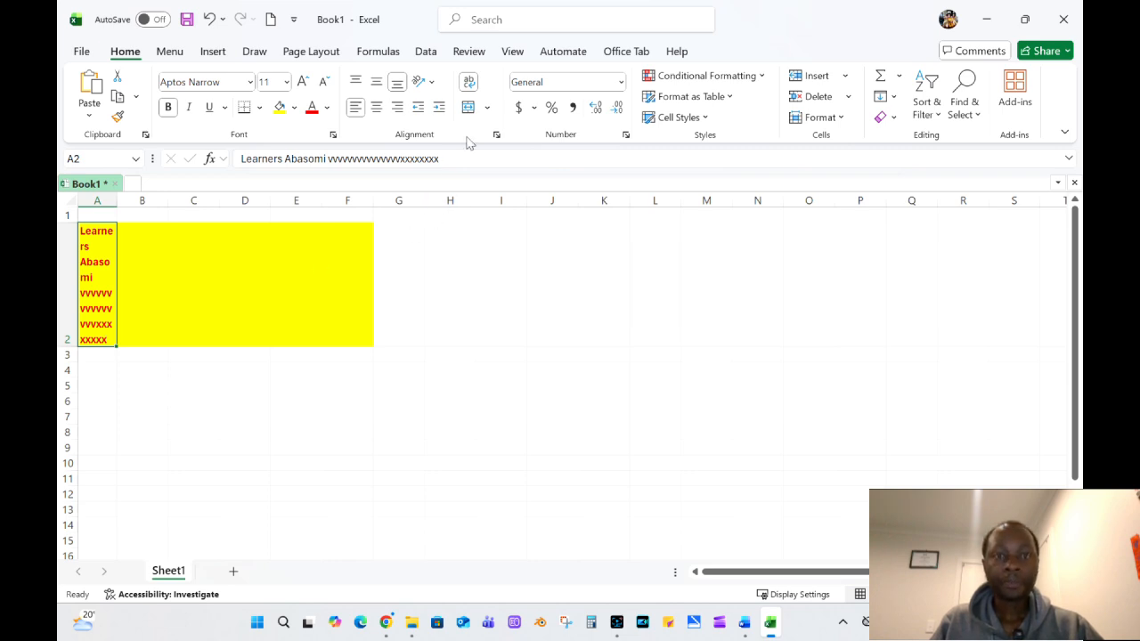
pyautogui.click(470, 83)
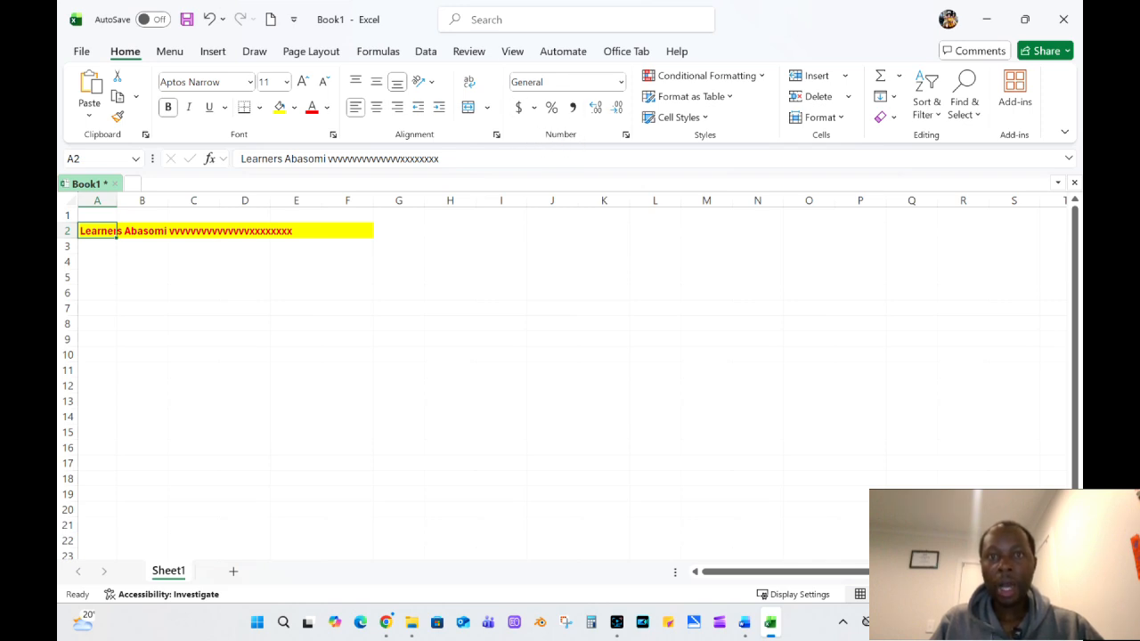
# Enter the number 12224433 in cell B4.
pyautogui.click(620, 83)
pyautogui.click(383, 278)
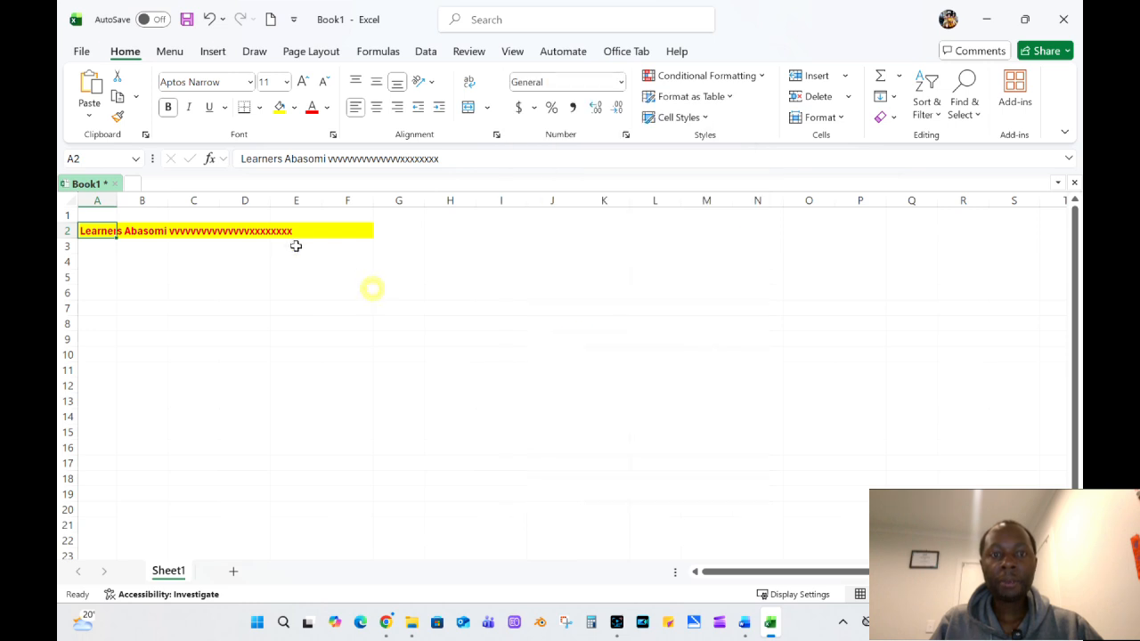
pyautogui.click(156, 266)
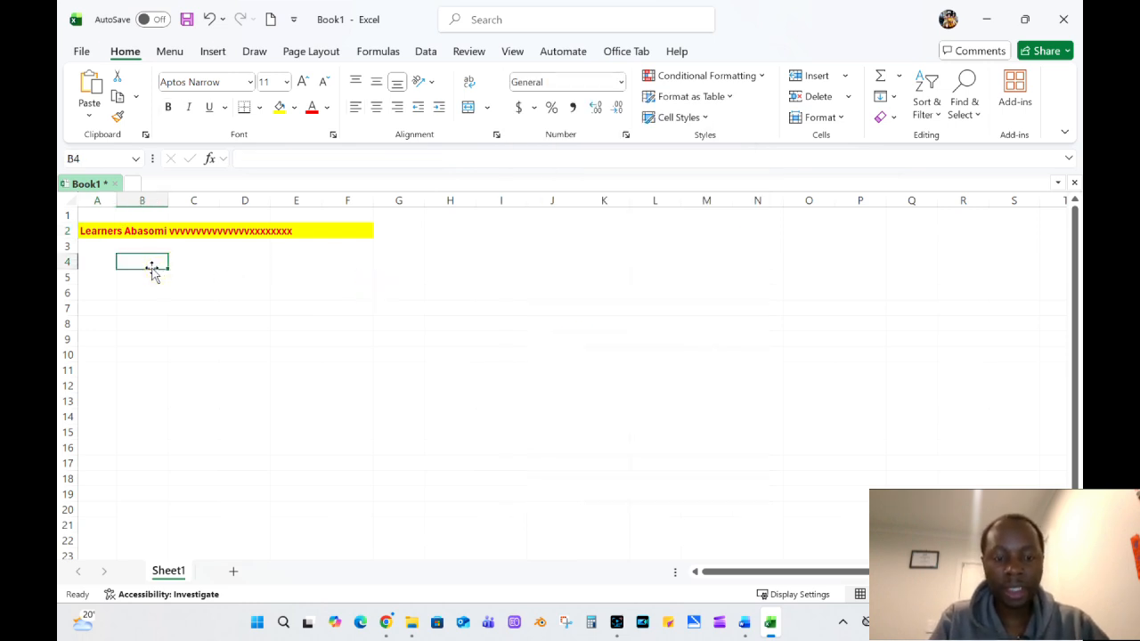
pyautogui.write('12224433')
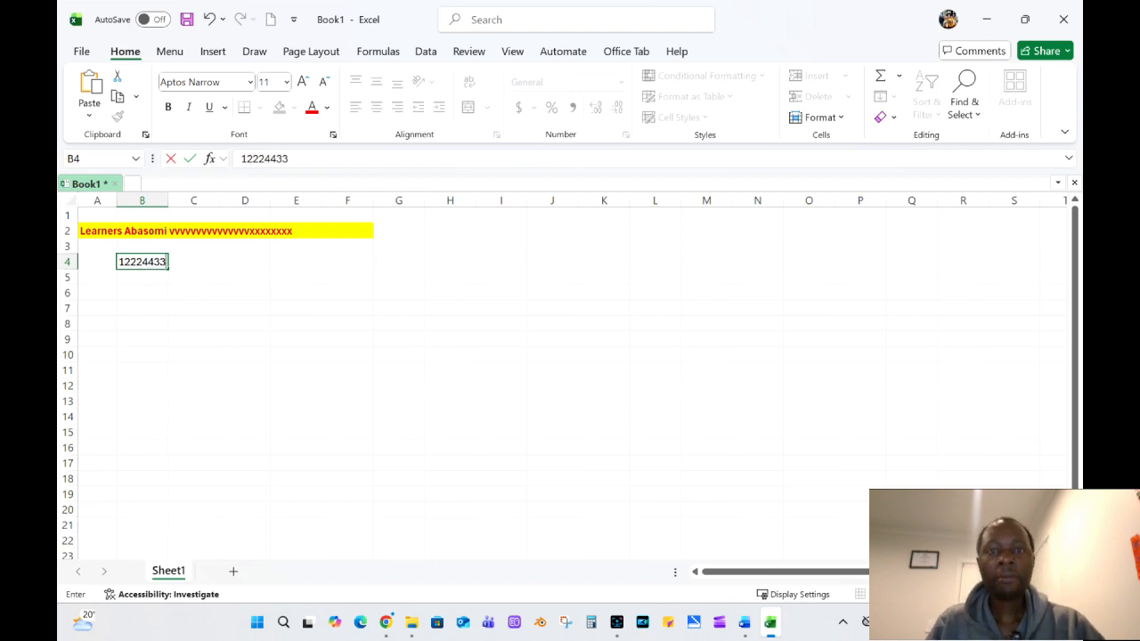
pyautogui.click(255, 359)
# Format the number in cell B4 as Currency.
pyautogui.click(147, 262)
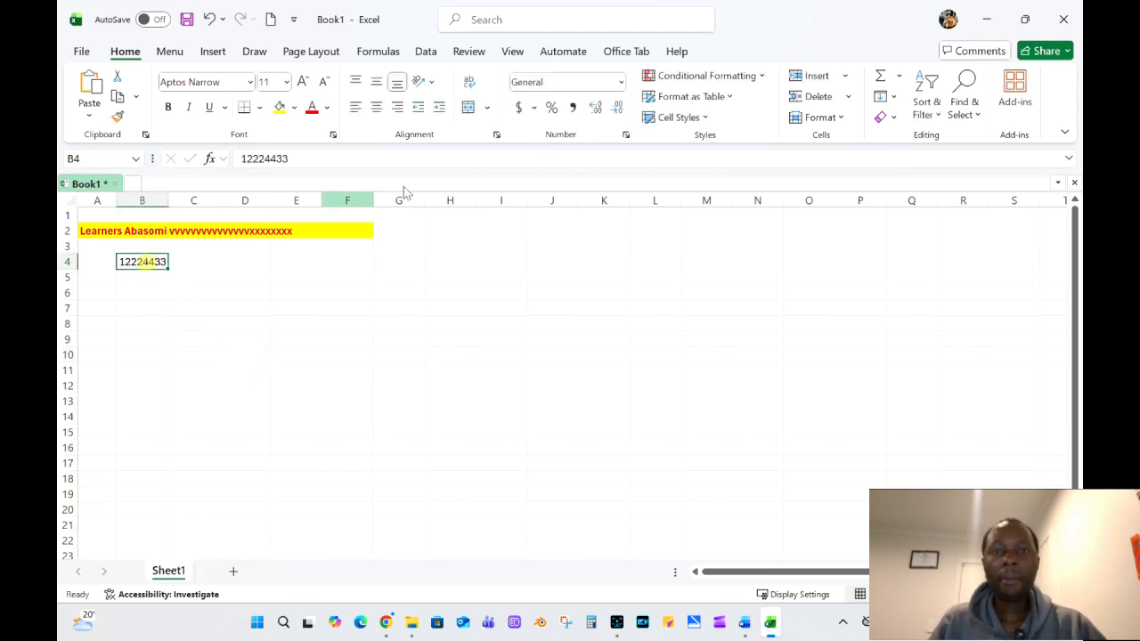
pyautogui.click(621, 82)
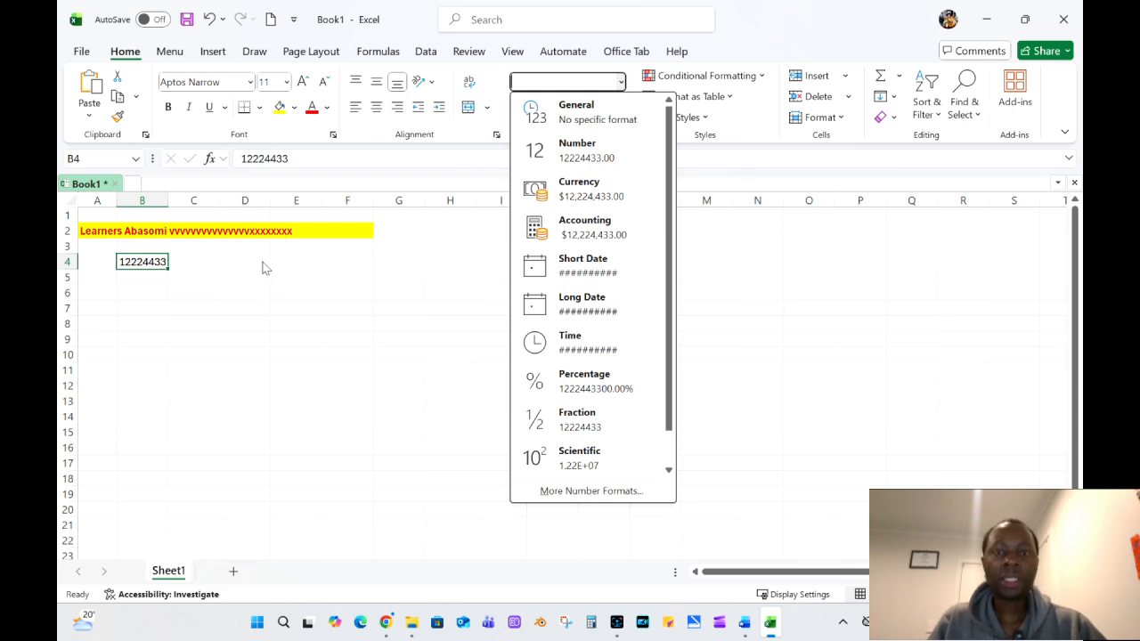
pyautogui.click(568, 198)
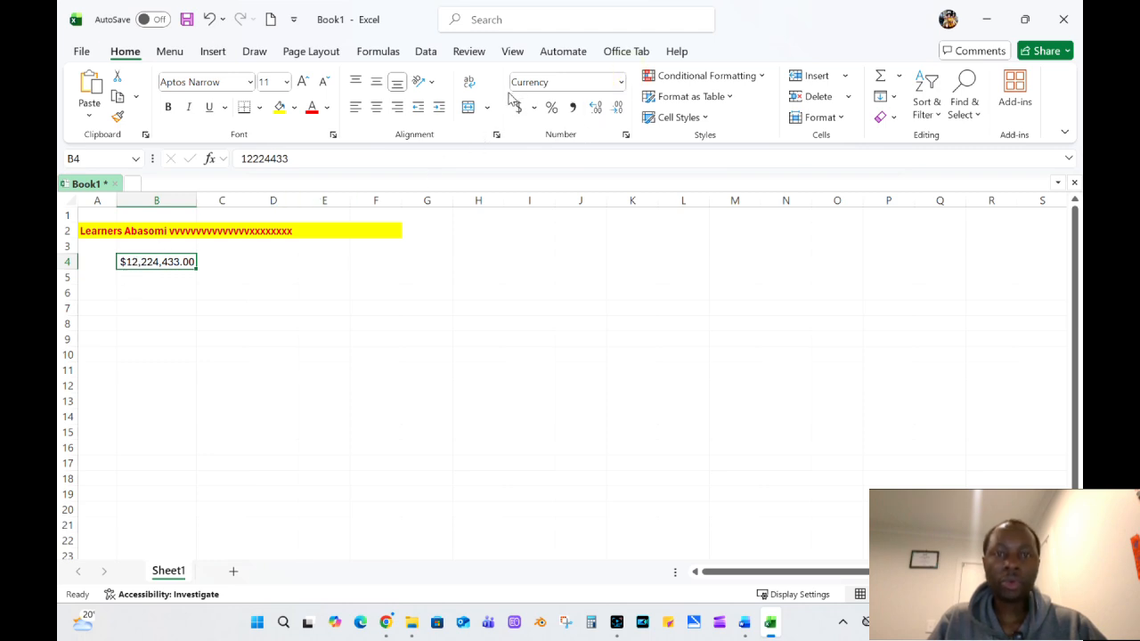
pyautogui.click(621, 82)
pyautogui.click(156, 261)
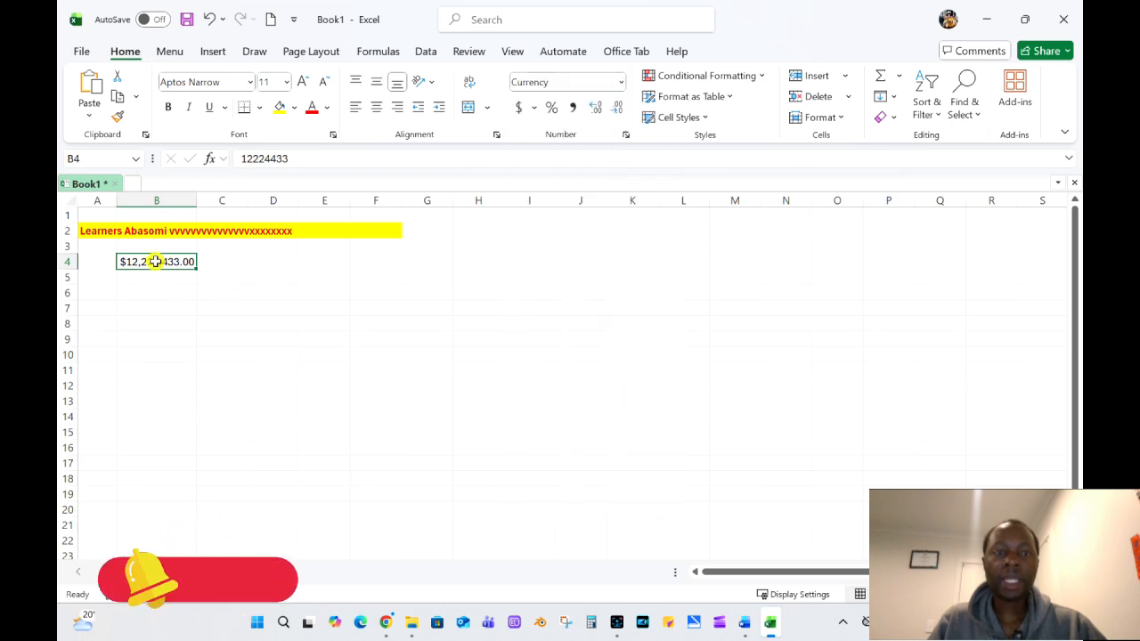
# Vary the number of decimal places shown in cell B4, ending with no decimals.
pyautogui.click(619, 108)
pyautogui.click(620, 108)
pyautogui.click(596, 108)
pyautogui.click(596, 107)
pyautogui.click(596, 108)
pyautogui.click(596, 108)
pyautogui.click(596, 107)
pyautogui.click(596, 108)
pyautogui.click(596, 108)
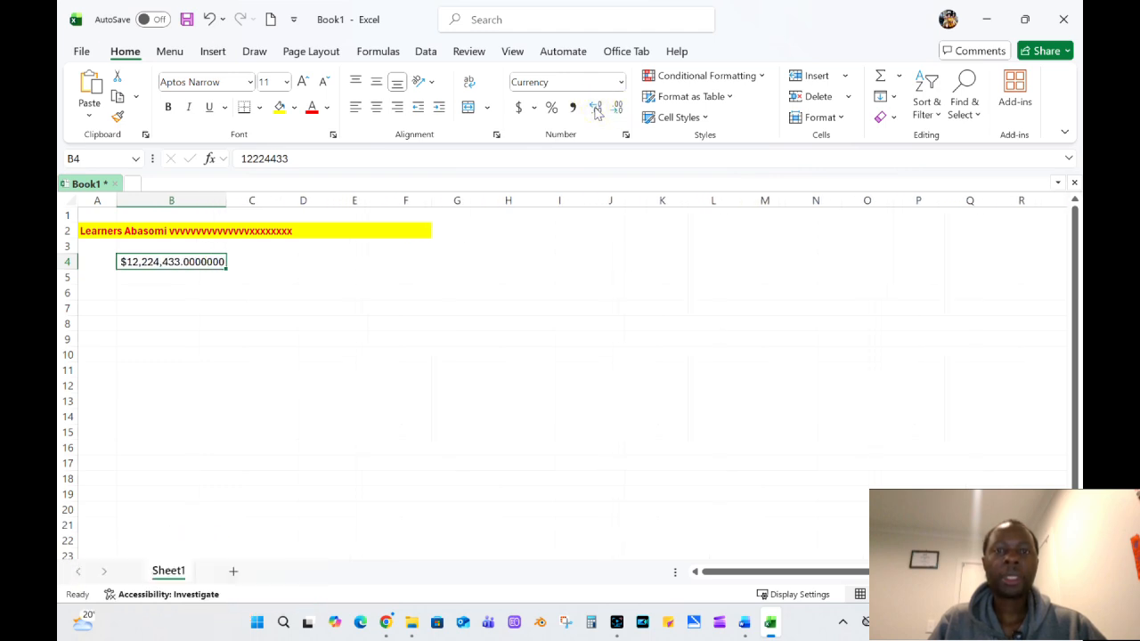
pyautogui.click(619, 107)
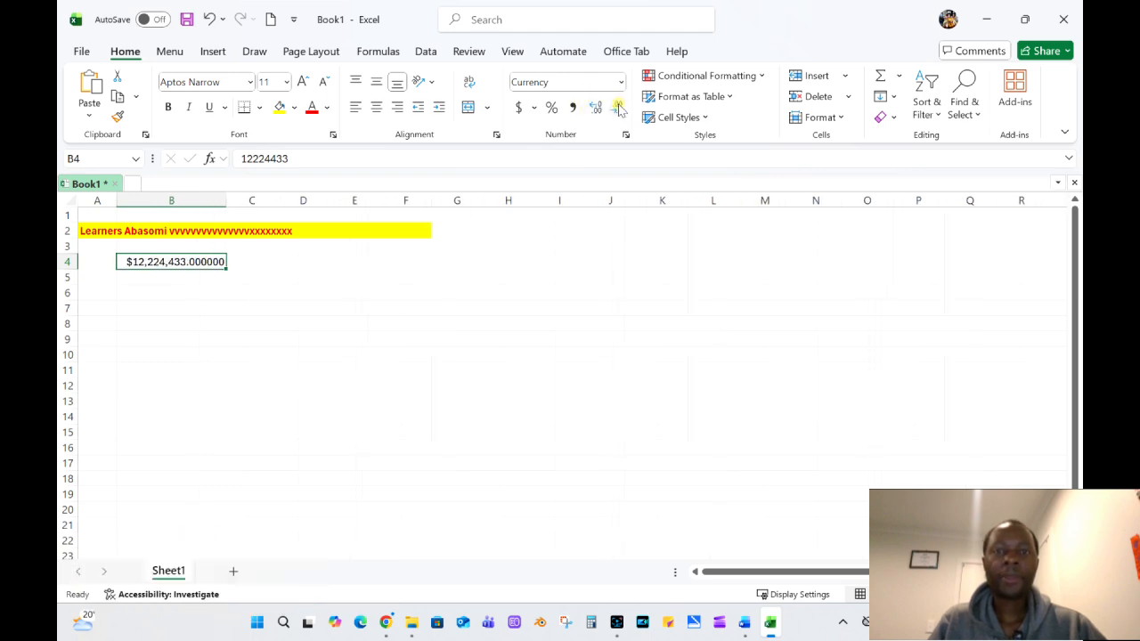
pyautogui.click(619, 108)
pyautogui.click(619, 108)
pyautogui.click(619, 108)
pyautogui.click(619, 108)
pyautogui.click(619, 108)
pyautogui.click(619, 108)
pyautogui.click(660, 335)
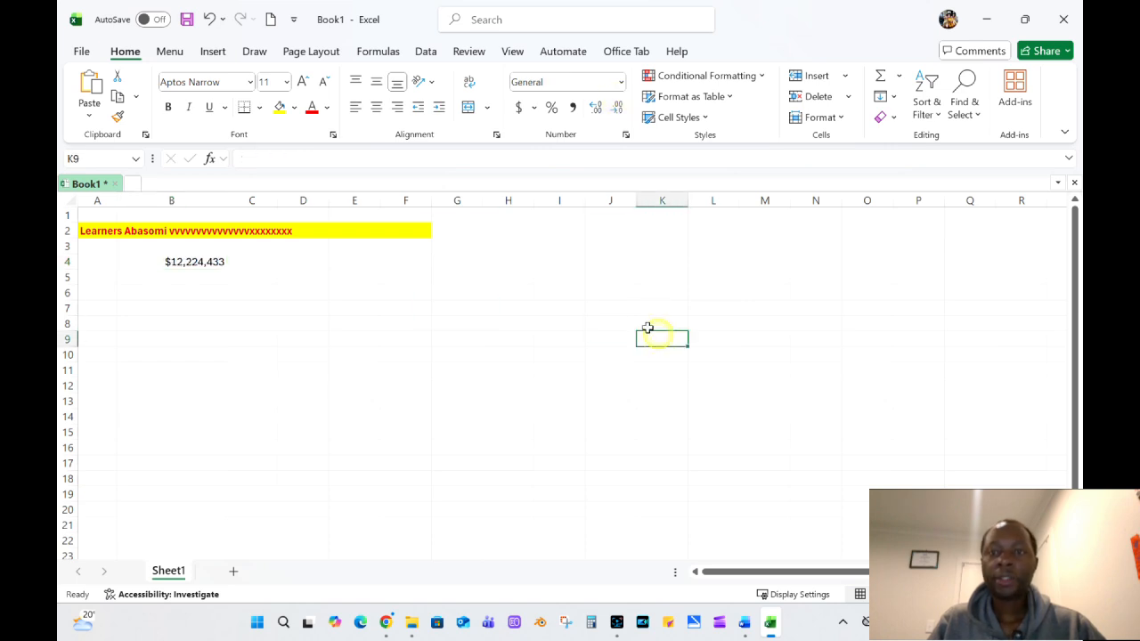
# Preview cell styles such as Input and 40% - Accent2 on cell B4 without applying any.
pyautogui.click(707, 119)
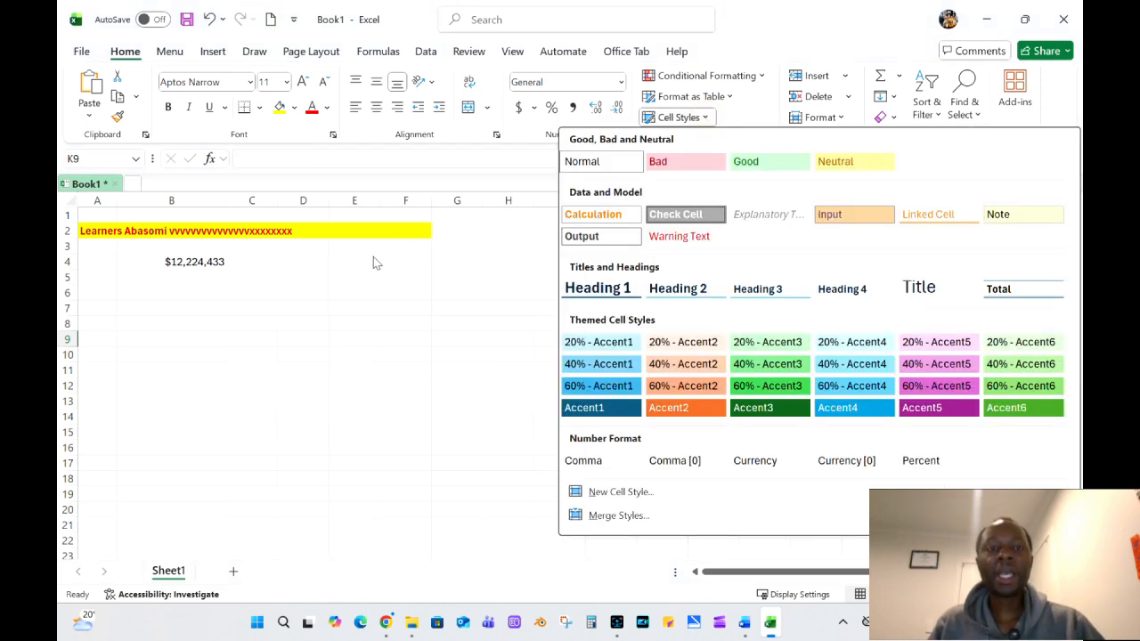
pyautogui.click(299, 278)
pyautogui.click(190, 260)
pyautogui.click(251, 276)
pyautogui.click(179, 261)
pyautogui.click(324, 264)
pyautogui.click(211, 262)
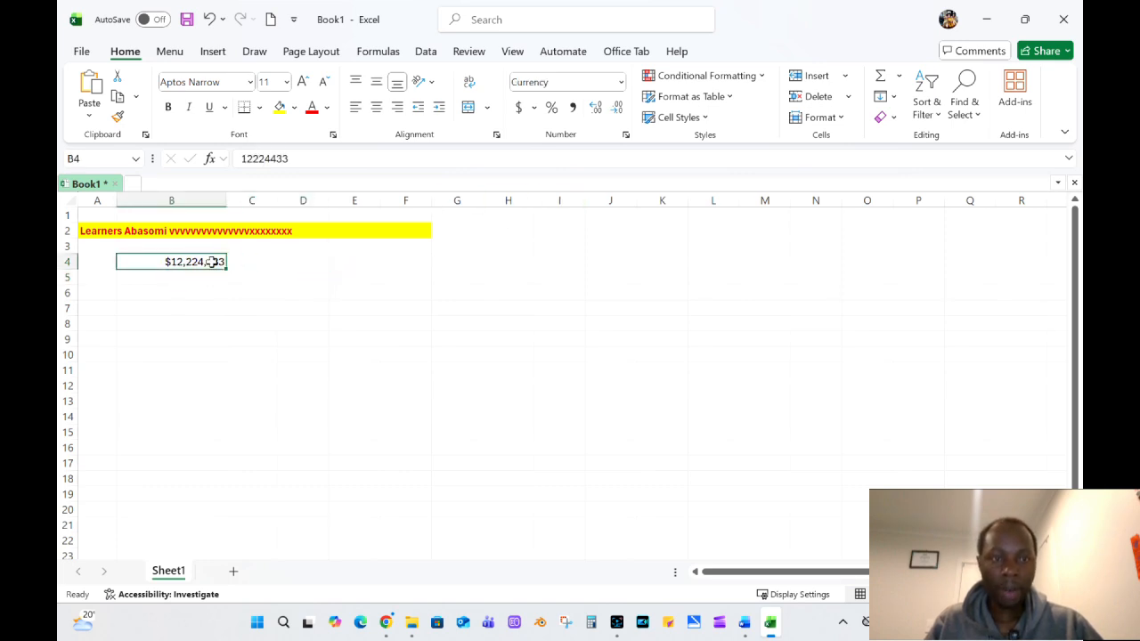
pyautogui.click(682, 116)
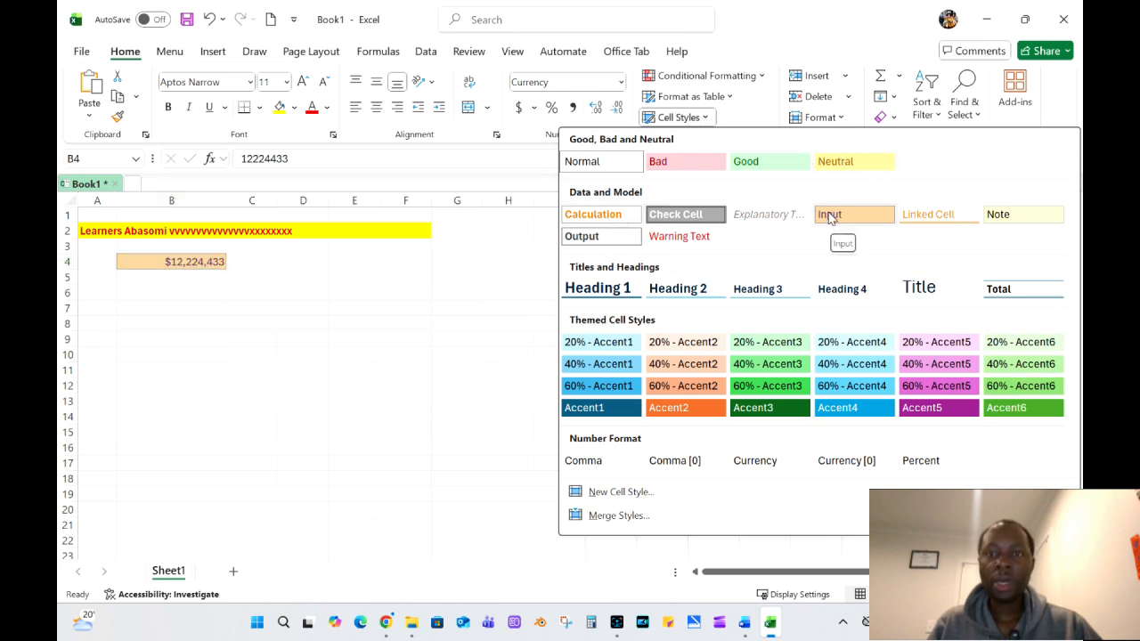
pyautogui.click(704, 118)
pyautogui.click(706, 119)
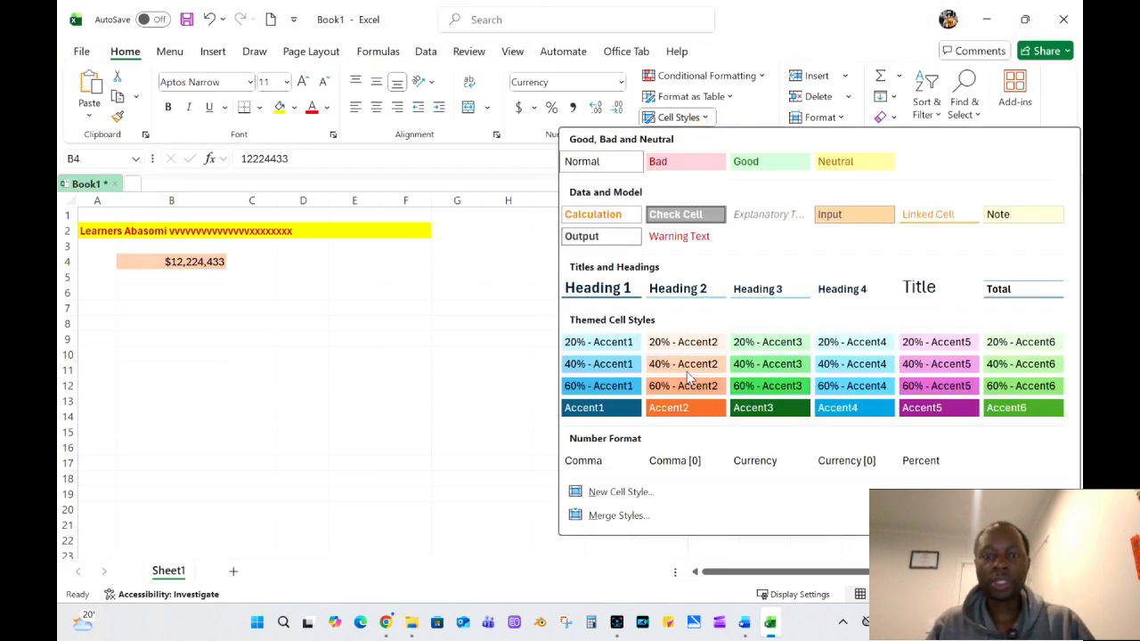
pyautogui.click(311, 375)
pyautogui.click(187, 294)
pyautogui.moveTo(189, 267); pyautogui.dragTo(194, 309)
pyautogui.click(184, 324)
pyautogui.click(183, 280)
pyautogui.write('25353637348')
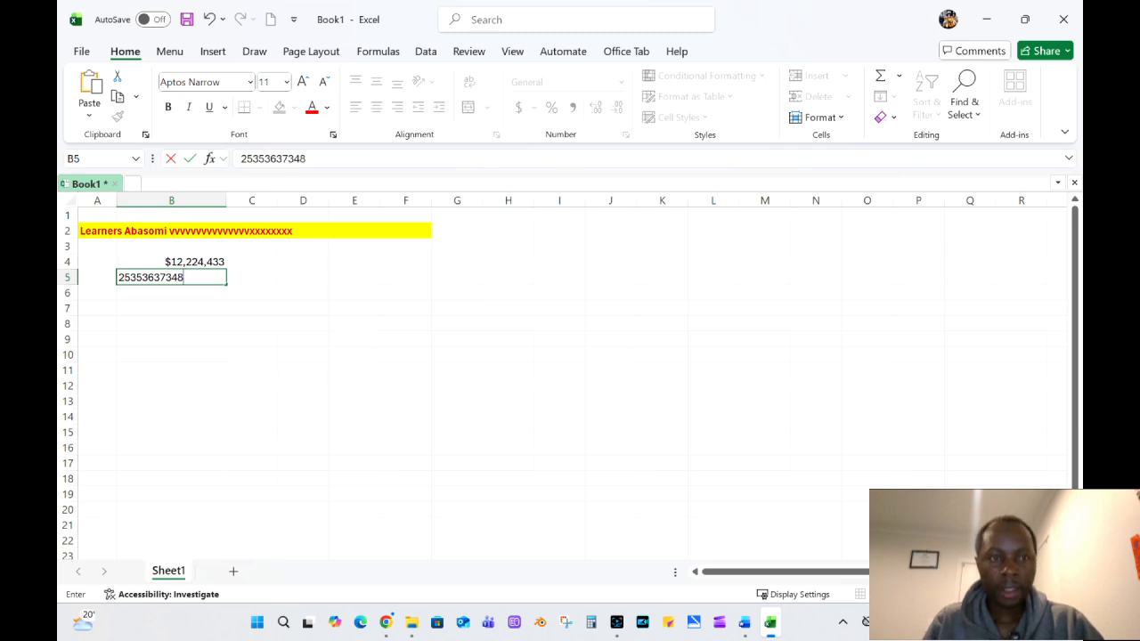
pyautogui.moveTo(222, 352); pyautogui.dragTo(222, 337)
pyautogui.click(185, 305)
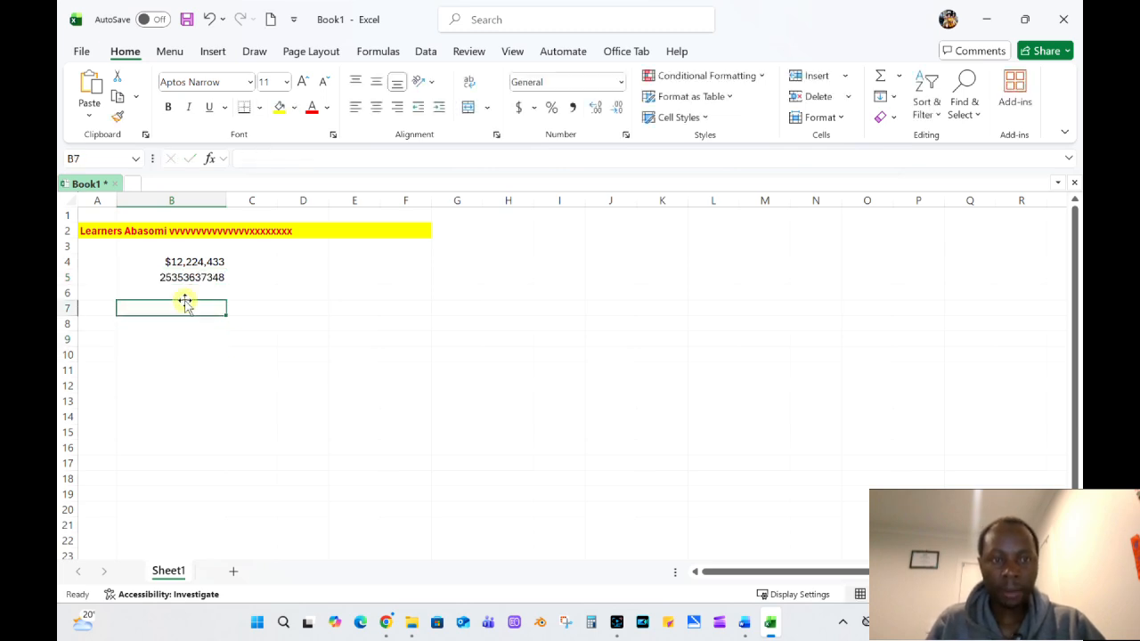
pyautogui.click(251, 264)
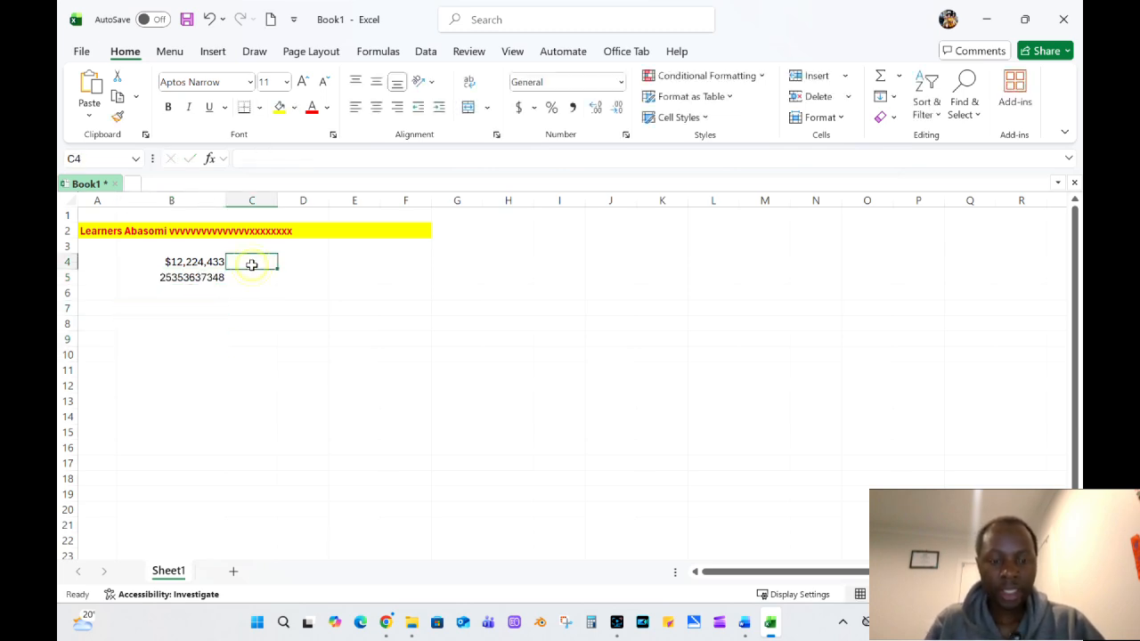
pyautogui.write('3837363673')
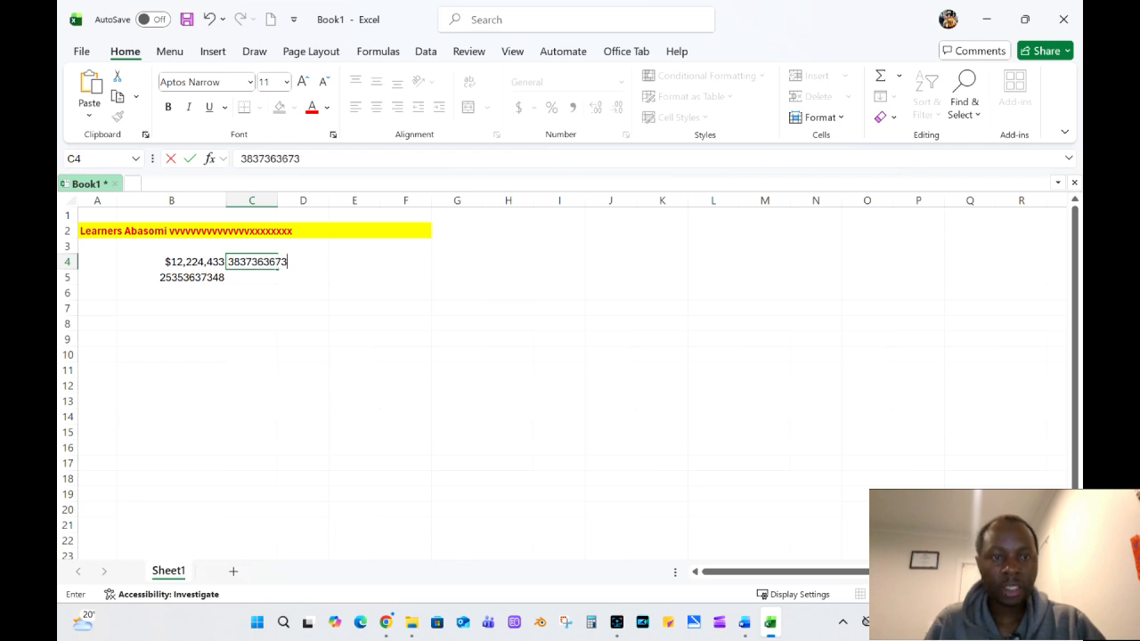
pyautogui.click(260, 277)
pyautogui.write('34455')
pyautogui.click(252, 311)
# Apply the dollar Accounting number format to cell C5.
pyautogui.moveTo(196, 260); pyautogui.dragTo(254, 277)
pyautogui.click(621, 82)
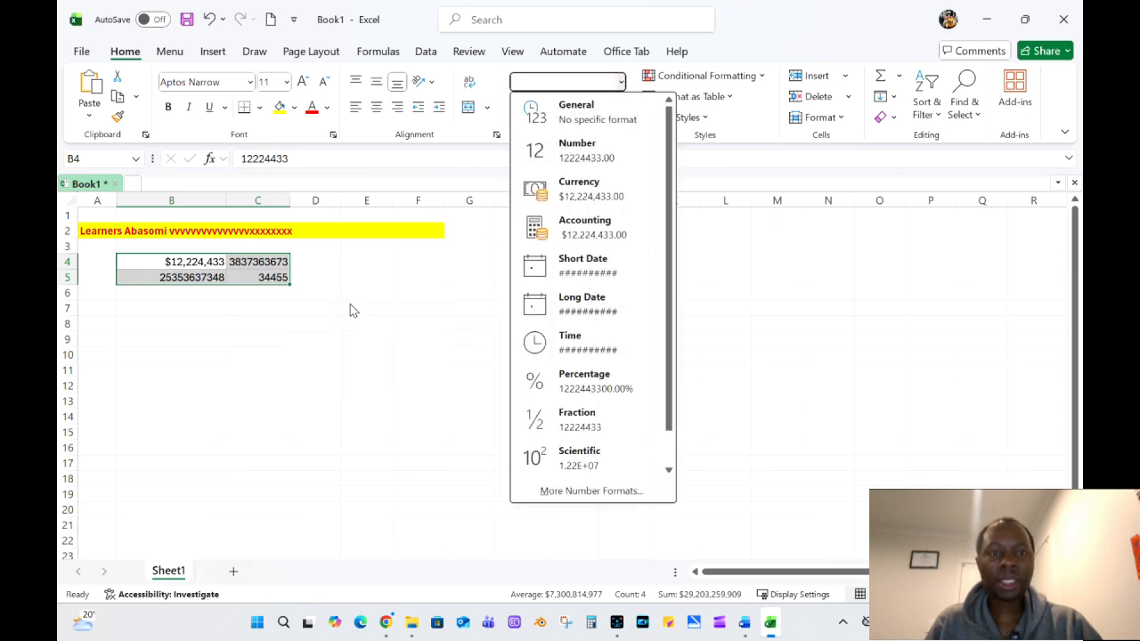
pyautogui.click(274, 278)
pyautogui.click(221, 275)
pyautogui.click(261, 277)
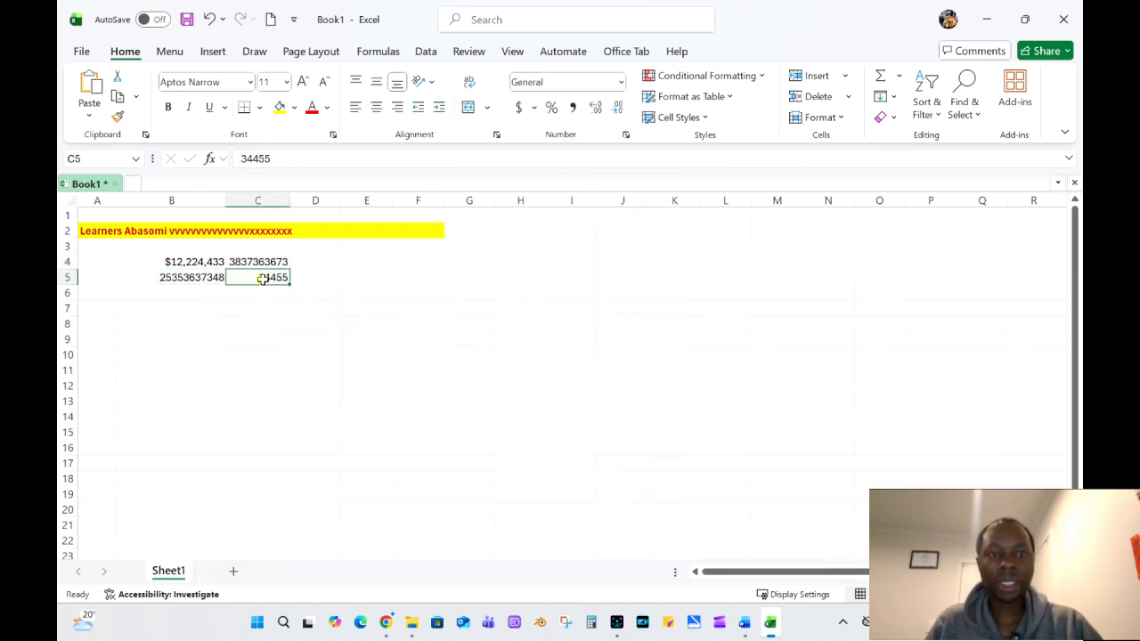
pyautogui.click(520, 108)
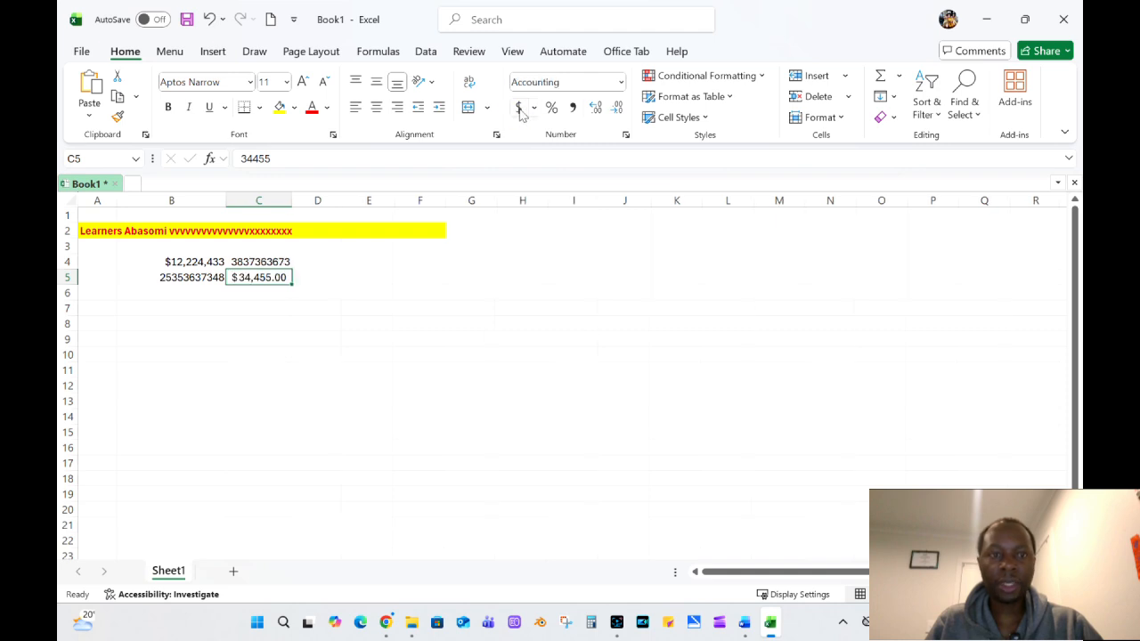
pyautogui.moveTo(551, 304); pyautogui.dragTo(525, 303)
# Preview cell styles on the range B4:C5 and apply the Note style to it.
pyautogui.moveTo(178, 261); pyautogui.dragTo(267, 277)
pyautogui.click(705, 116)
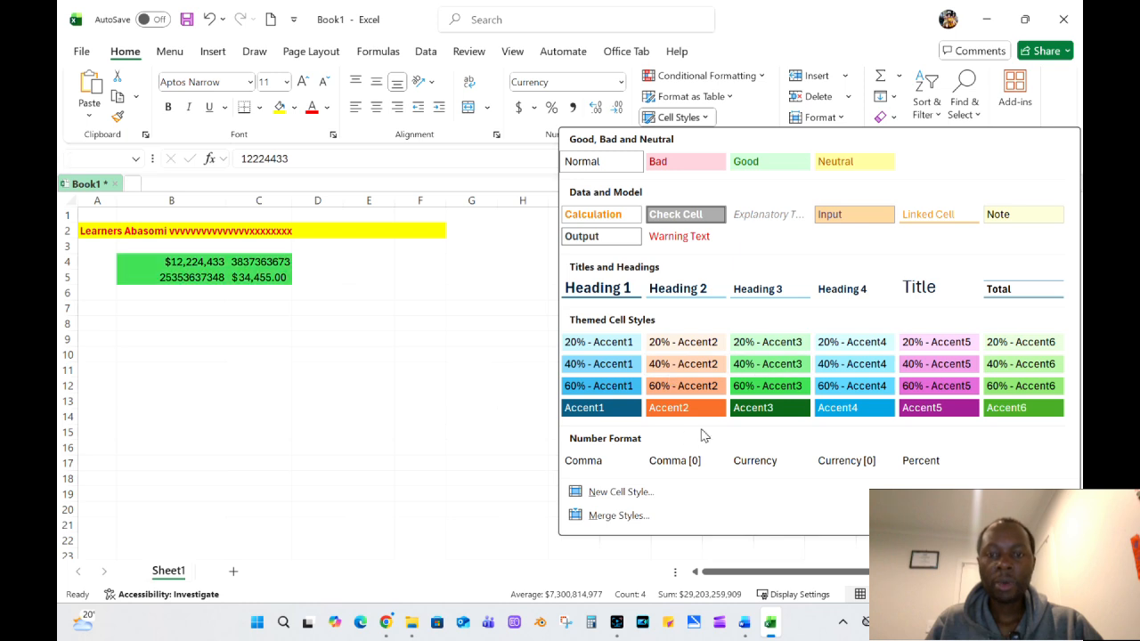
pyautogui.click(448, 348)
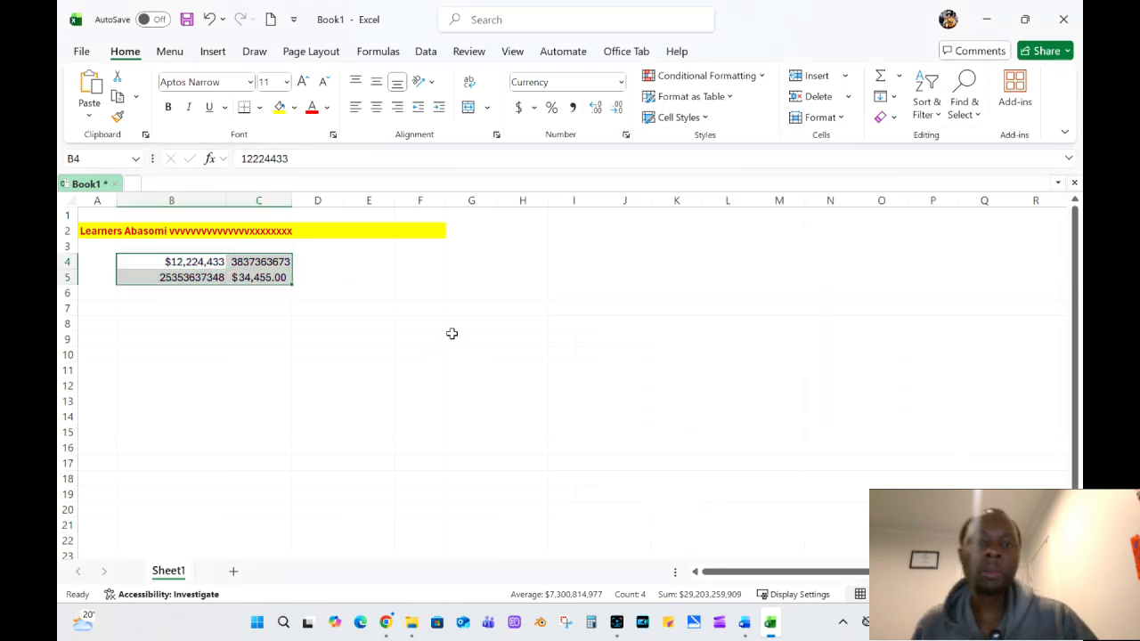
pyautogui.click(683, 116)
pyautogui.click(994, 217)
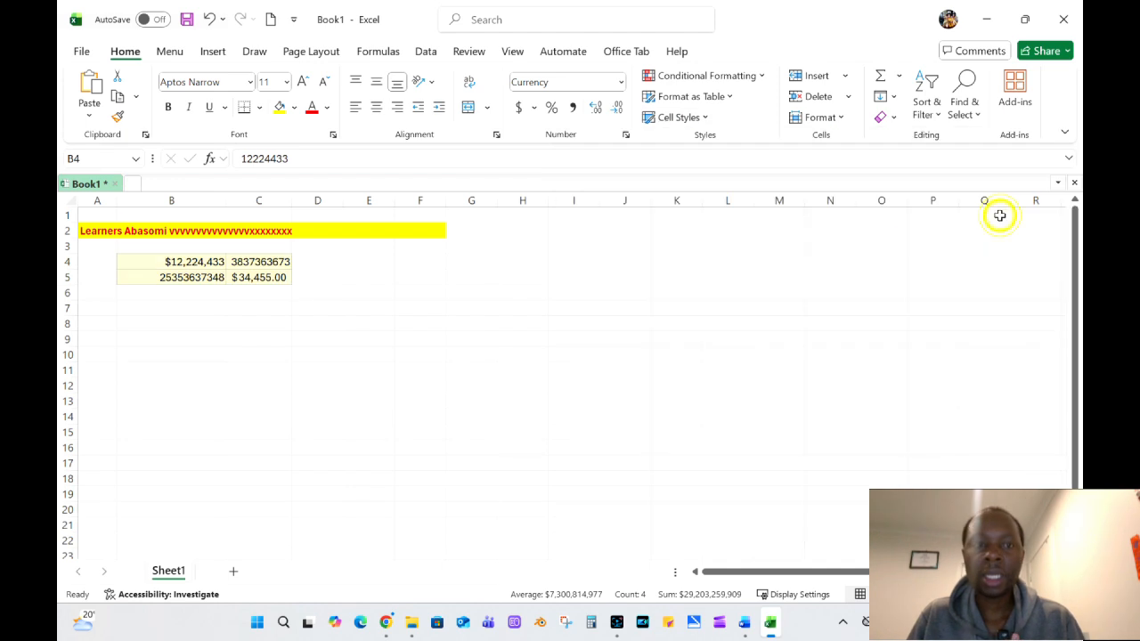
pyautogui.click(645, 293)
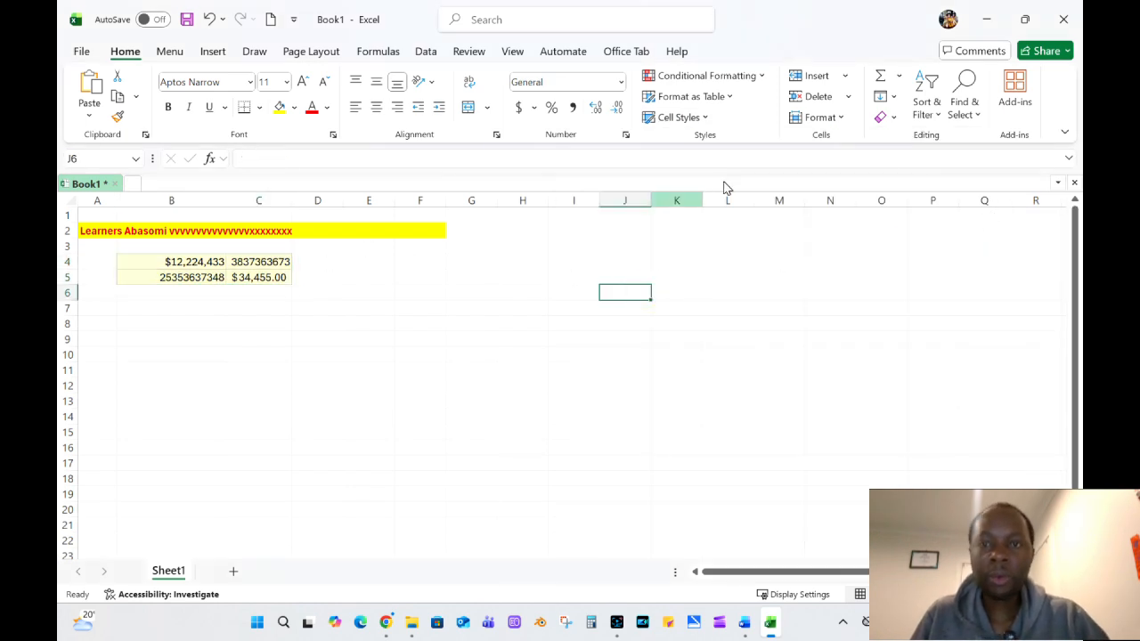
# Apply a red-yellow-green conditional formatting color scale, with red marking the highest values, to the range B4:C5.
pyautogui.click(762, 77)
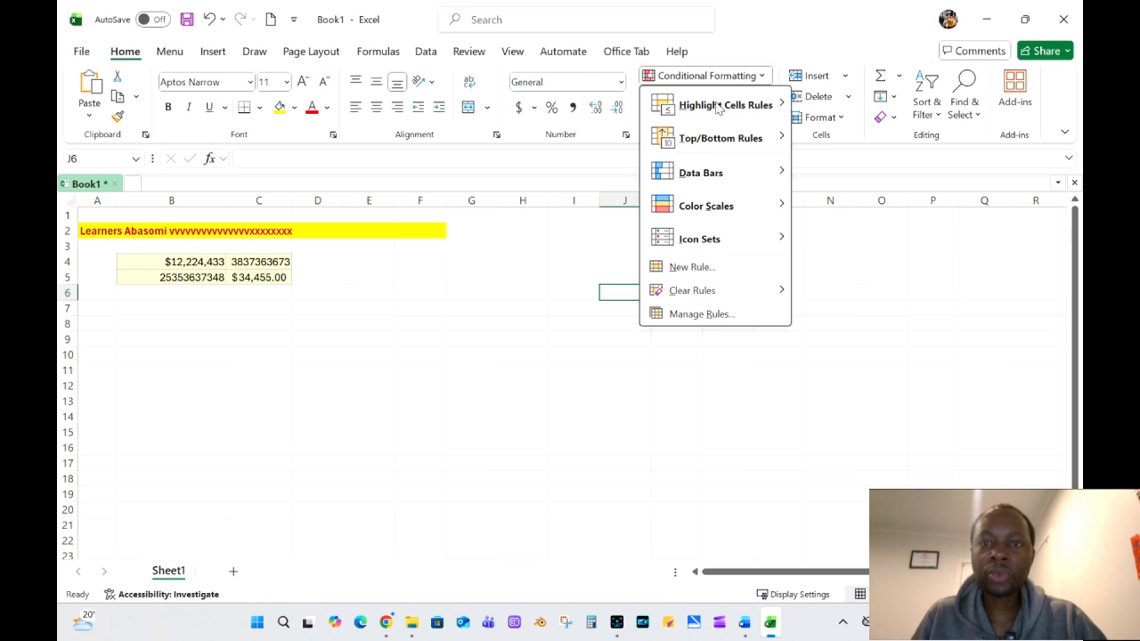
pyautogui.moveTo(718, 108)
pyautogui.moveTo(700, 214)
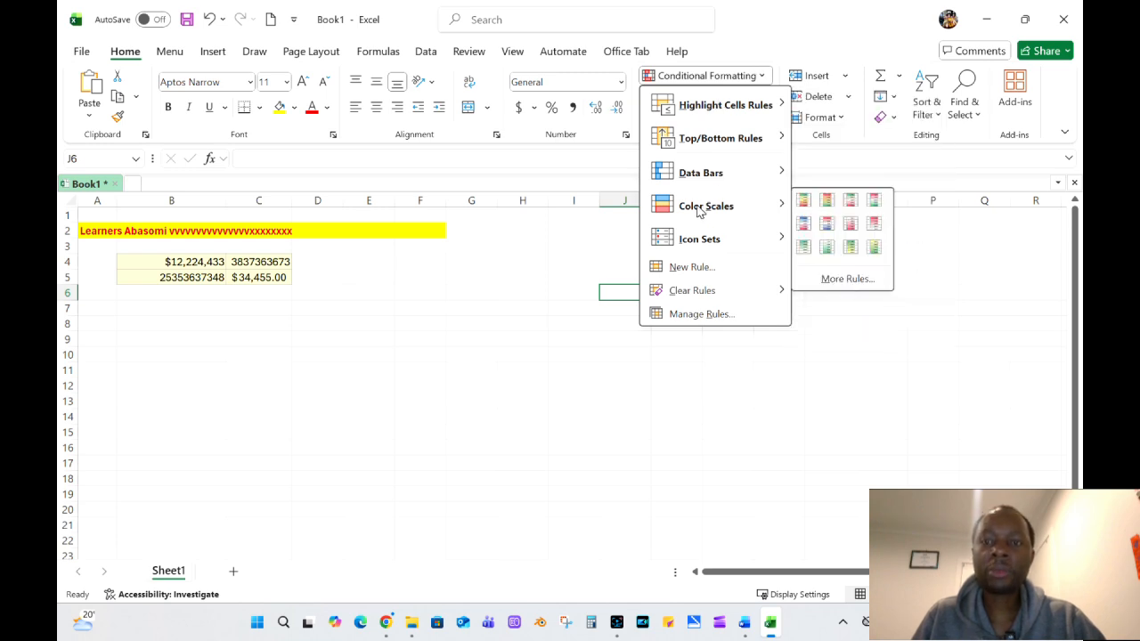
pyautogui.click(153, 269)
pyautogui.moveTo(134, 262); pyautogui.dragTo(252, 275)
pyautogui.click(759, 77)
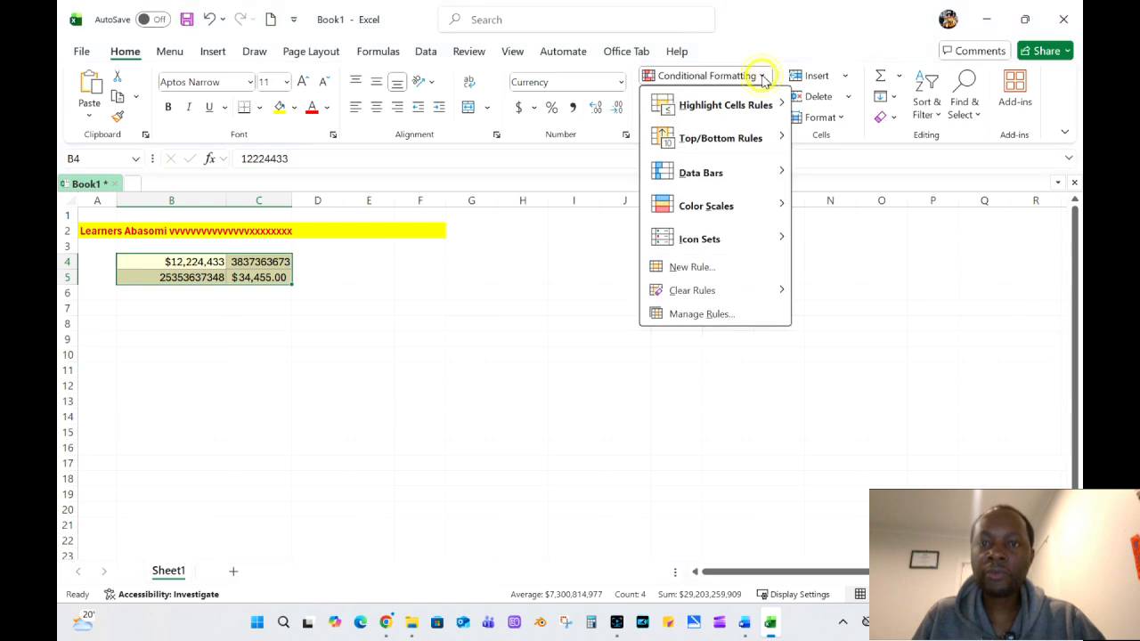
pyautogui.moveTo(700, 207)
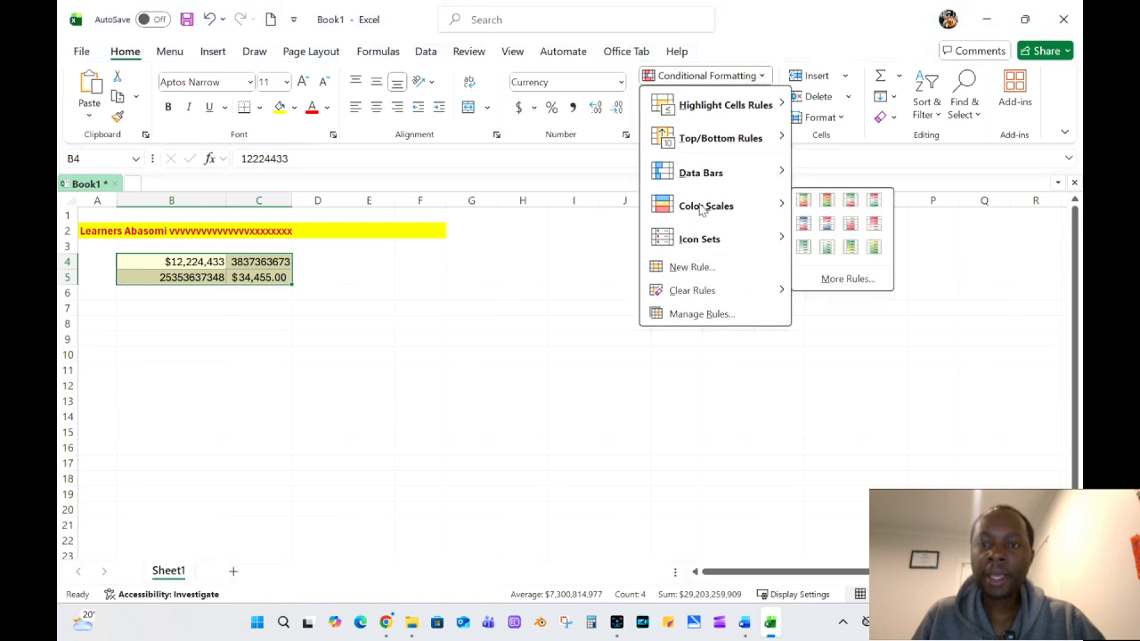
pyautogui.click(828, 198)
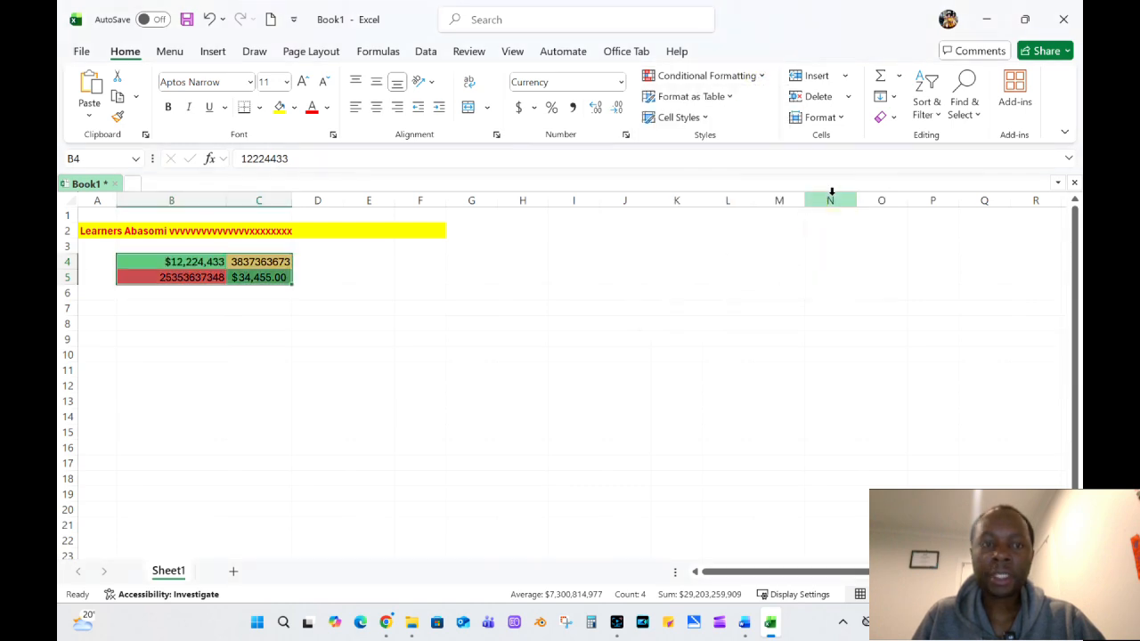
pyautogui.click(760, 77)
pyautogui.moveTo(717, 205)
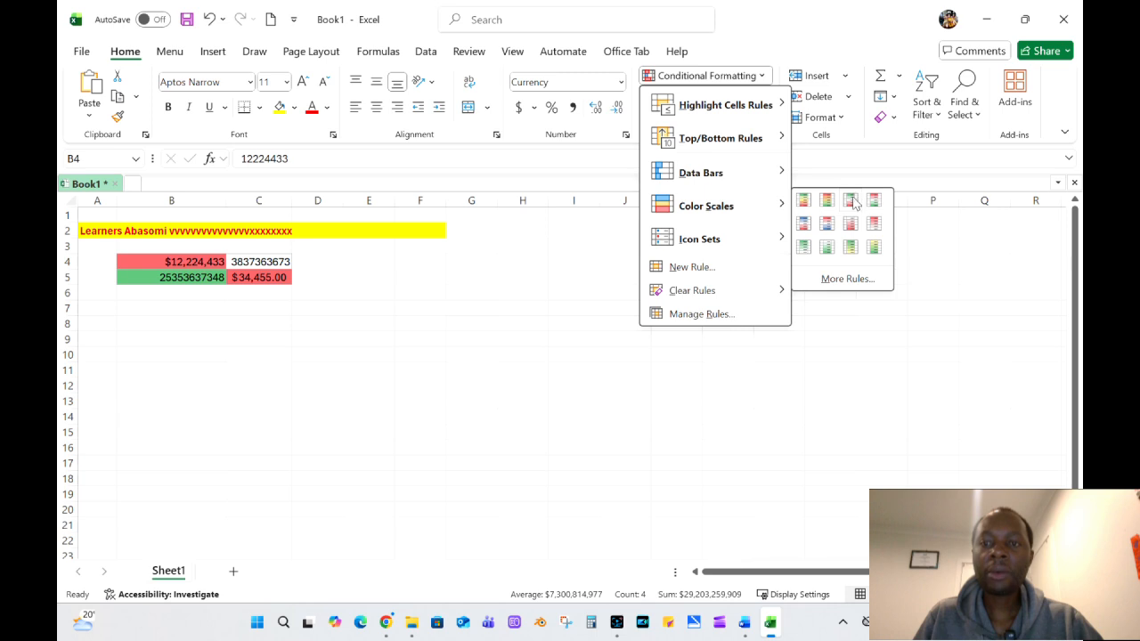
pyautogui.click(501, 365)
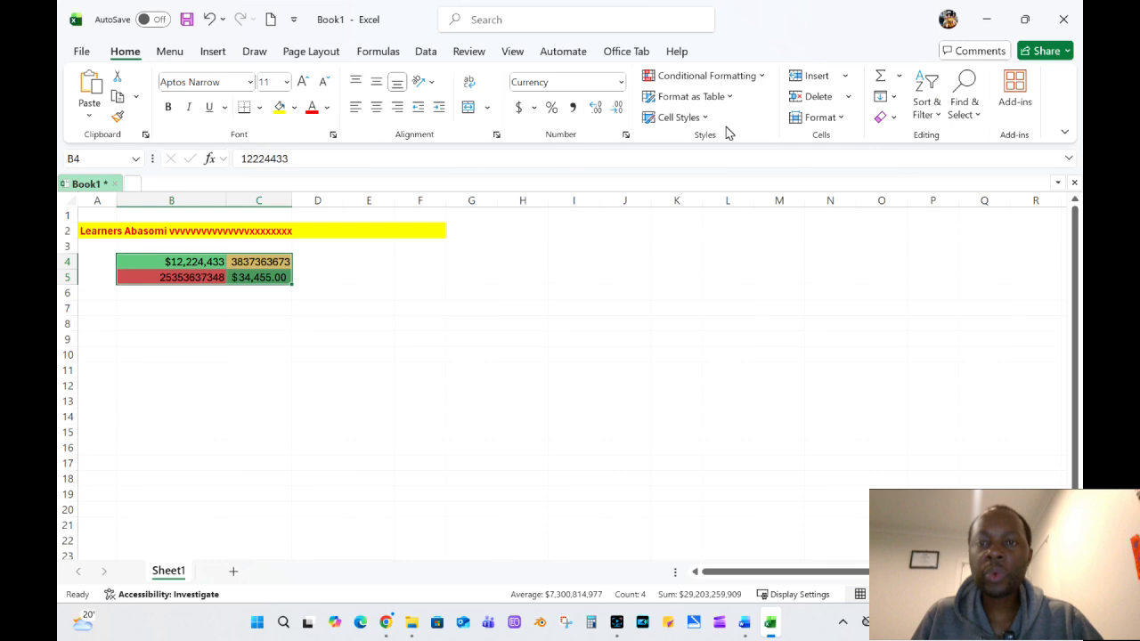
# Add the colored four-arrow conditional formatting icon set to the range B4:C5.
pyautogui.click(758, 80)
pyautogui.moveTo(778, 292)
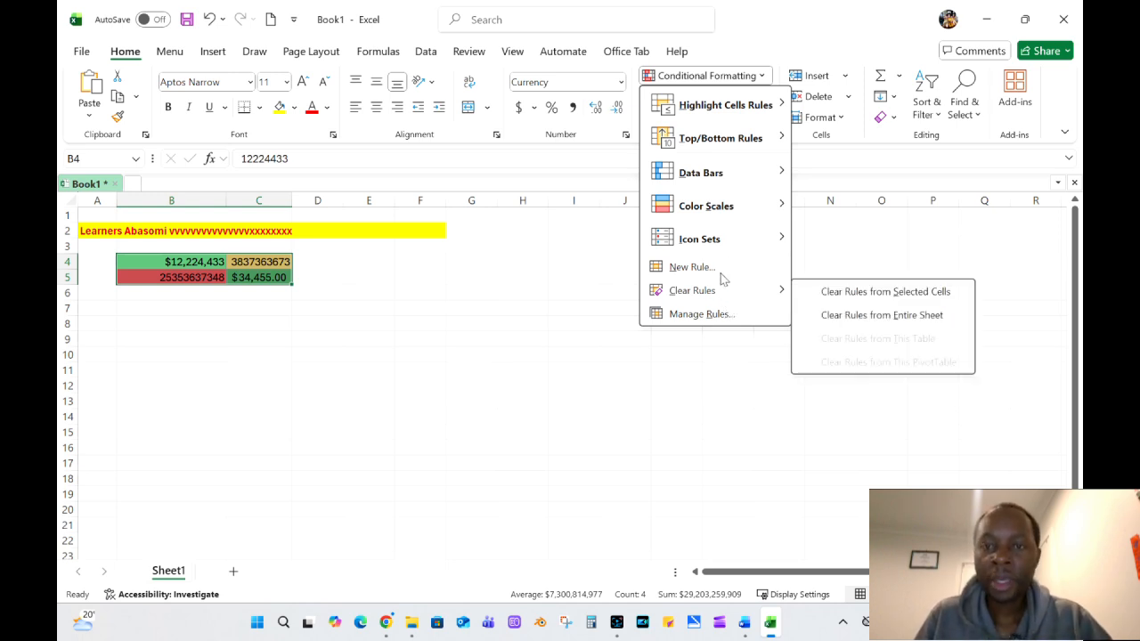
pyautogui.moveTo(755, 245)
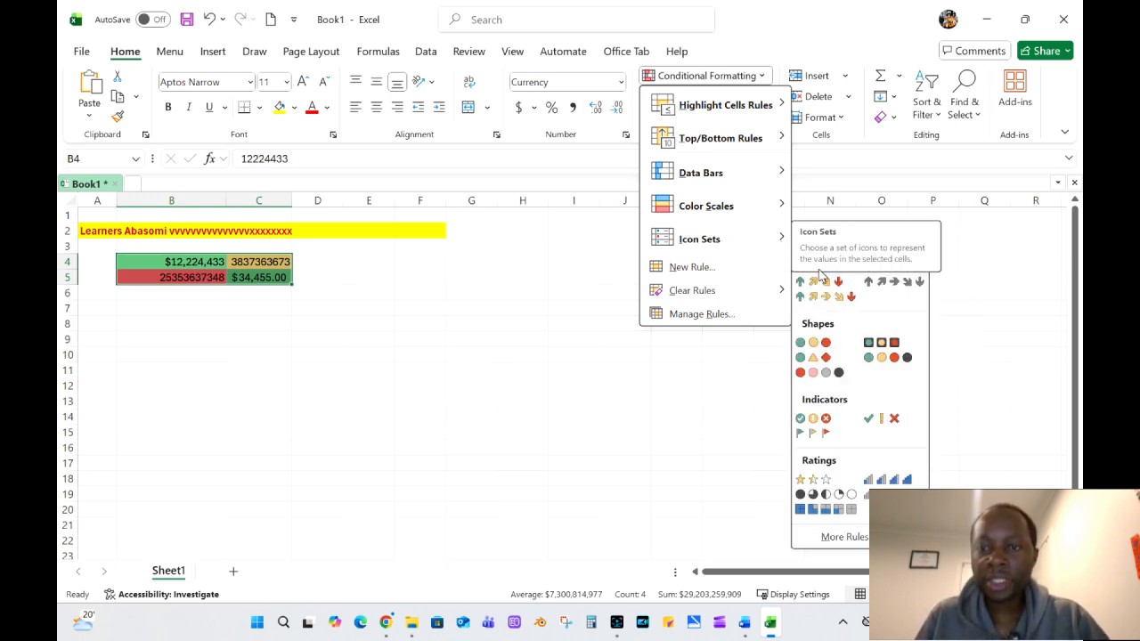
pyautogui.click(820, 279)
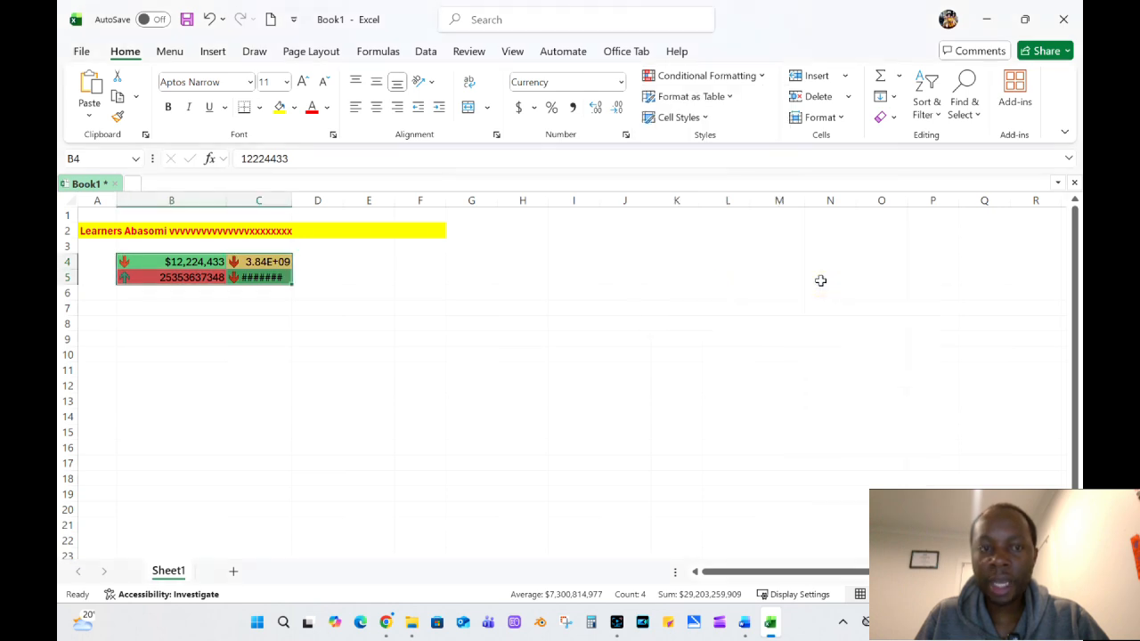
pyautogui.click(178, 306)
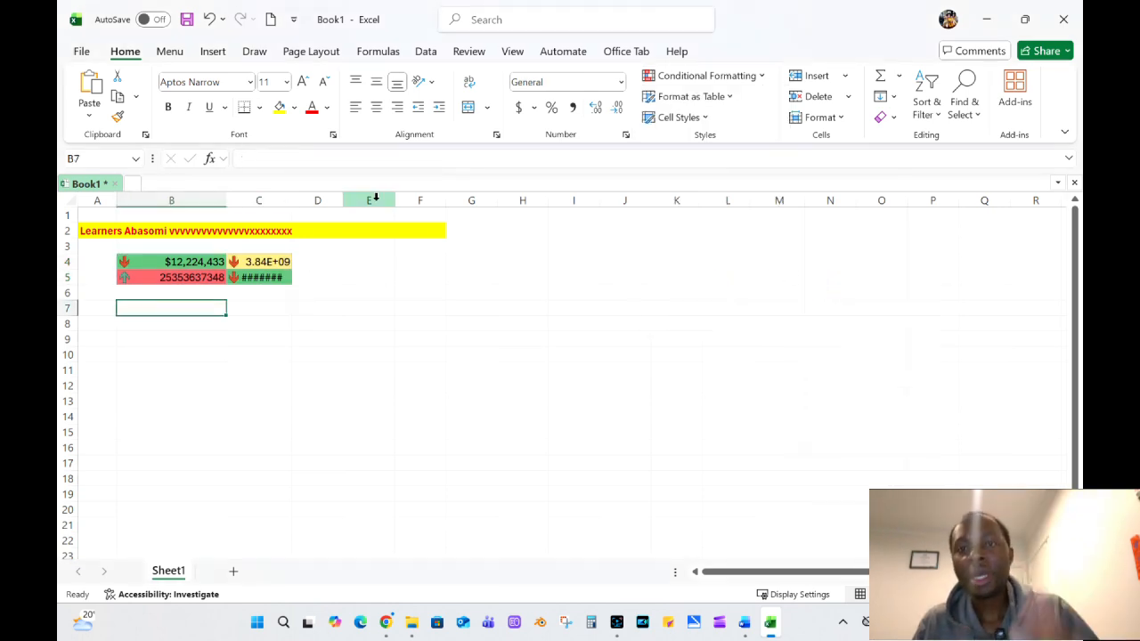
pyautogui.click(763, 78)
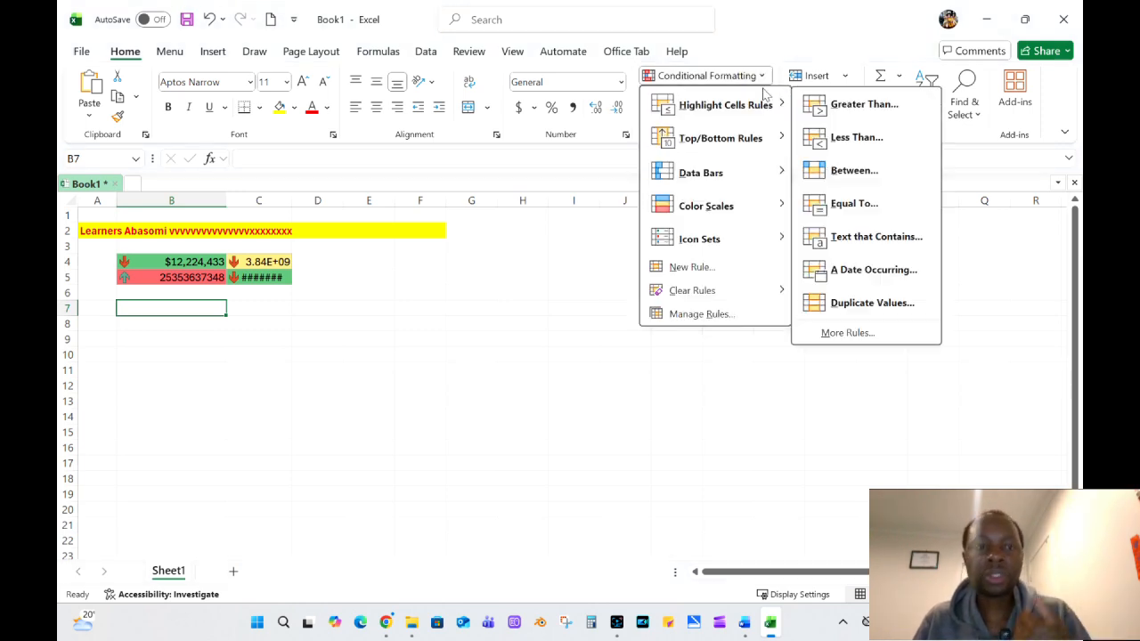
pyautogui.click(585, 392)
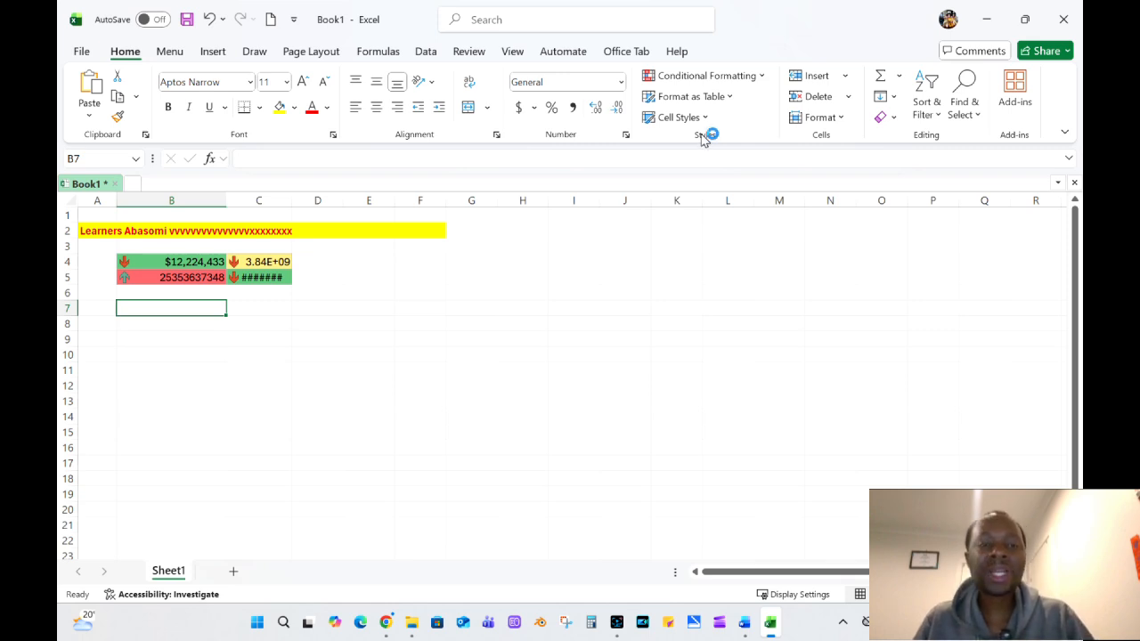
pyautogui.click(383, 274)
pyautogui.click(277, 276)
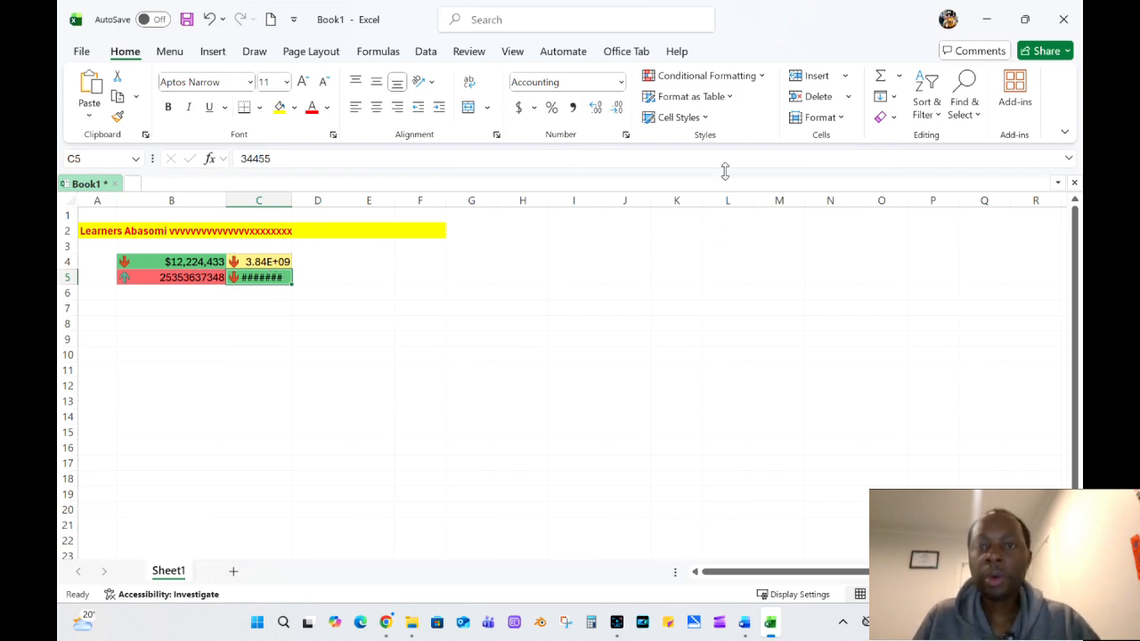
pyautogui.click(647, 314)
# Format the range B4:C5 as a table with headers, using the first black-and-white Medium table style.
pyautogui.click(732, 96)
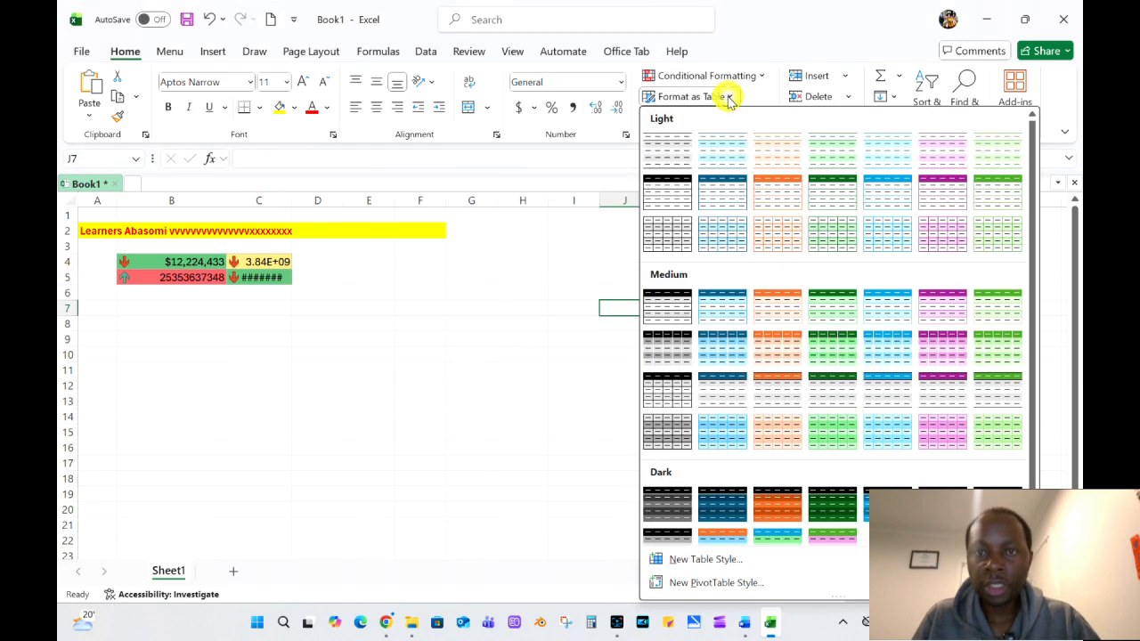
pyautogui.click(153, 316)
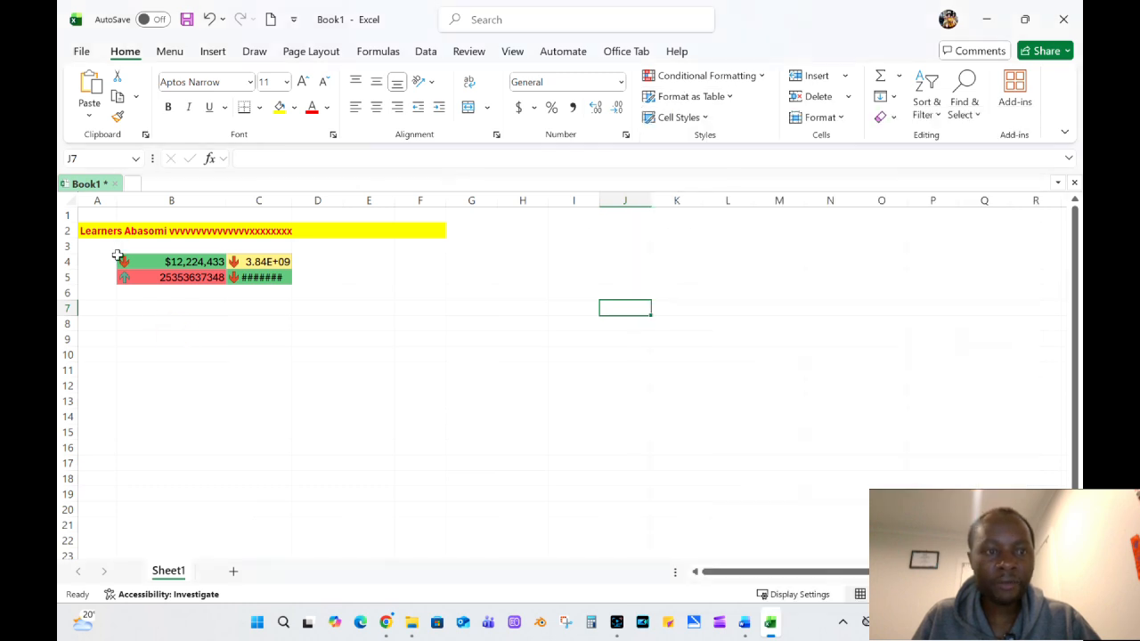
pyautogui.moveTo(129, 260); pyautogui.dragTo(267, 277)
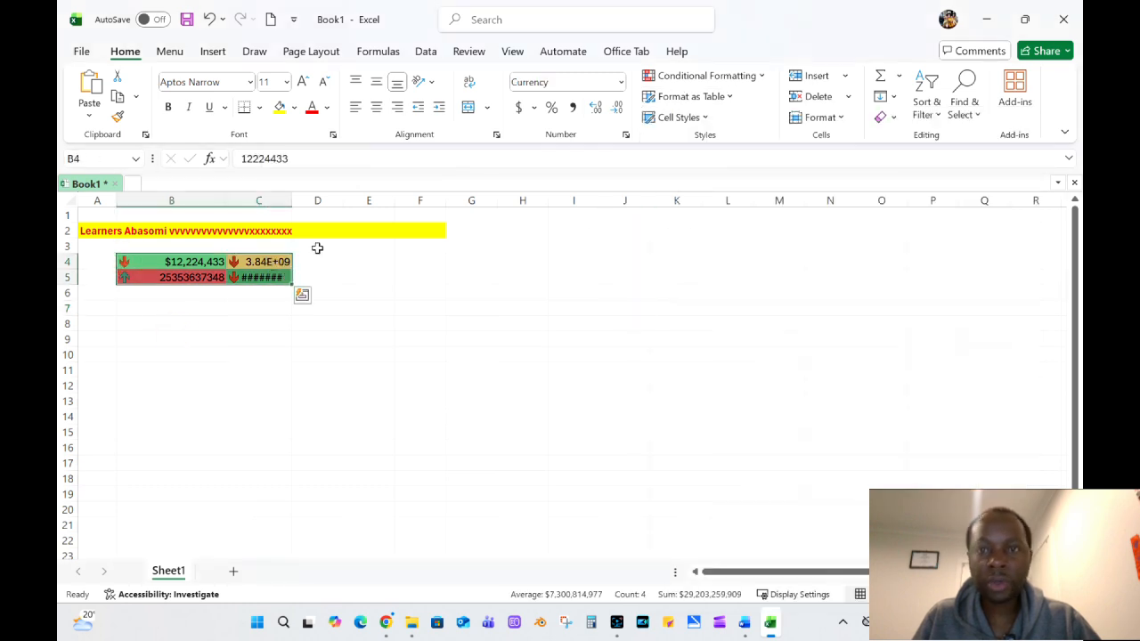
pyautogui.click(723, 97)
pyautogui.click(684, 301)
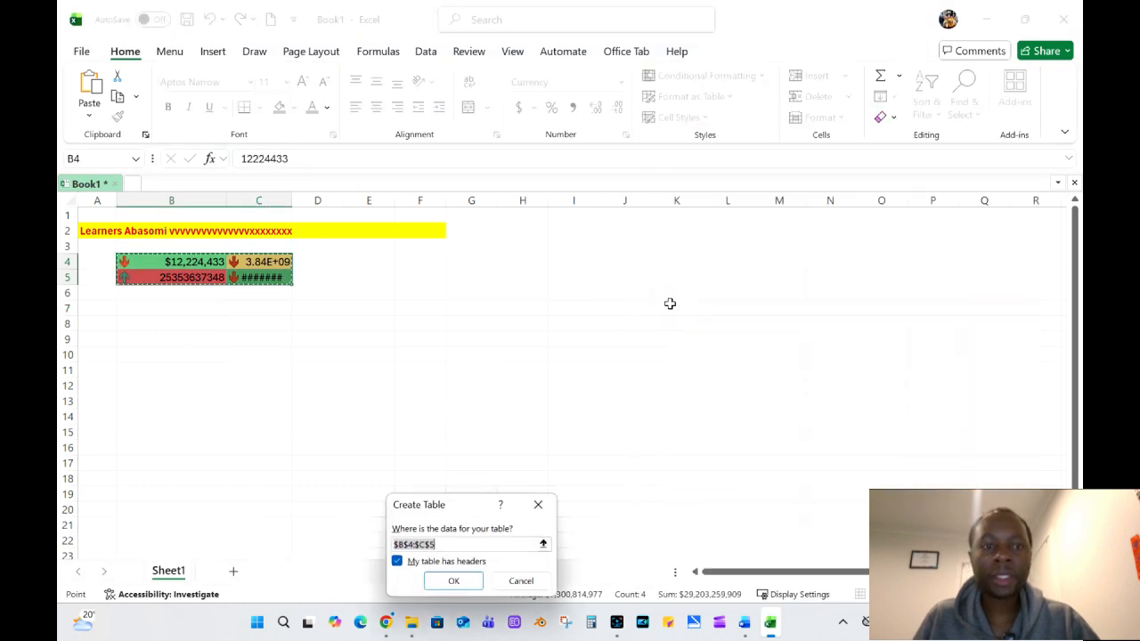
pyautogui.click(453, 581)
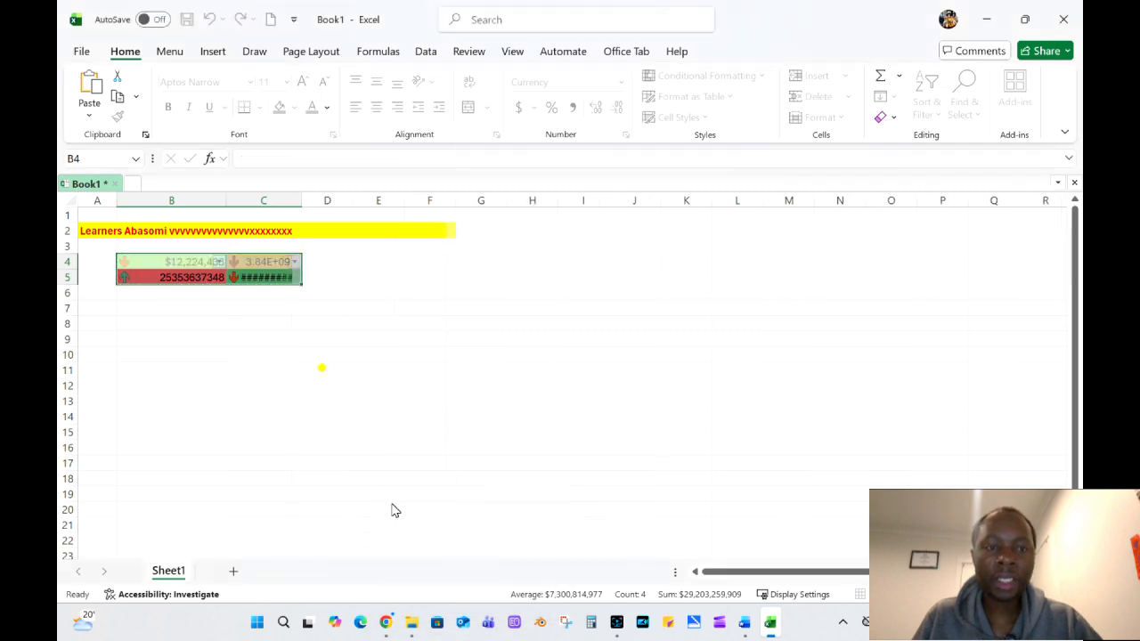
pyautogui.click(322, 369)
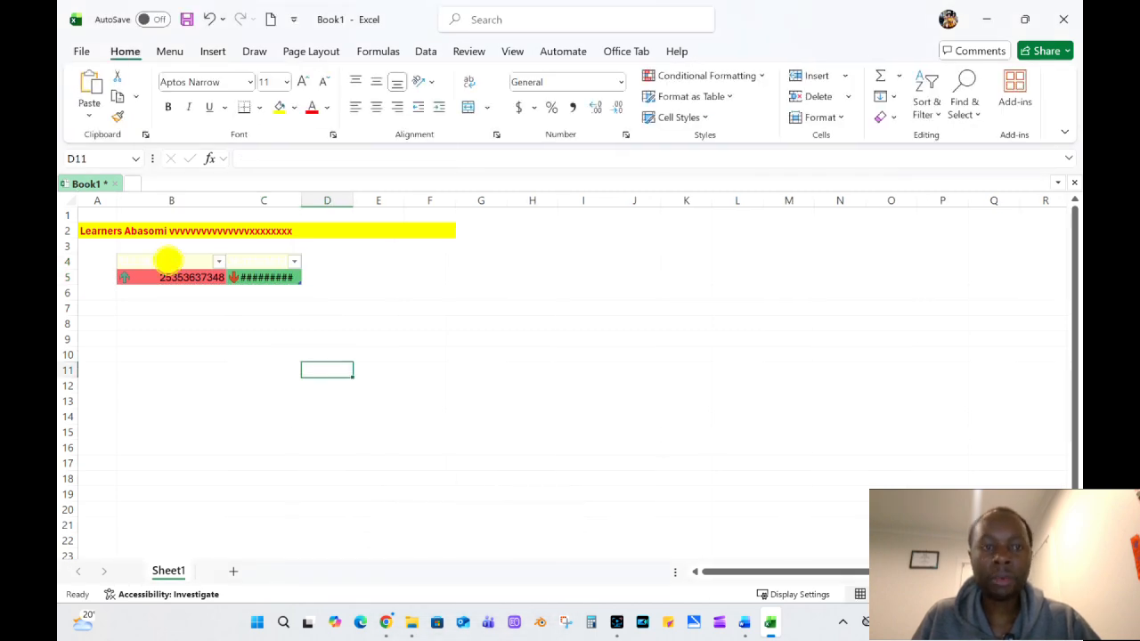
# Change the table's style to the black gridded Light table style.
pyautogui.click(168, 260)
pyautogui.moveTo(168, 260); pyautogui.dragTo(255, 273)
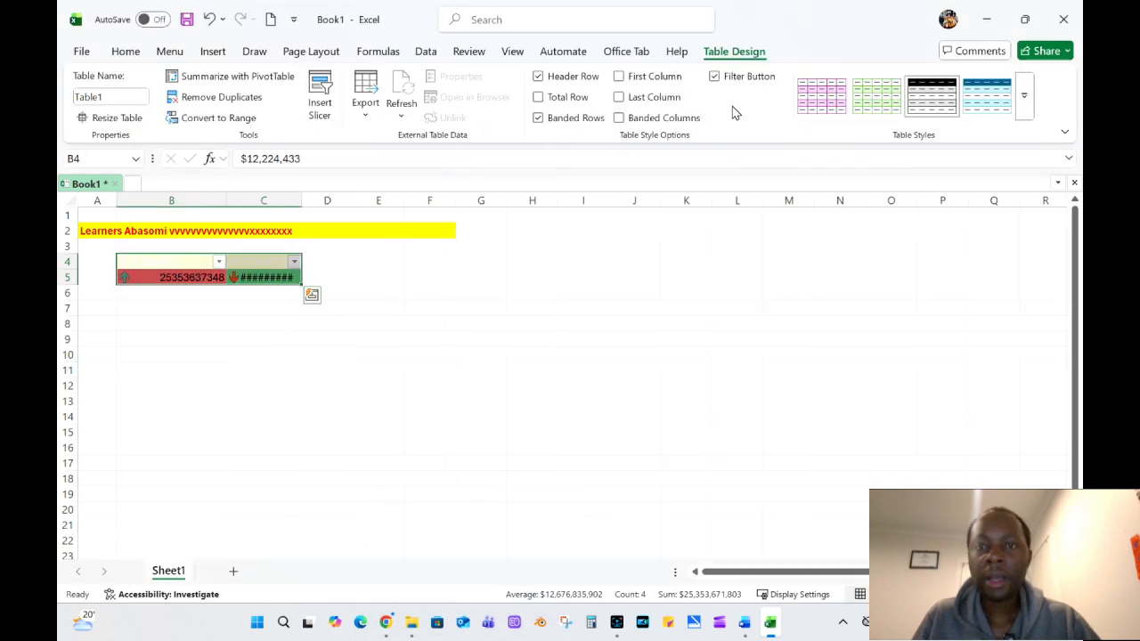
pyautogui.click(1024, 95)
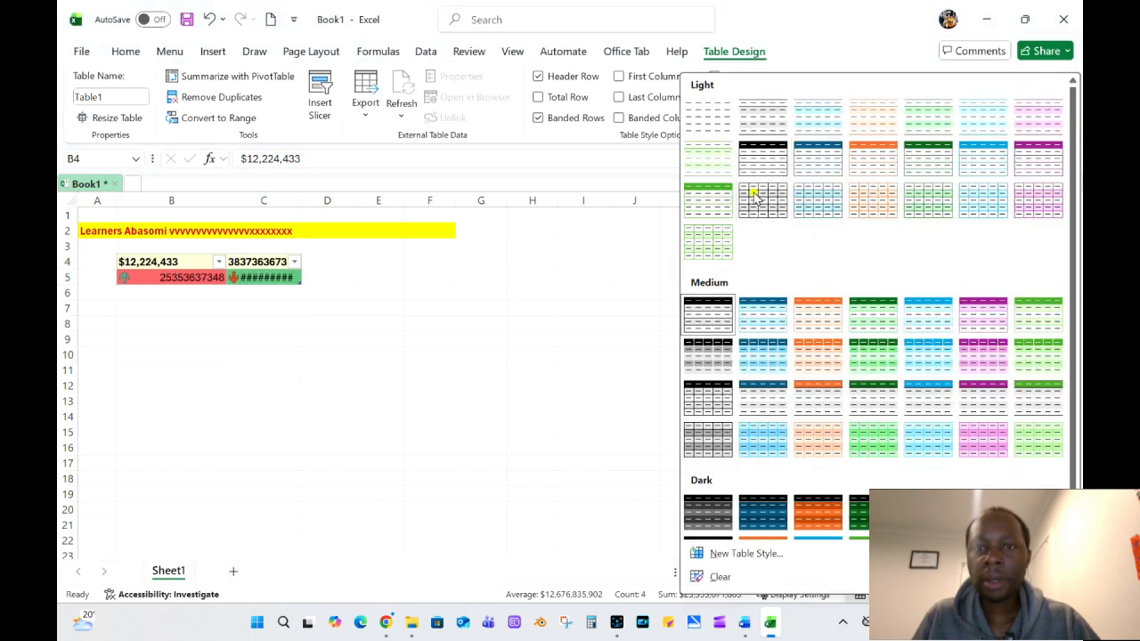
pyautogui.click(598, 308)
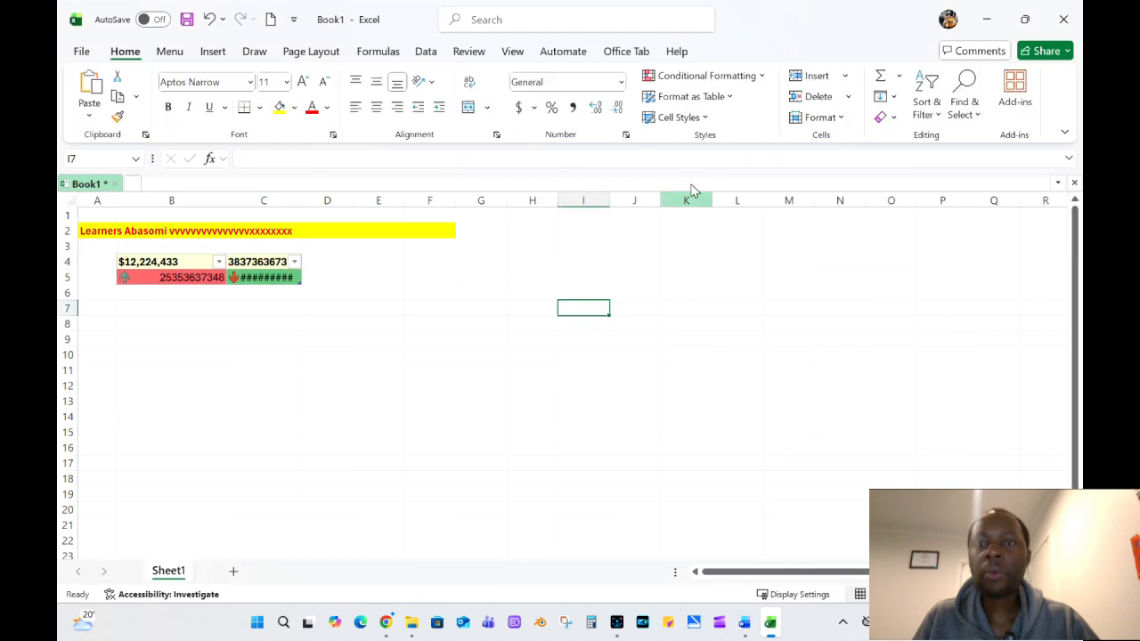
pyautogui.click(318, 314)
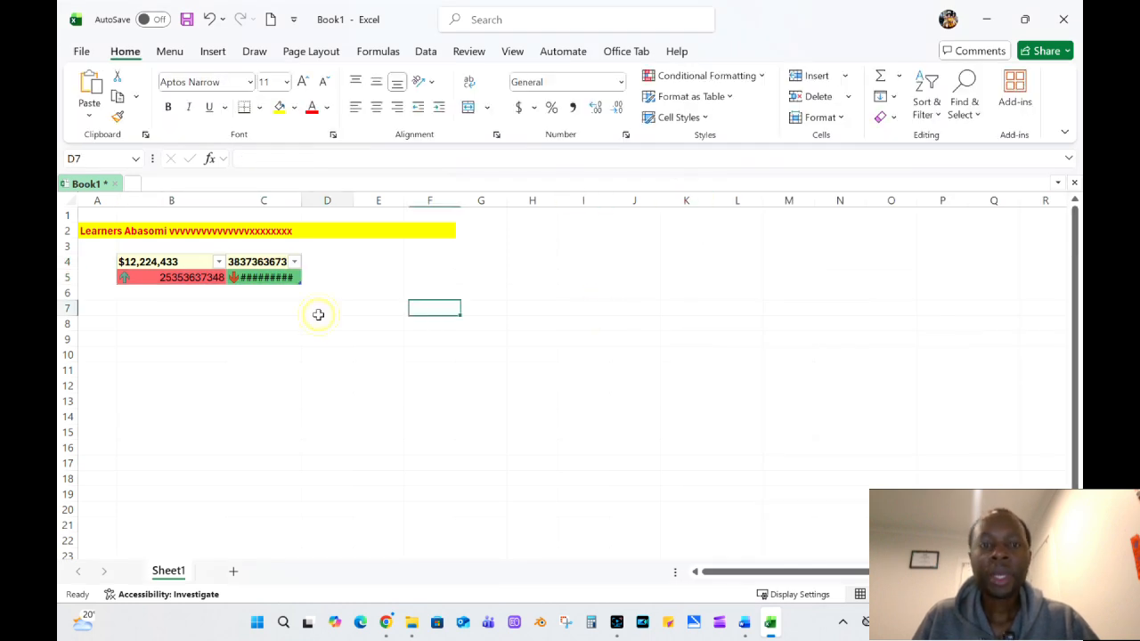
pyautogui.click(388, 293)
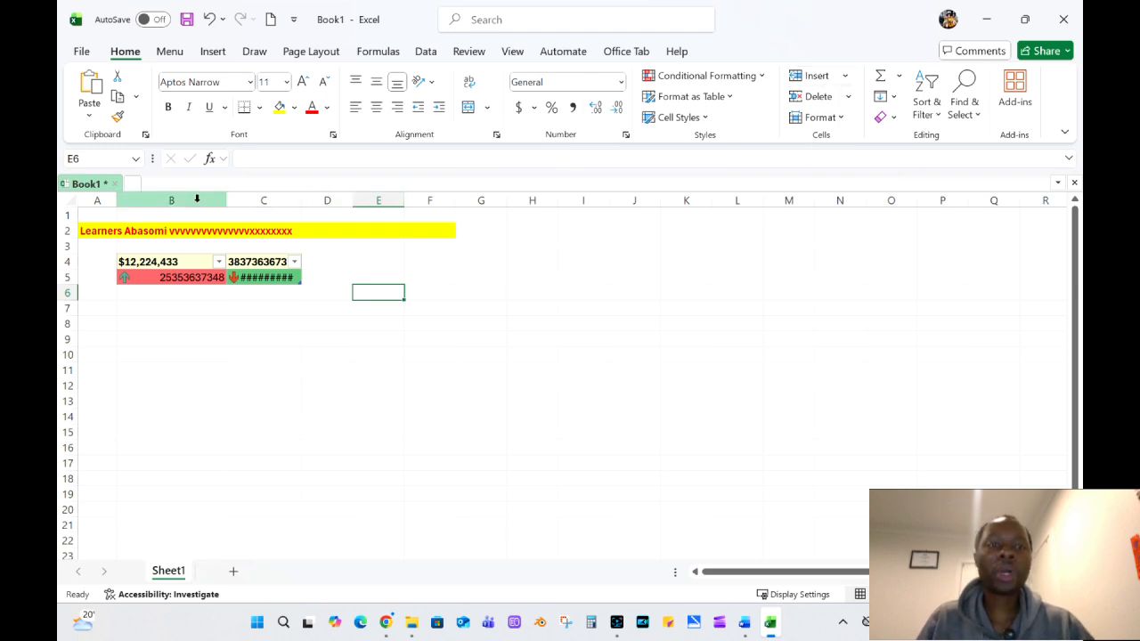
# Insert two sheet rows above row 5, between the table header and its data row.
pyautogui.click(846, 77)
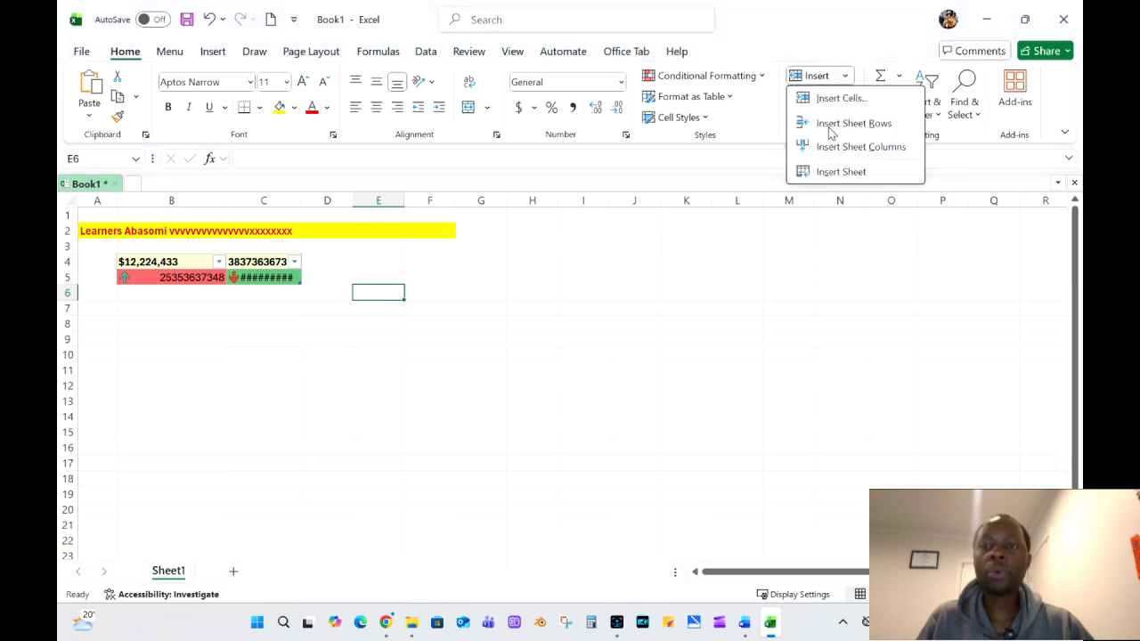
pyautogui.click(112, 307)
pyautogui.click(63, 277)
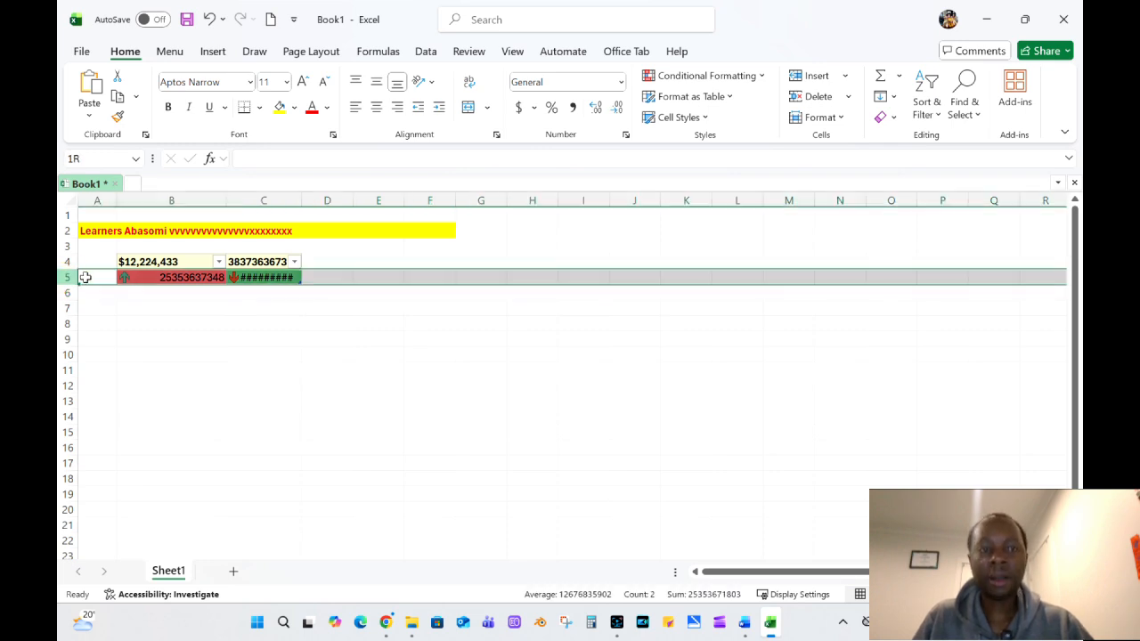
pyautogui.click(843, 75)
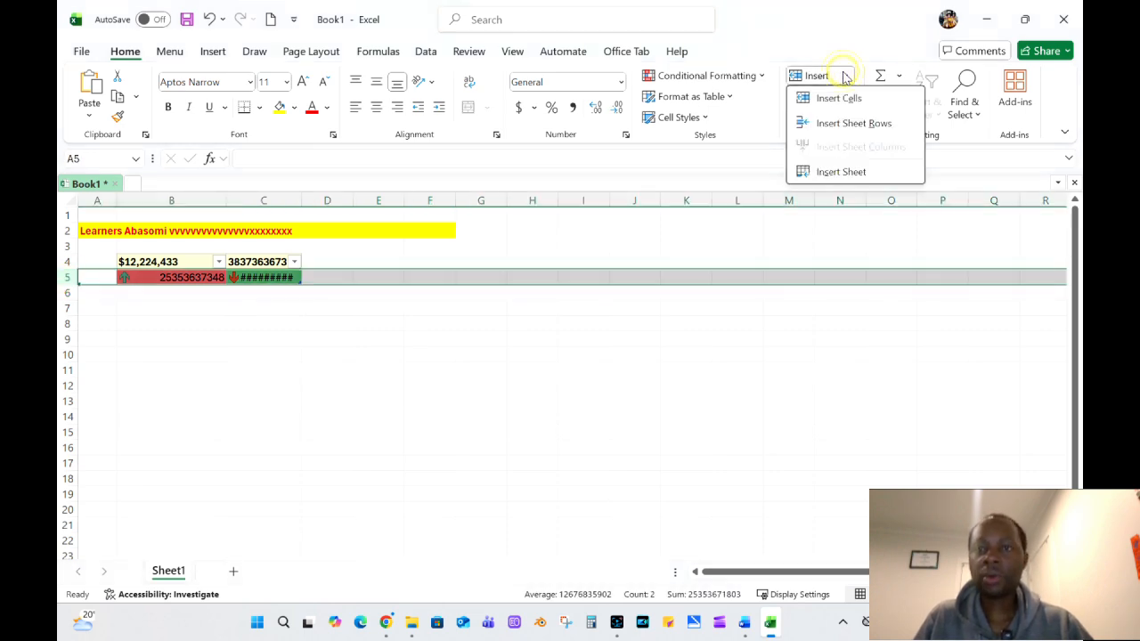
pyautogui.click(842, 125)
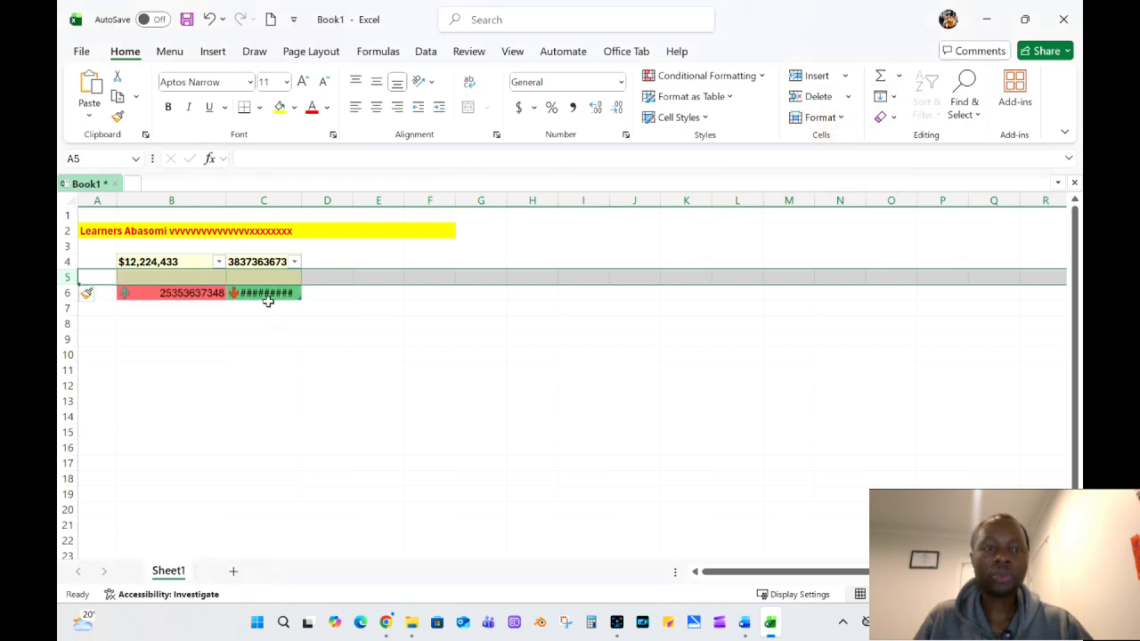
pyautogui.click(843, 77)
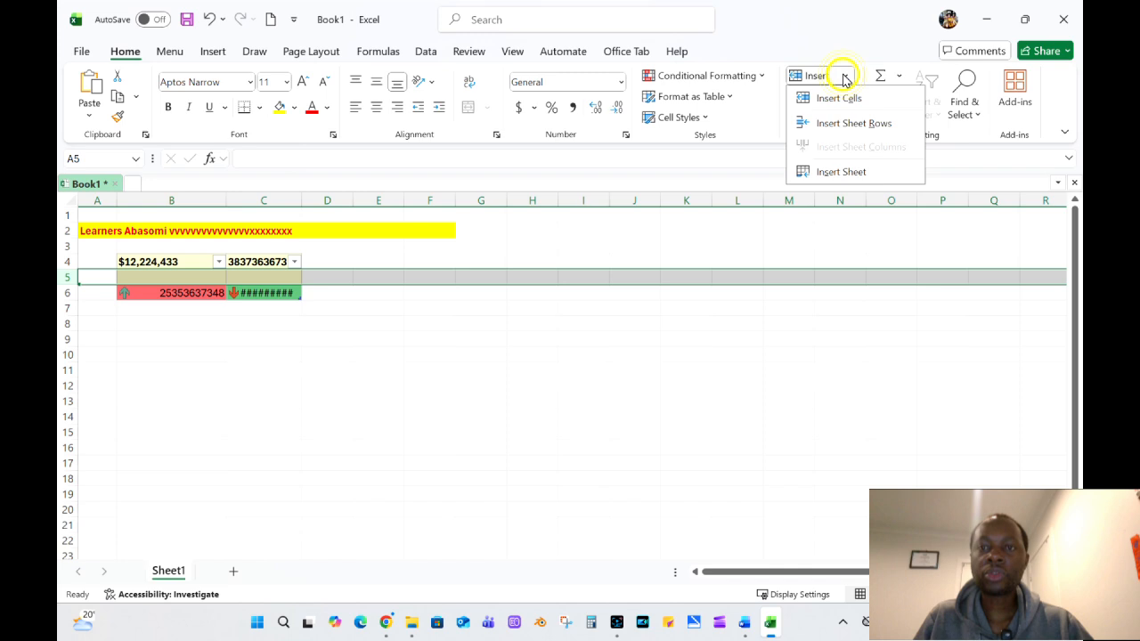
pyautogui.click(842, 125)
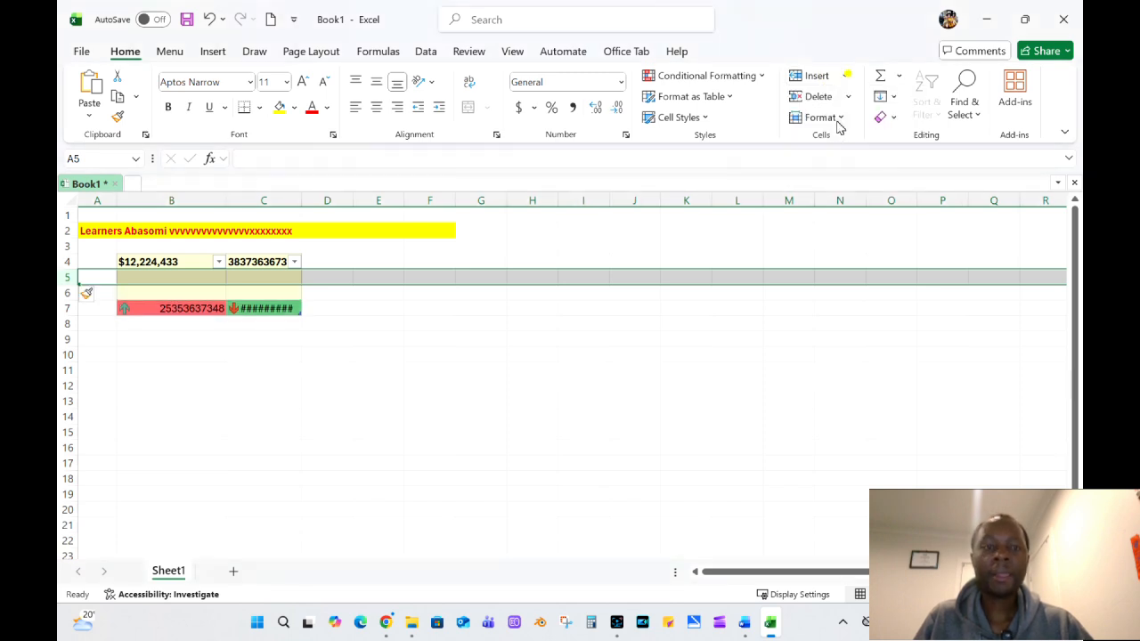
# Insert a new worksheet into the workbook and return to Sheet1.
pyautogui.click(845, 76)
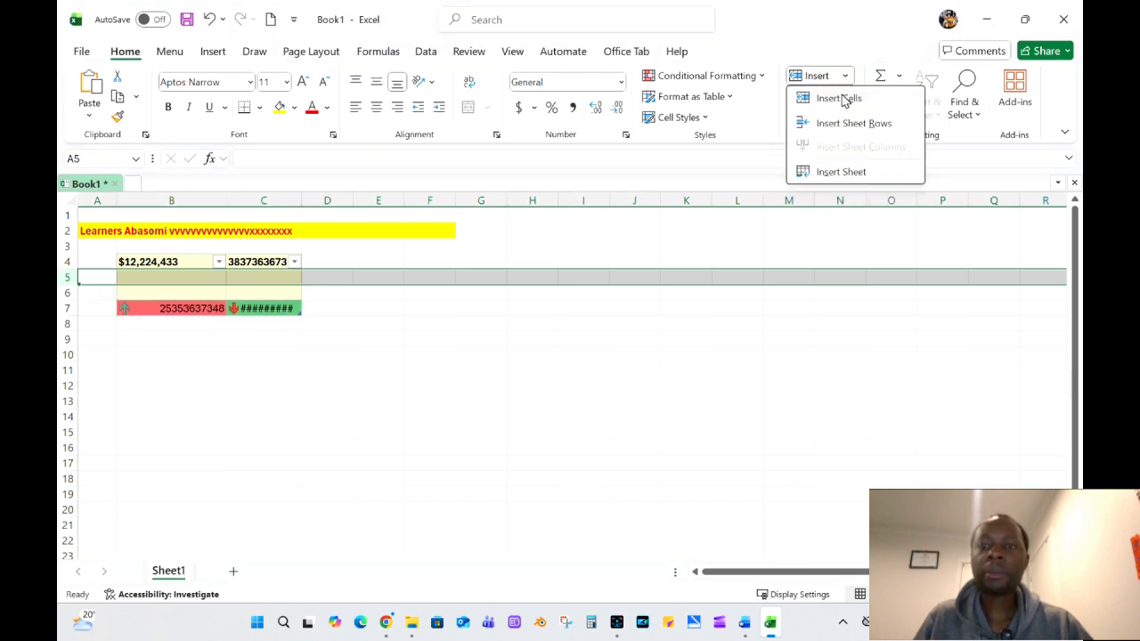
pyautogui.click(856, 170)
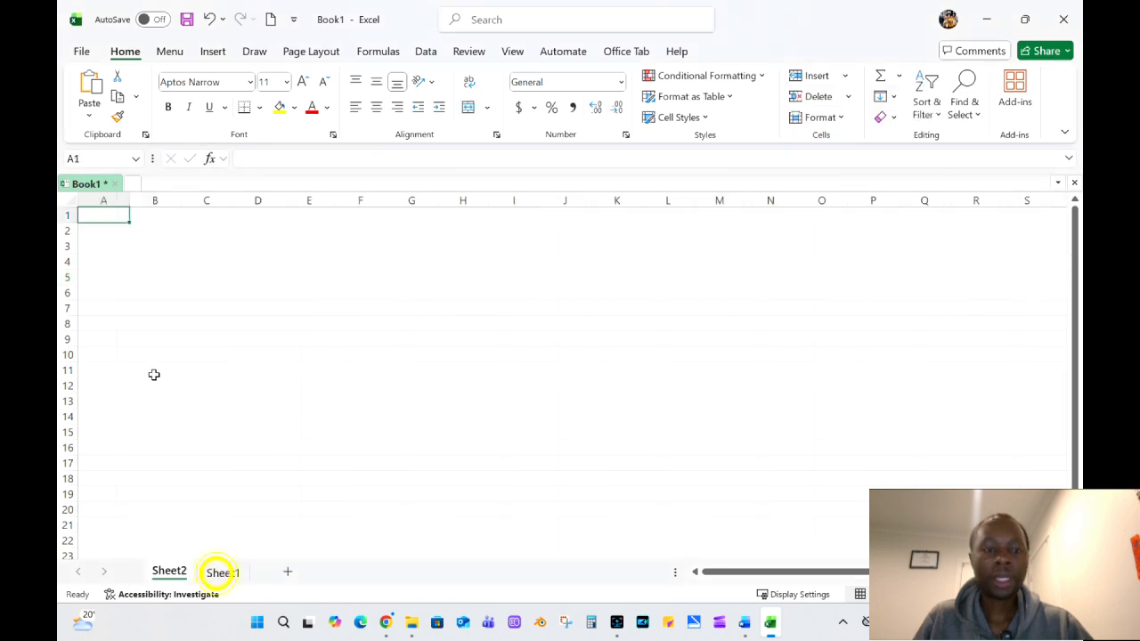
pyautogui.click(223, 573)
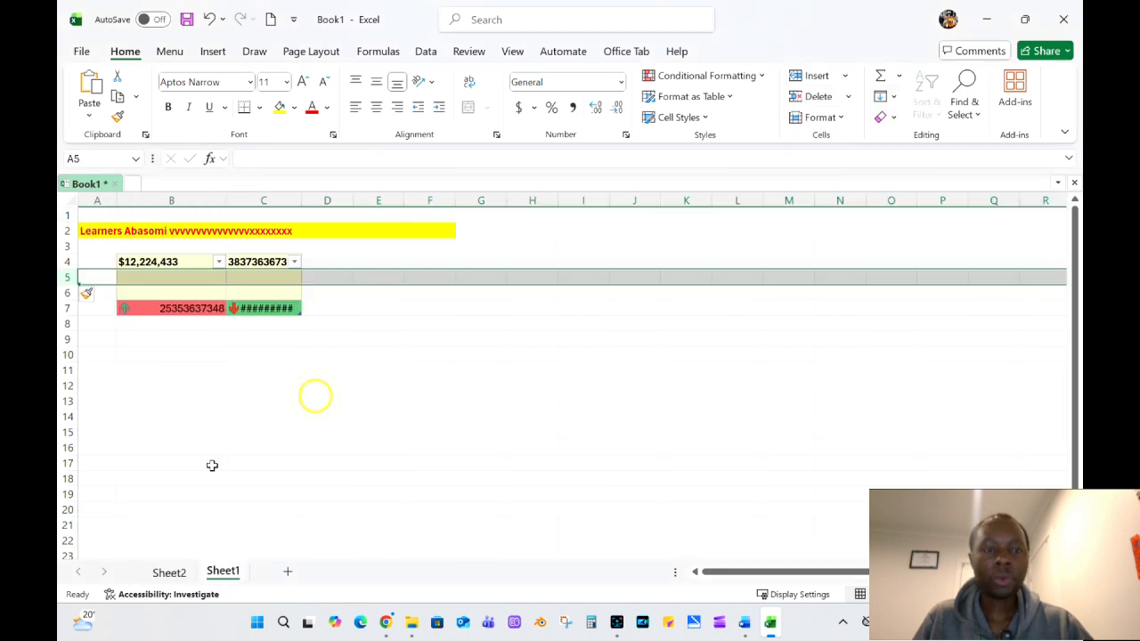
pyautogui.click(316, 396)
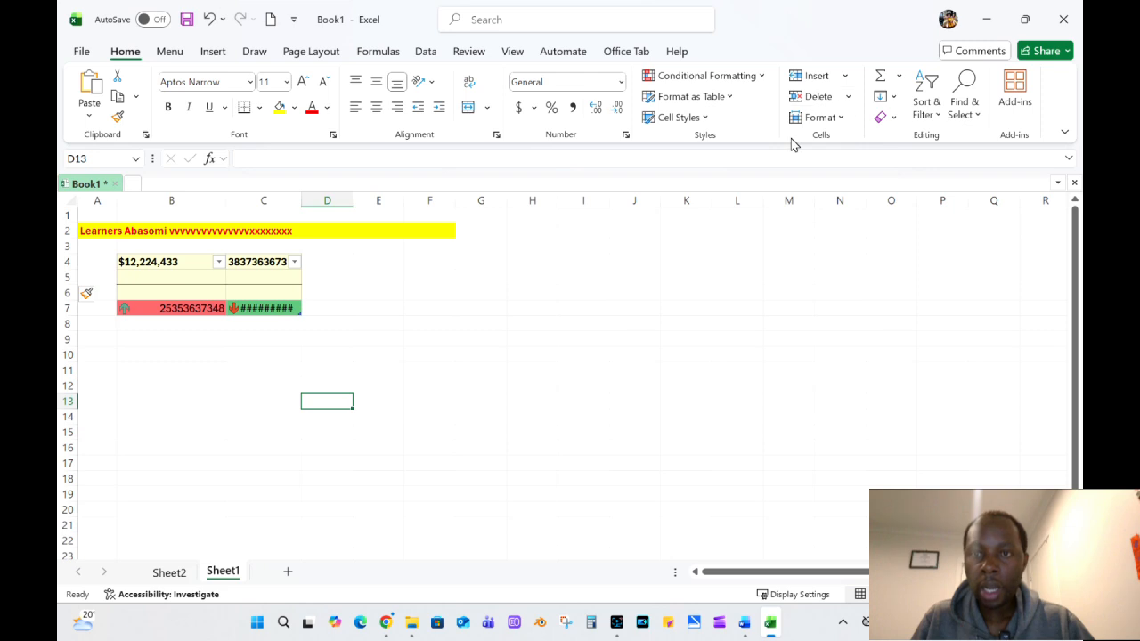
# Delete the two blank sheet rows 5 and 6 between the table header and its data row.
pyautogui.moveTo(70, 278); pyautogui.dragTo(75, 294)
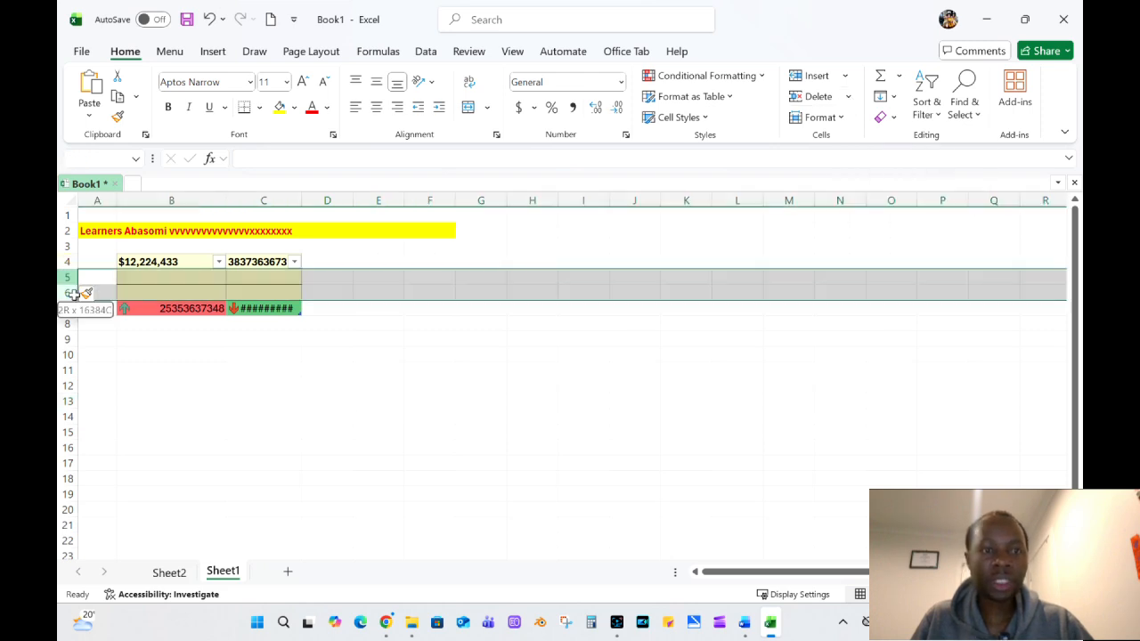
pyautogui.click(849, 98)
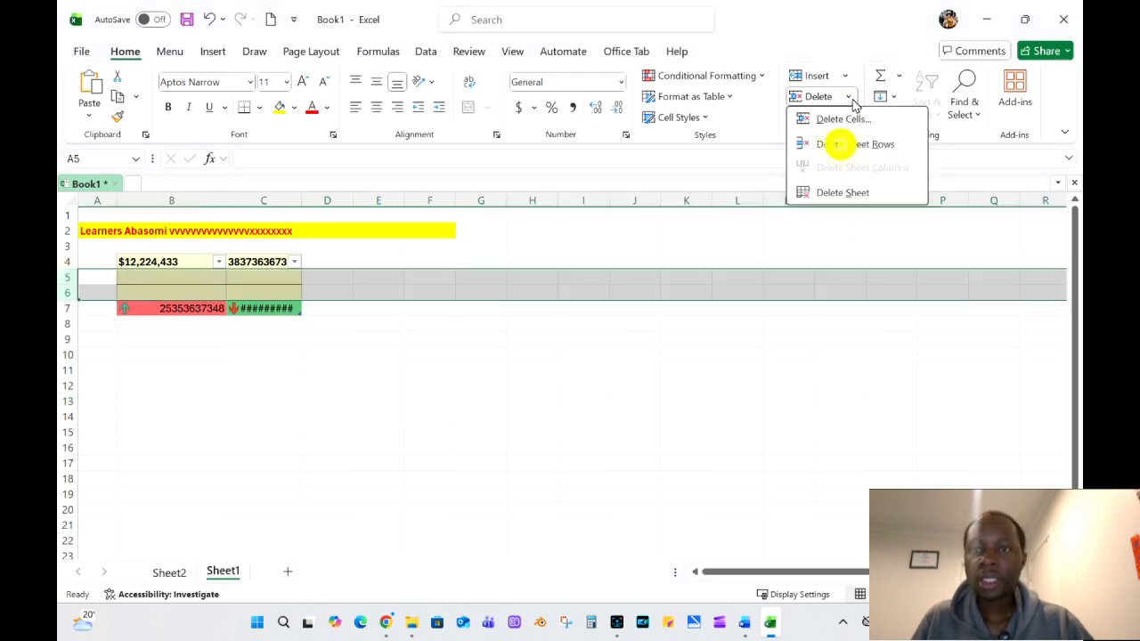
pyautogui.click(843, 144)
pyautogui.click(313, 367)
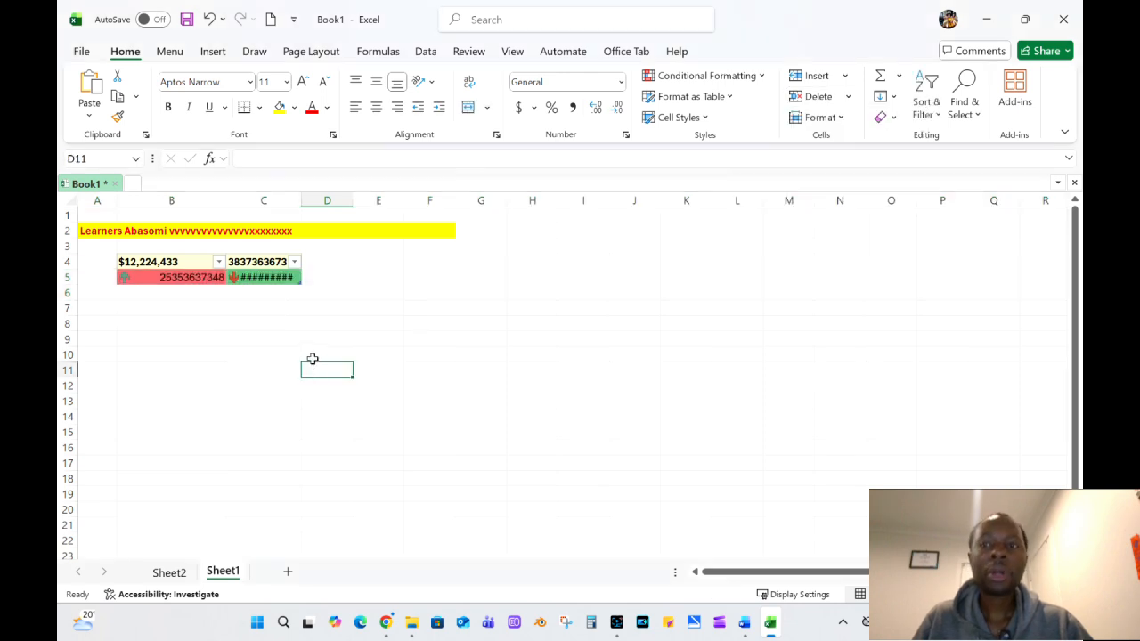
# Examine the Sort & Filter options and the filter choices of the table's column B without applying any.
pyautogui.click(459, 278)
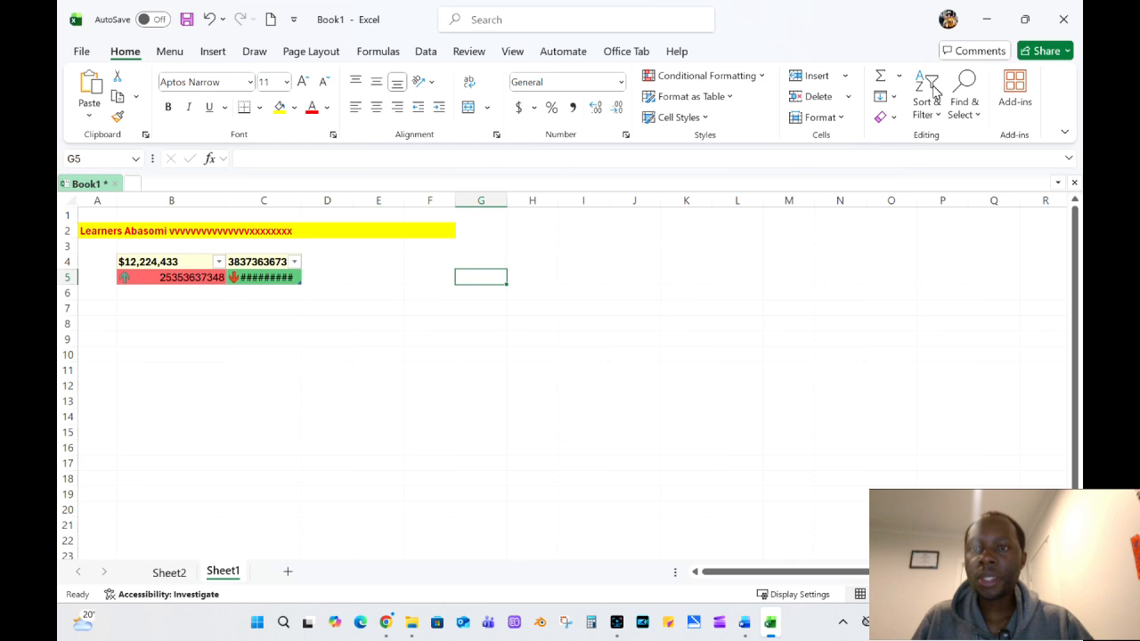
pyautogui.click(937, 114)
pyautogui.click(382, 330)
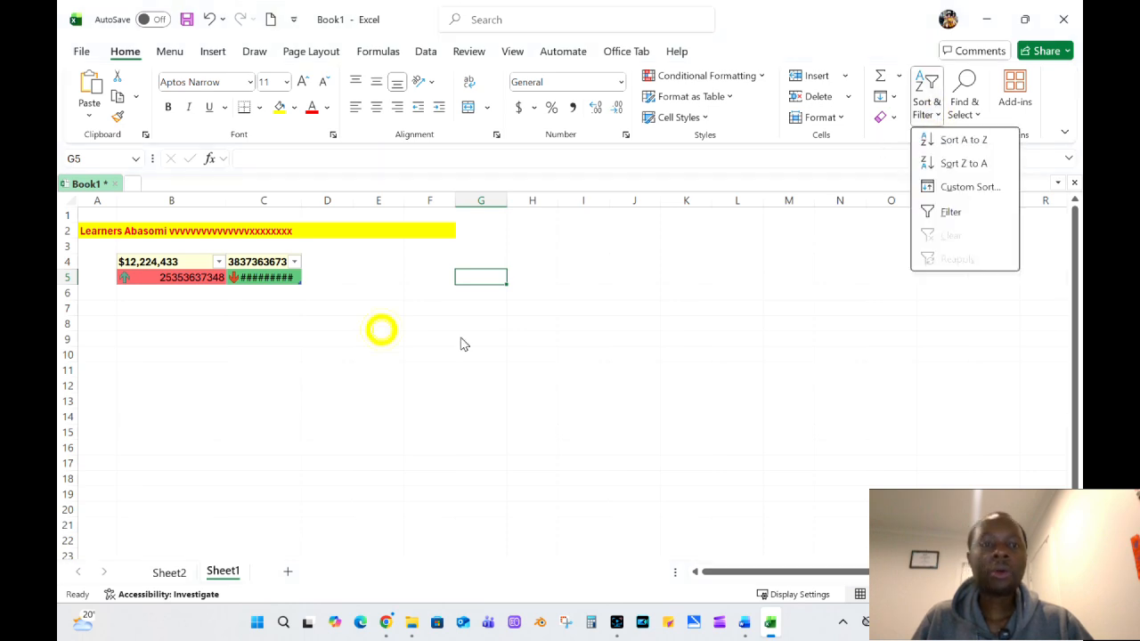
pyautogui.click(219, 263)
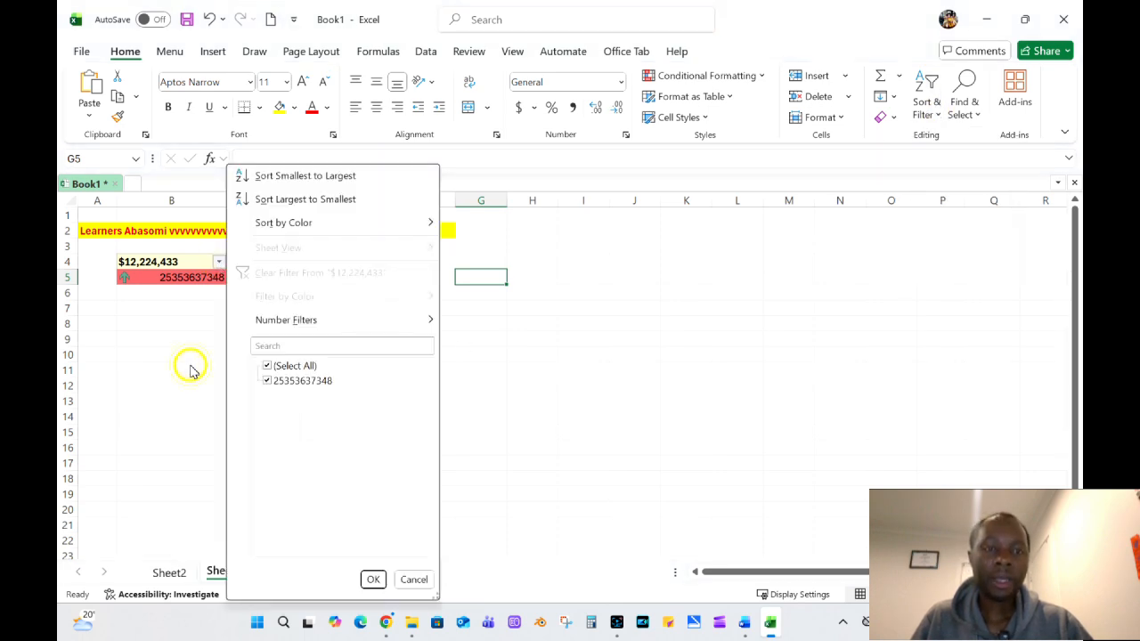
pyautogui.click(219, 262)
pyautogui.click(219, 263)
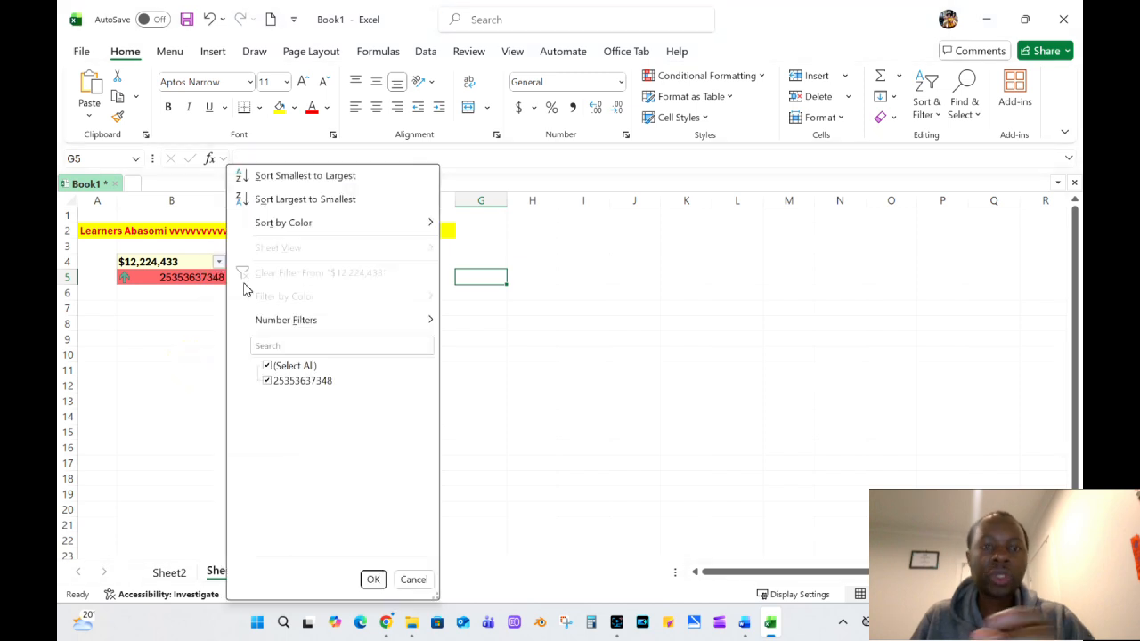
pyautogui.click(517, 338)
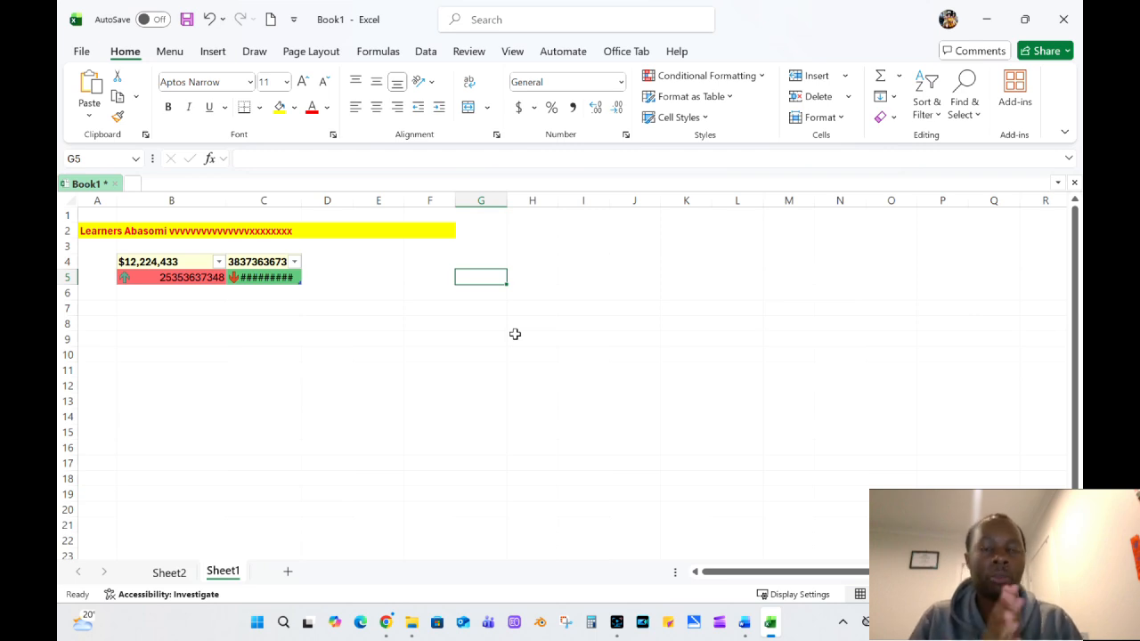
pyautogui.hscroll(3, 515, 334)
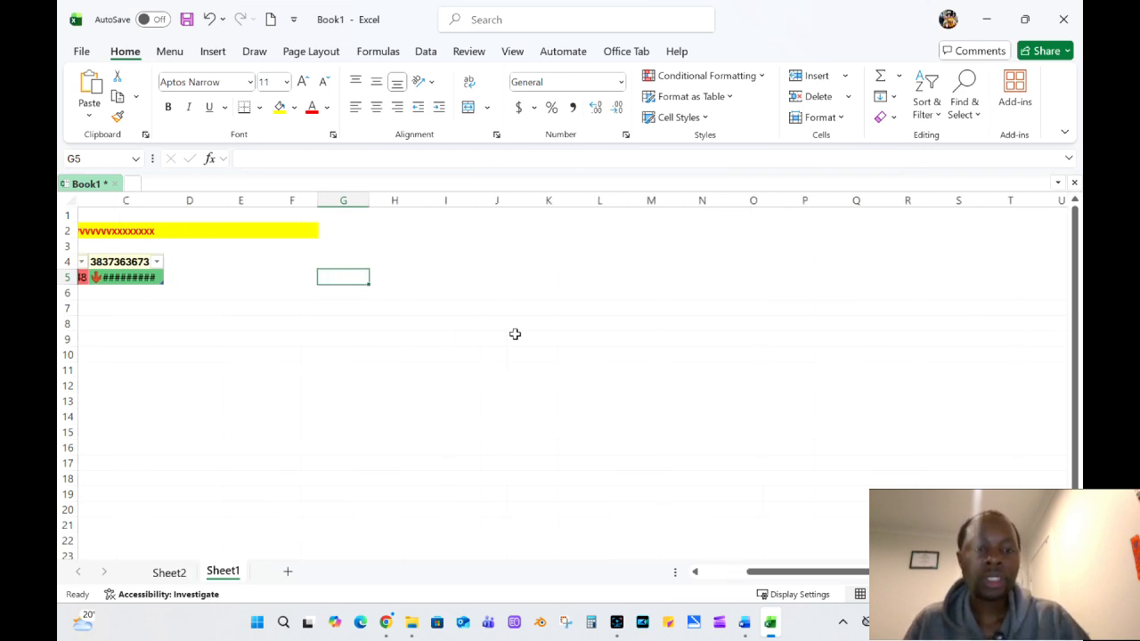
pyautogui.hscroll(-3, 620, 379)
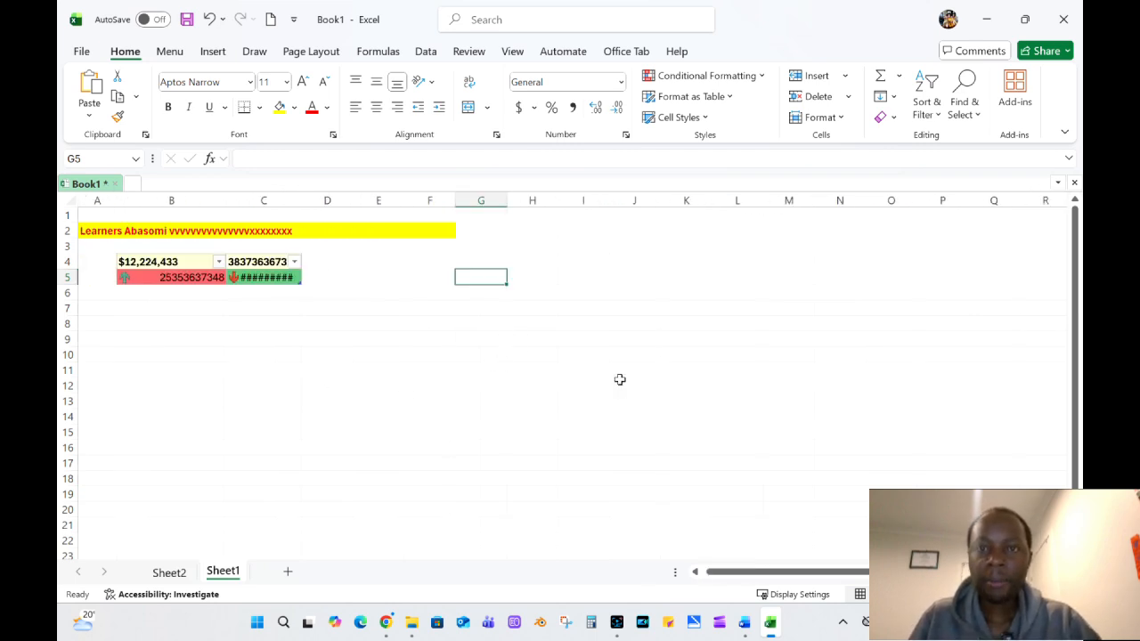